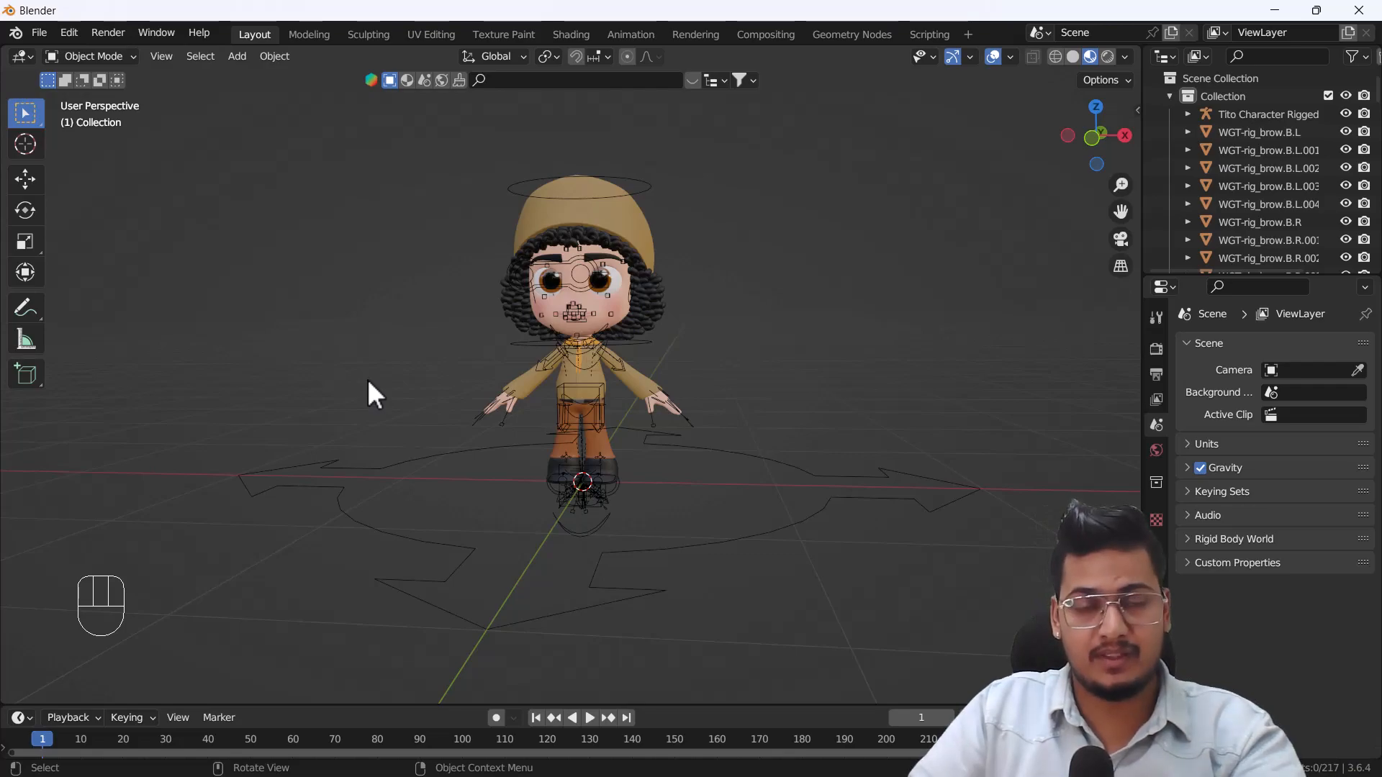
Search the add-on preferences for "pos" to check the Animation: Pose Library add-on, and clear the search.
left_click(72, 32)
left_click(105, 283)
left_click_drag(357, 40, 771, 145)
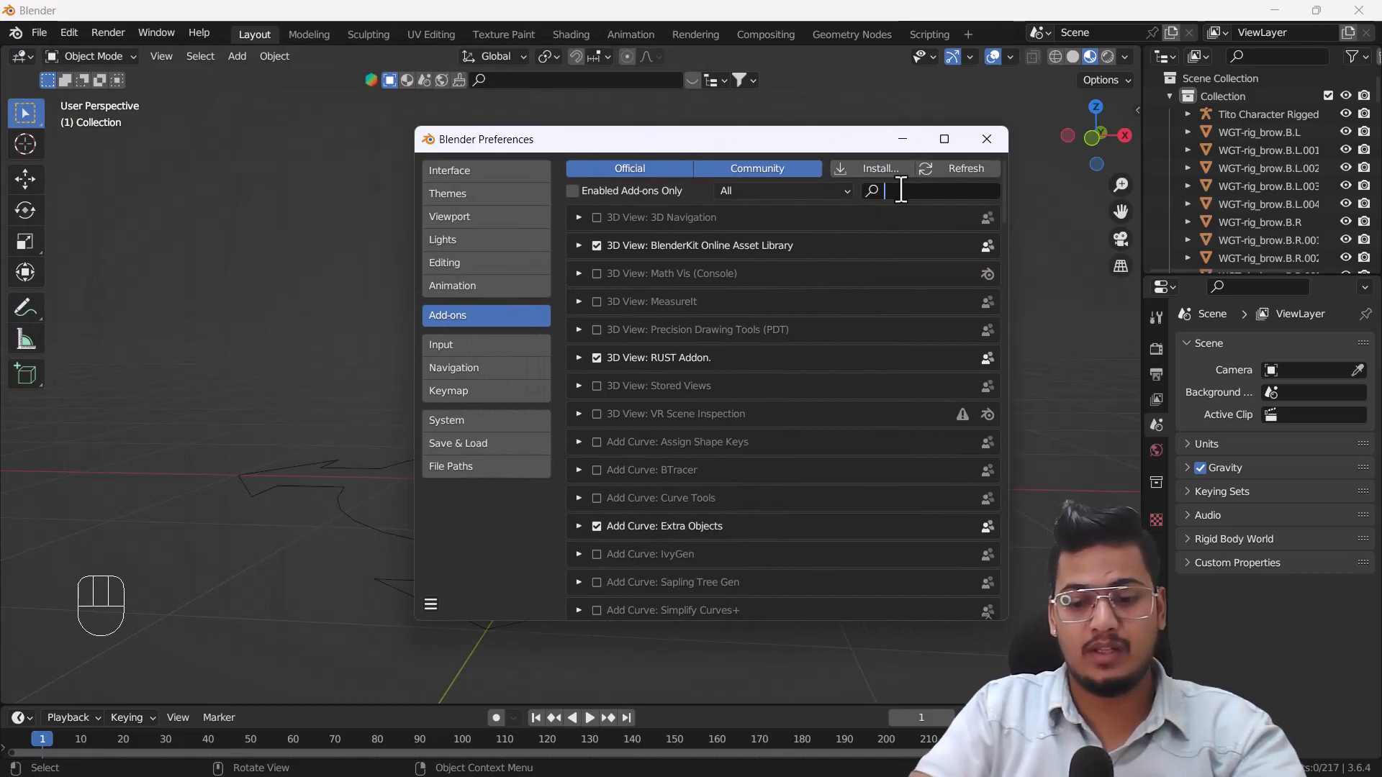
type("pos")
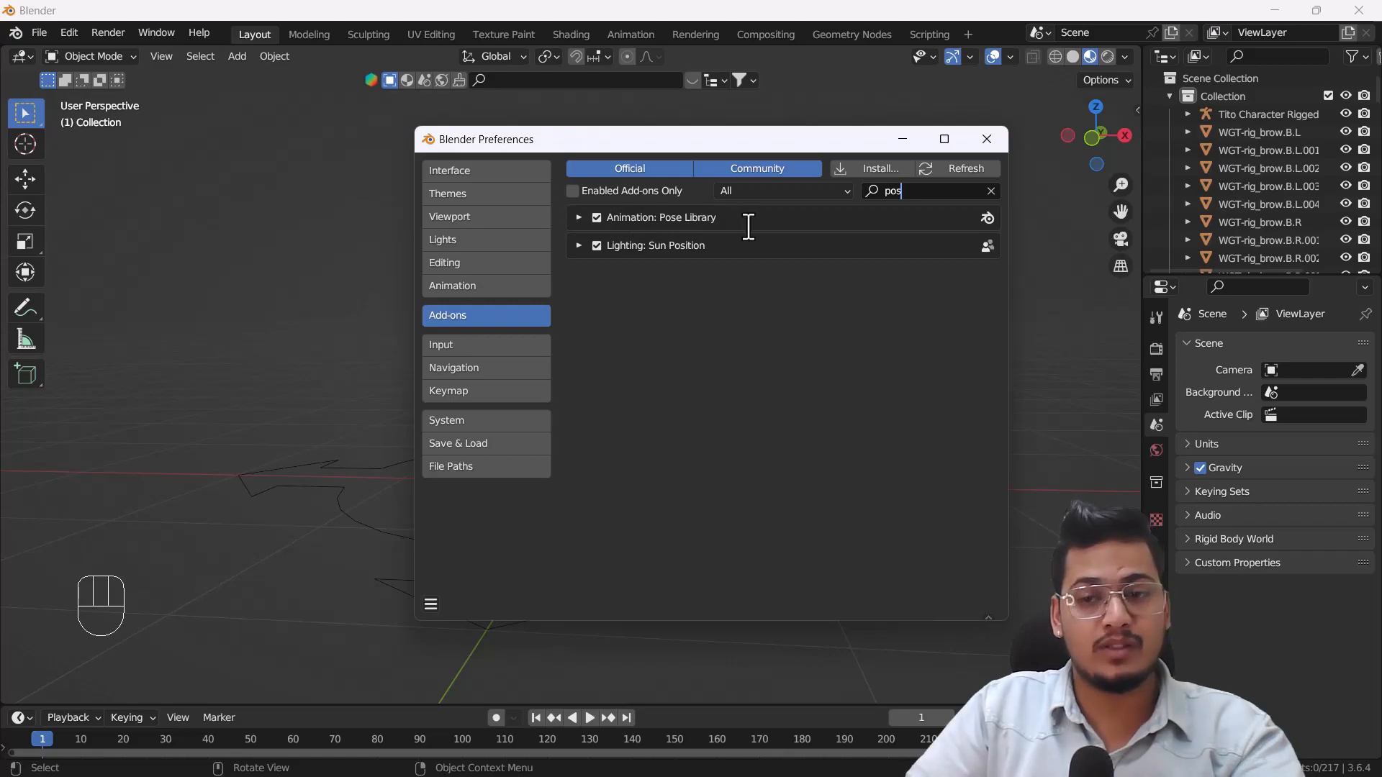
left_click(989, 191)
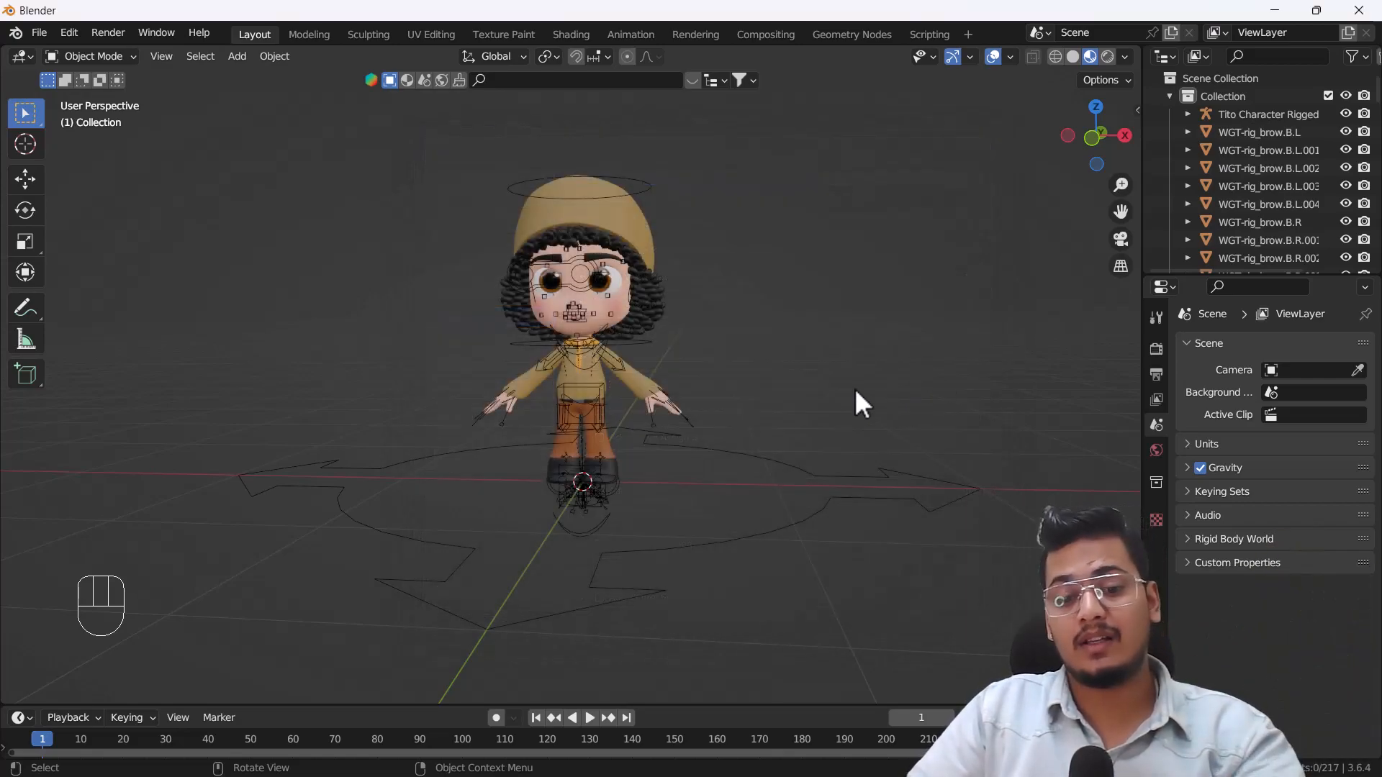
Select the Tito Character rig, put it in Pose Mode and show the Pose Library in the viewport sidebar.
key("n")
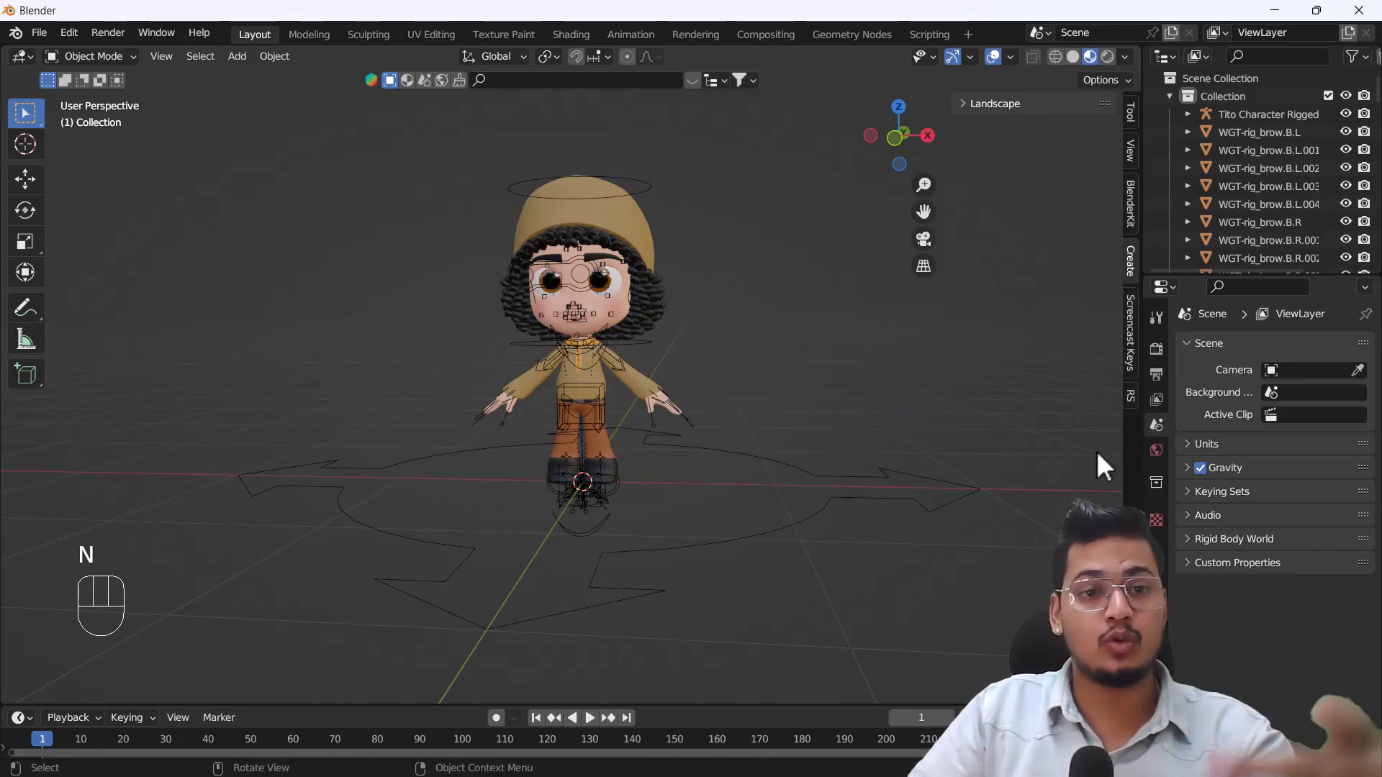
key("n")
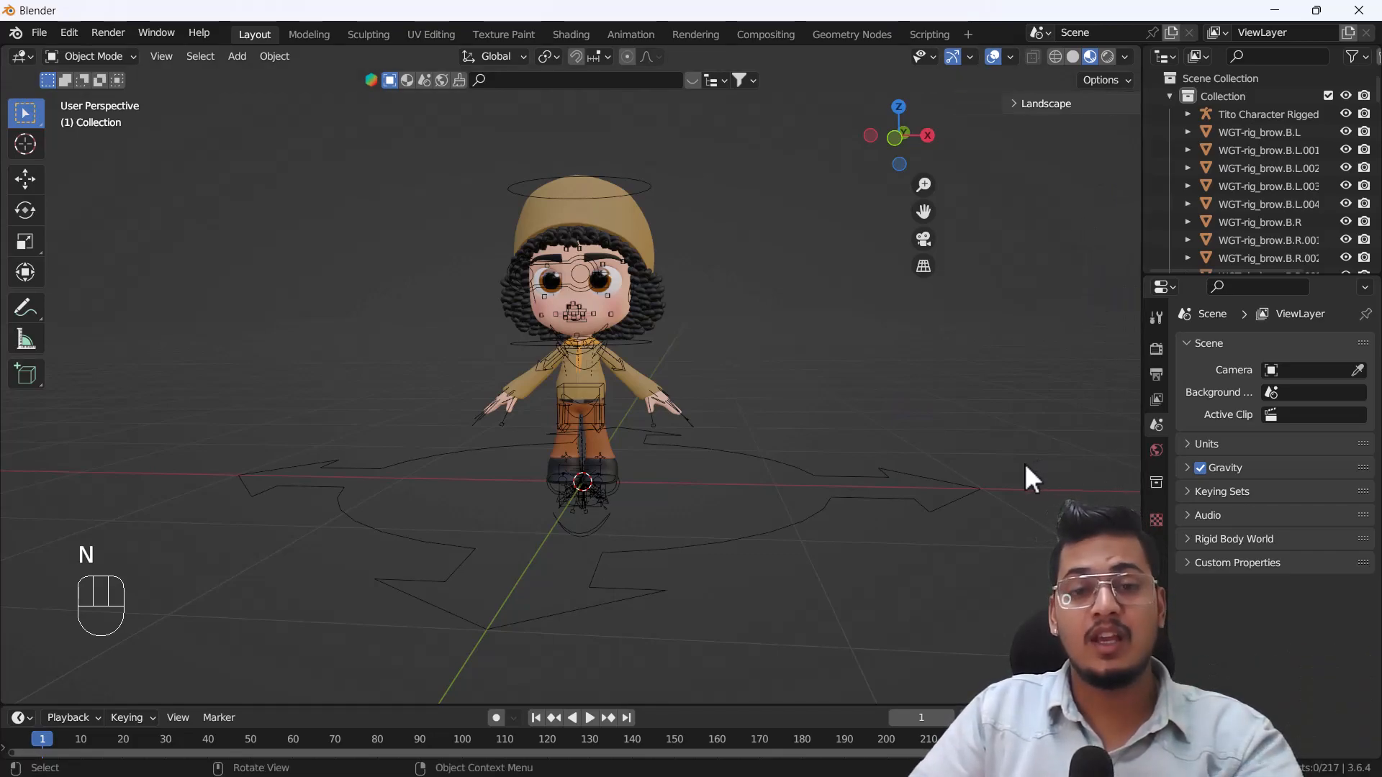
left_click(774, 461)
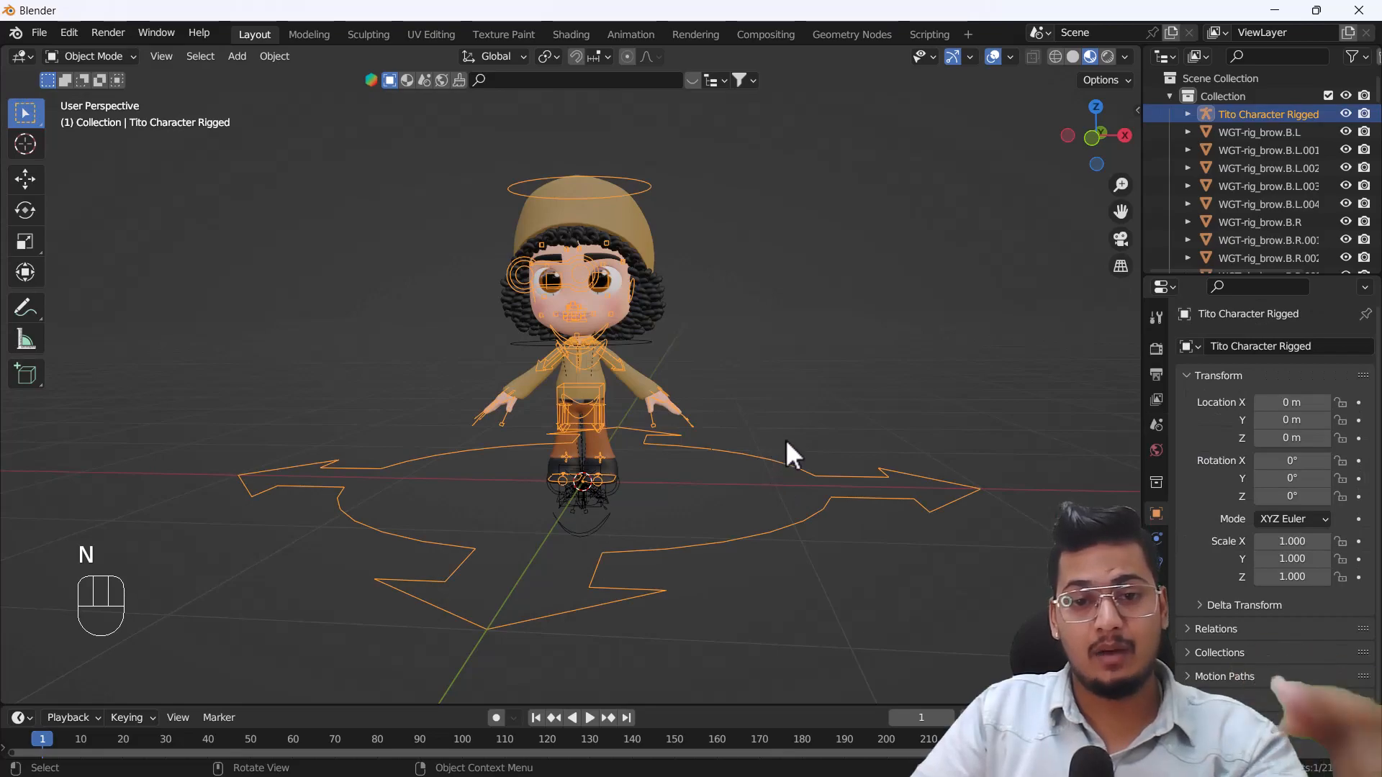
left_click(108, 57)
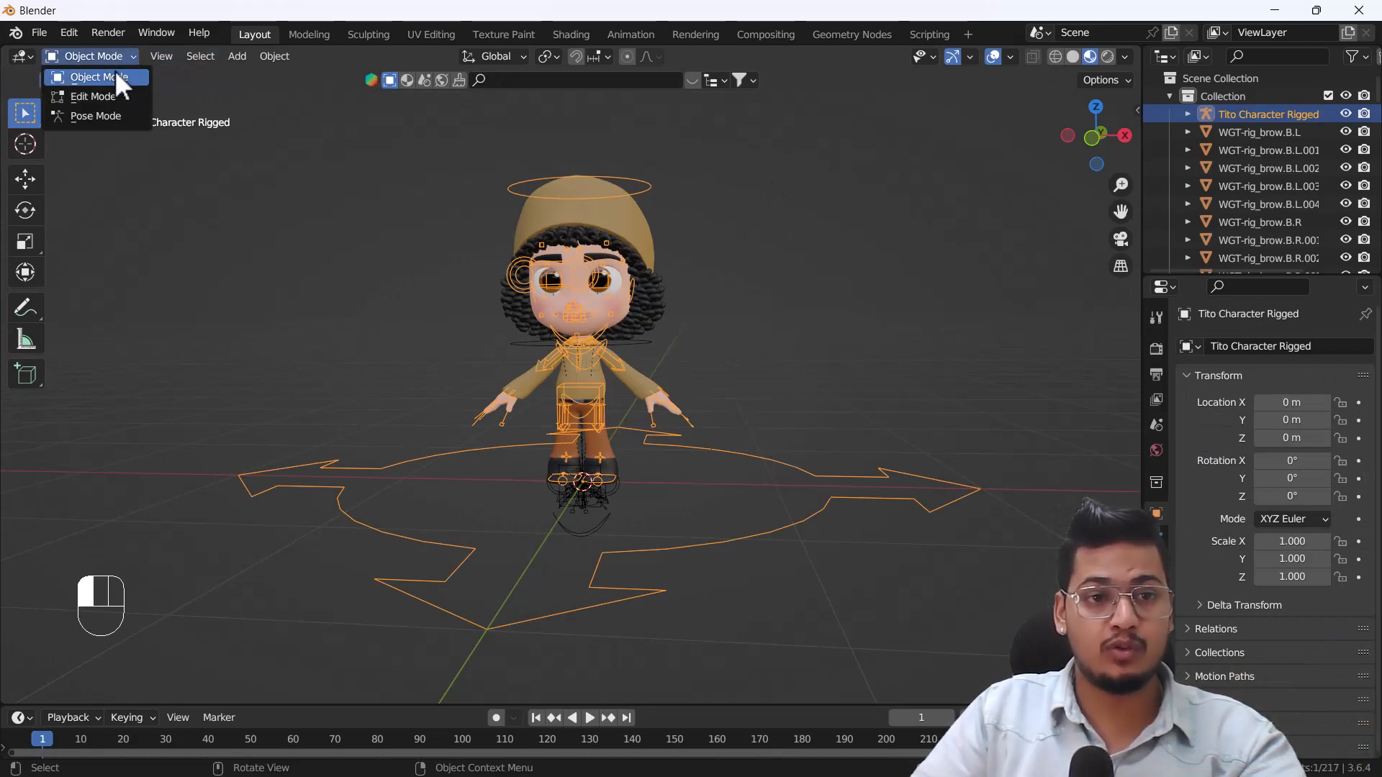
left_click(95, 116)
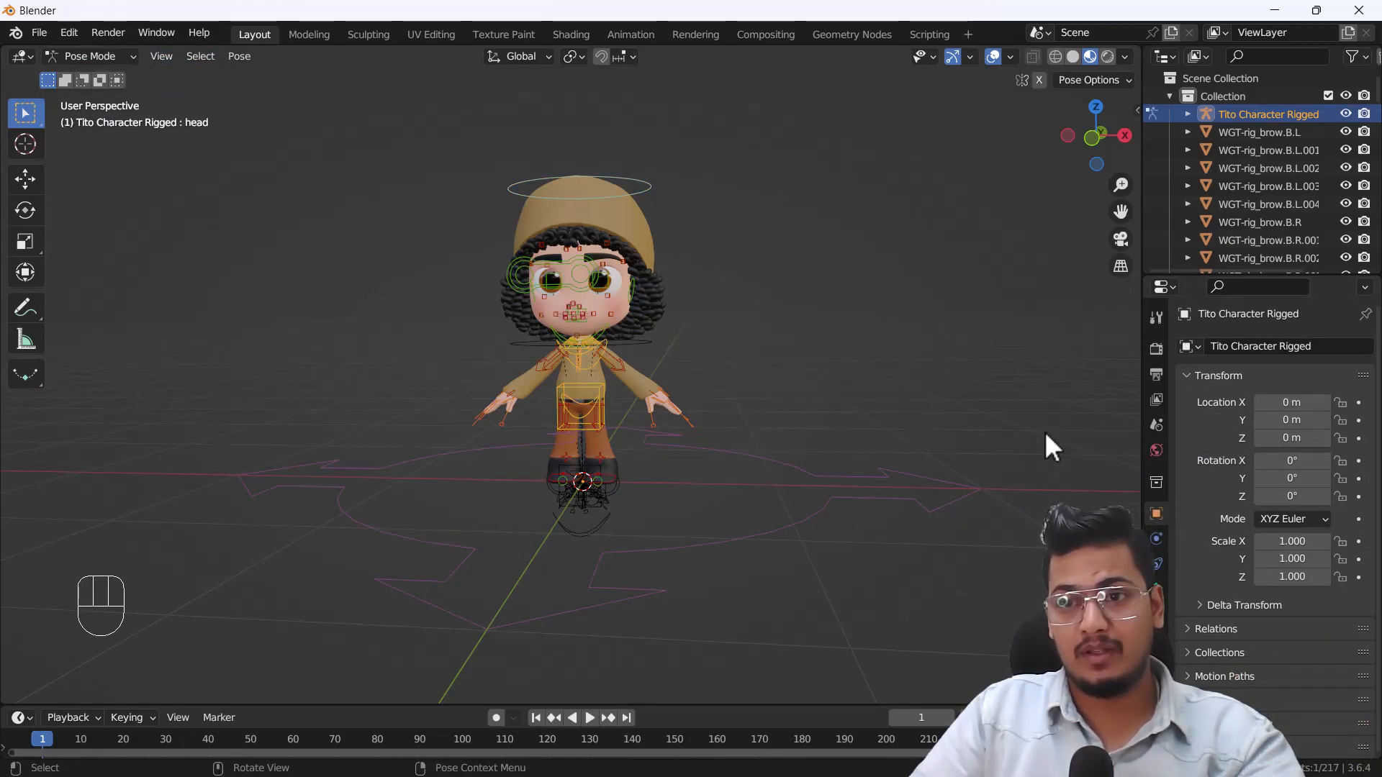
key("n")
left_click(1130, 243)
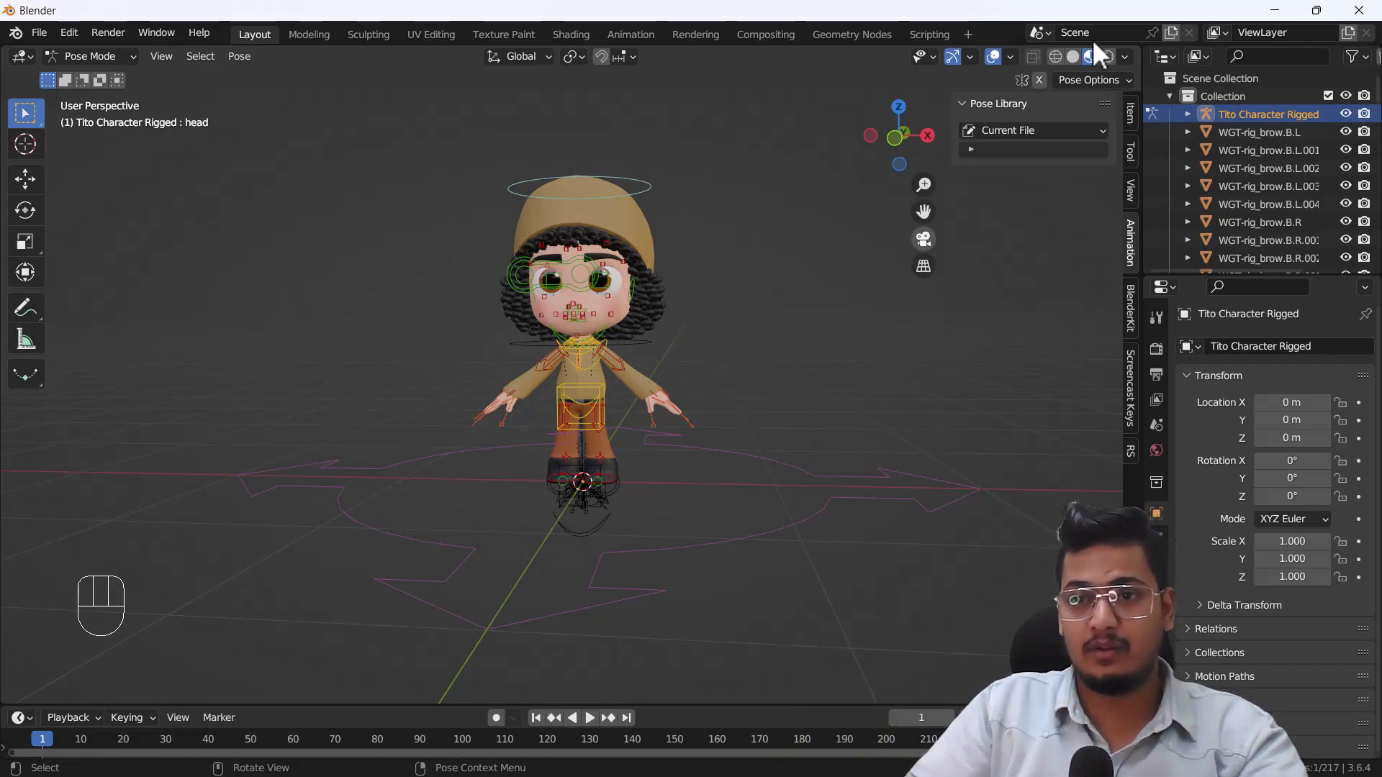
Split the 3D viewport into two side-by-side areas and show the Asset Browser in the new one.
left_click_drag(1138, 46, 733, 53)
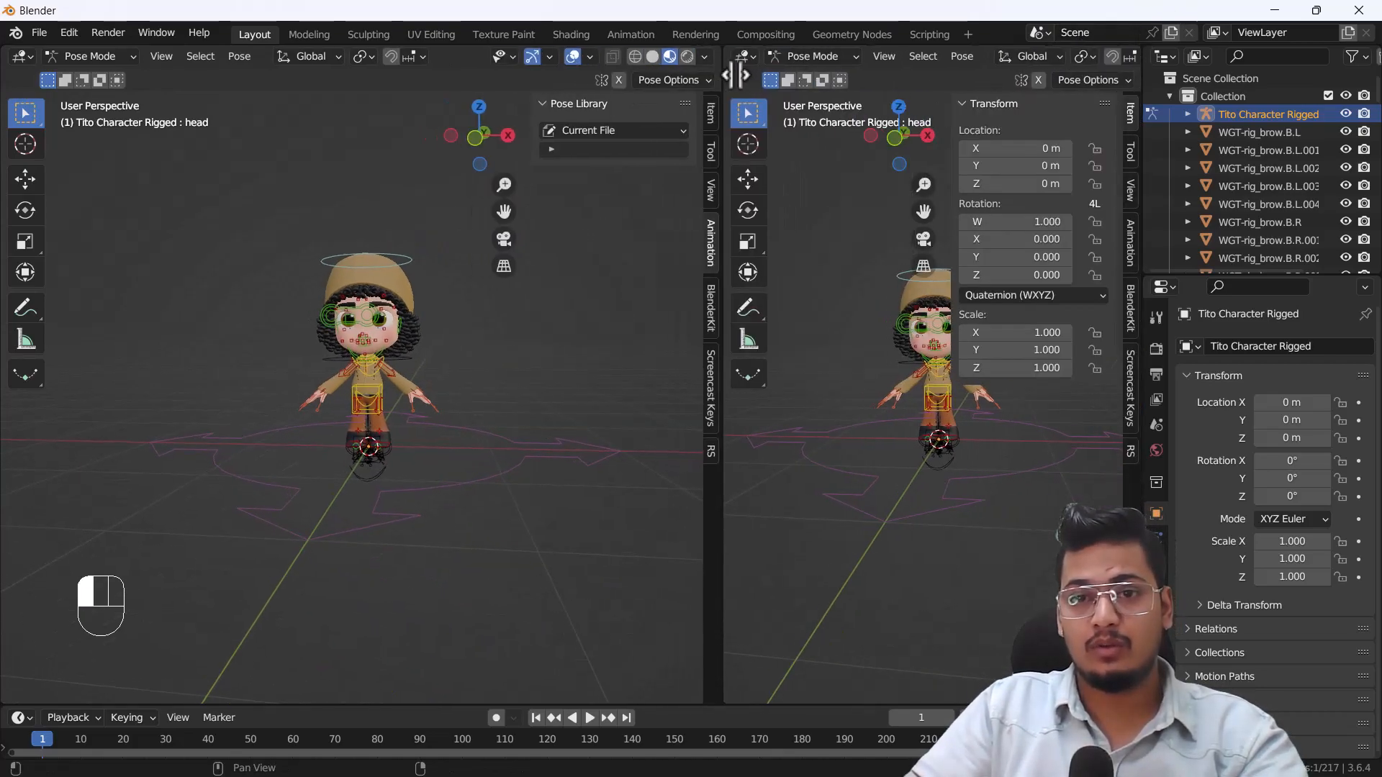
left_click(756, 56)
left_click(681, 165)
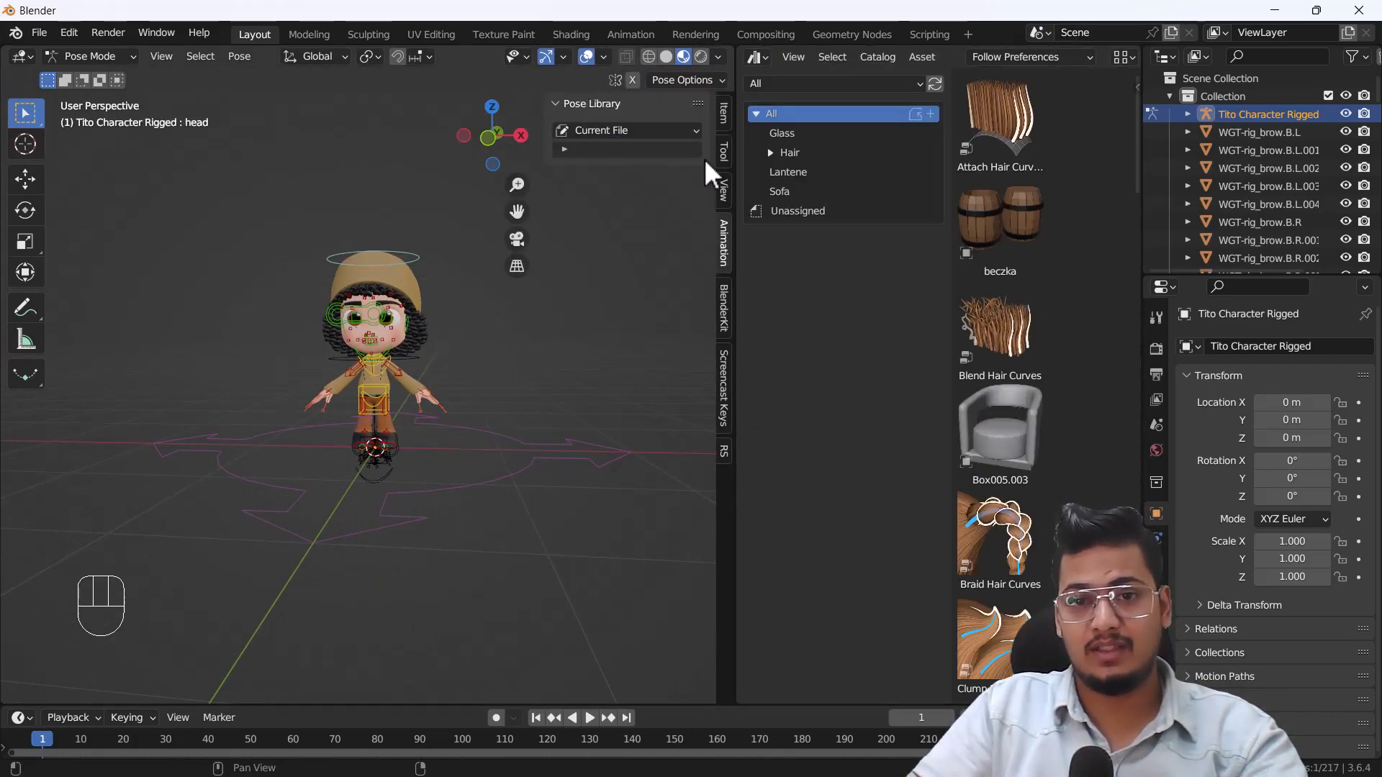
left_click(787, 85)
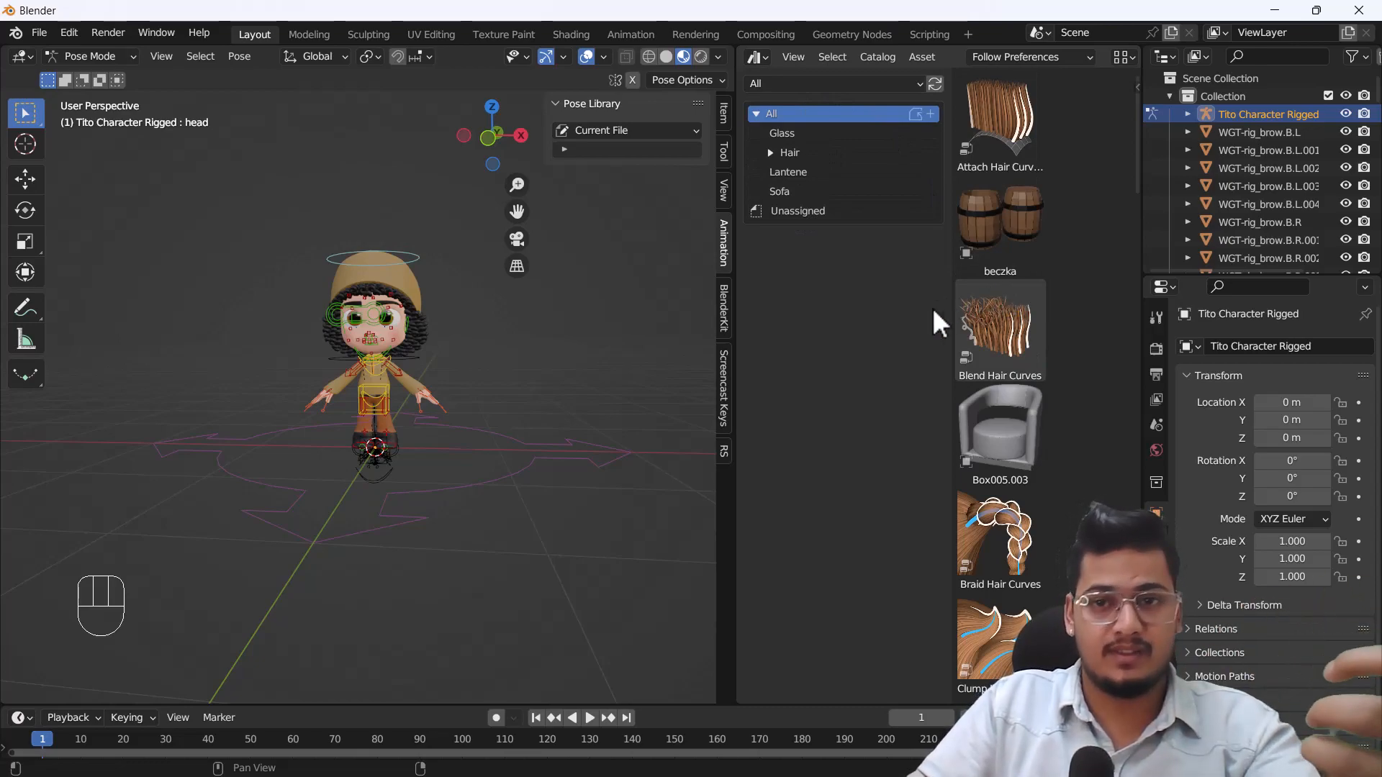
Change the Asset Browser area back to a 3D Viewport and hide its sidebar.
left_click(758, 57)
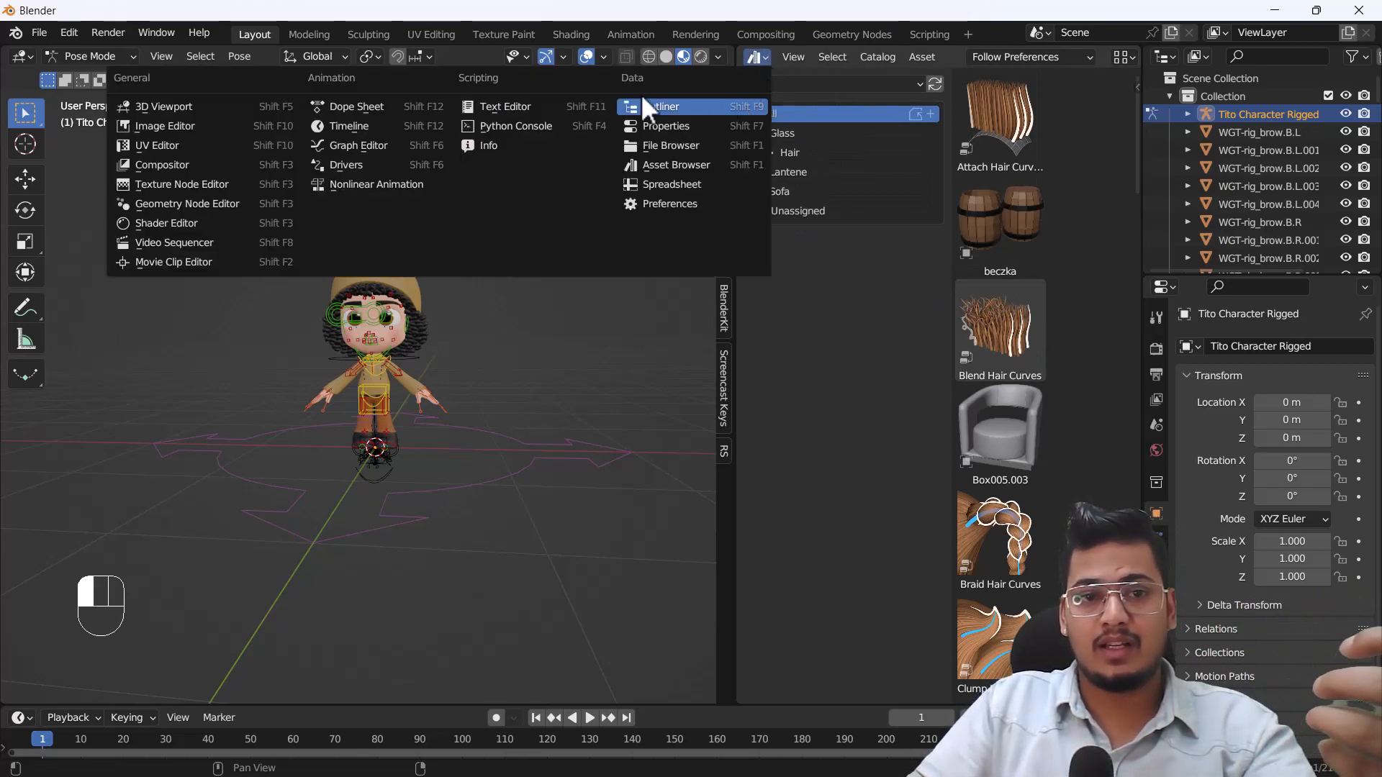
left_click(217, 107)
key("n")
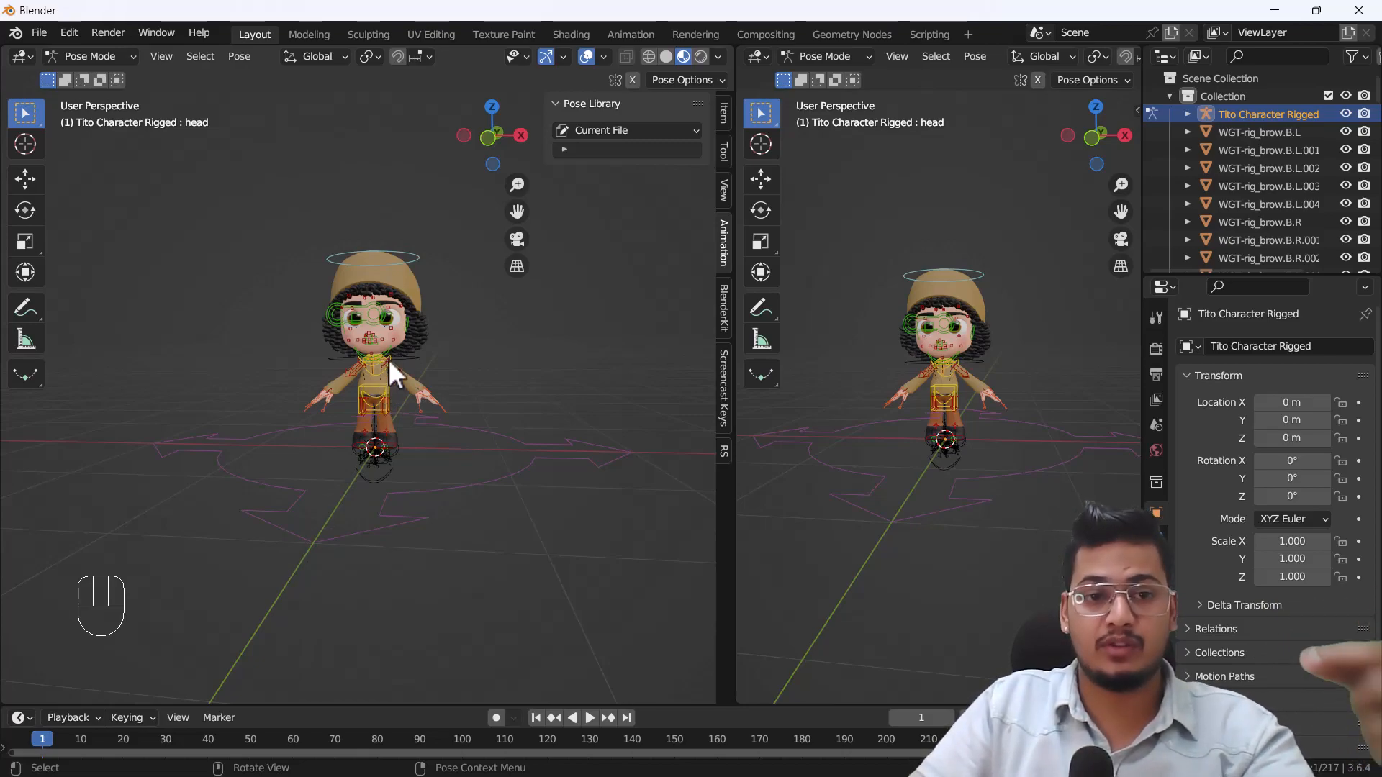
Switch the rig back to Object Mode and inspect the widget shapes beneath the character's feet by selecting them.
middle_click_drag(387, 358, 433, 424)
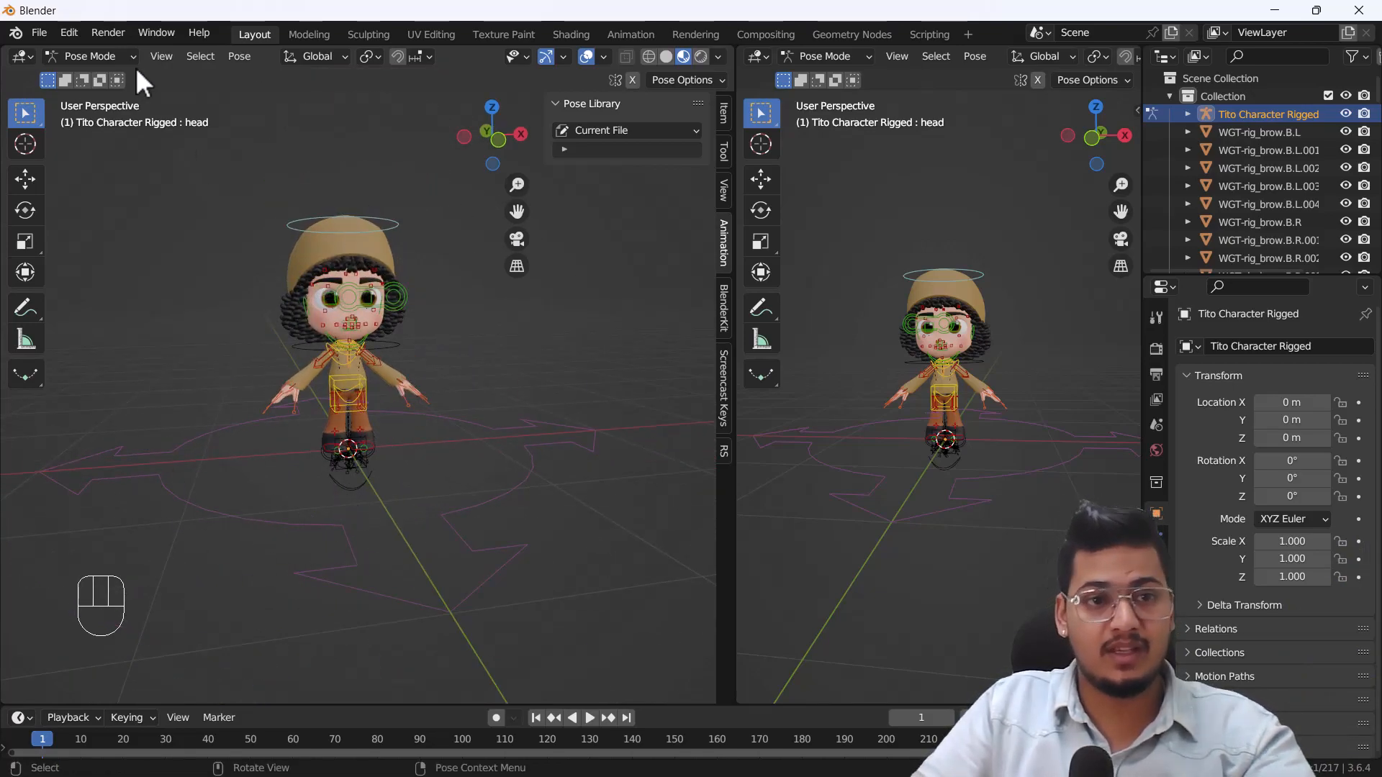
left_click(114, 52)
left_click(105, 71)
left_click(353, 490)
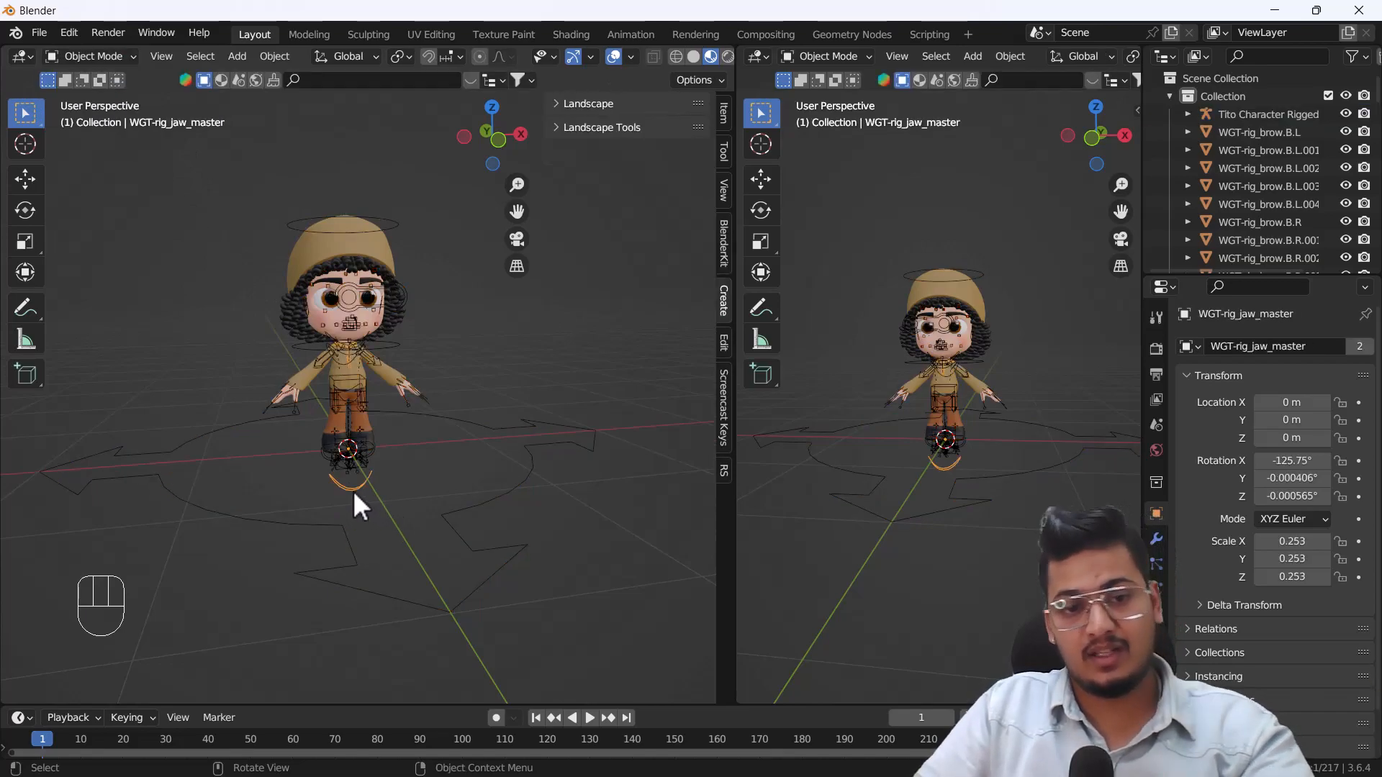
left_click(335, 465)
scroll(331, 476, "up", 5)
left_click_drag(311, 495, 375, 467)
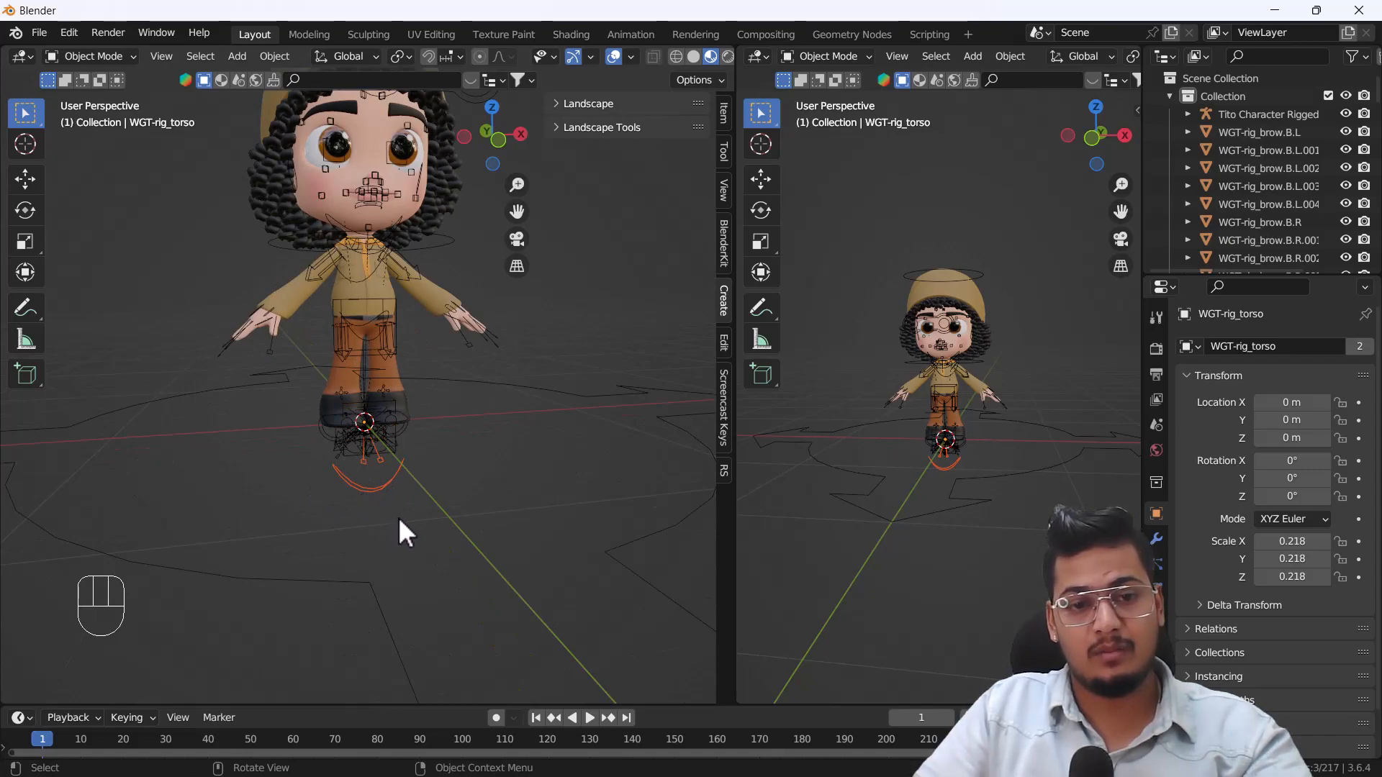
scroll(398, 518, "down", 5)
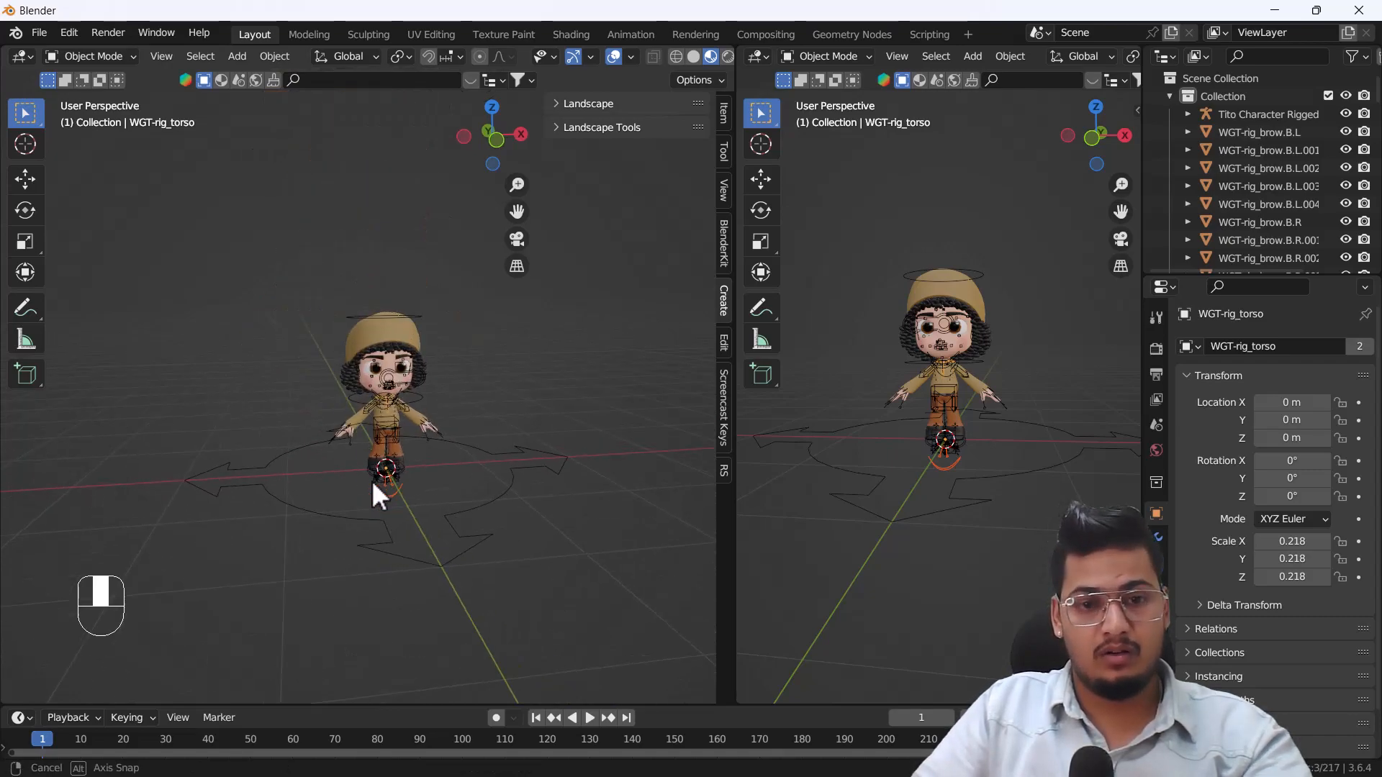
scroll(372, 480, "up", 2)
middle_click_drag(399, 403, 391, 424, "shift")
scroll(395, 428, "up", 1)
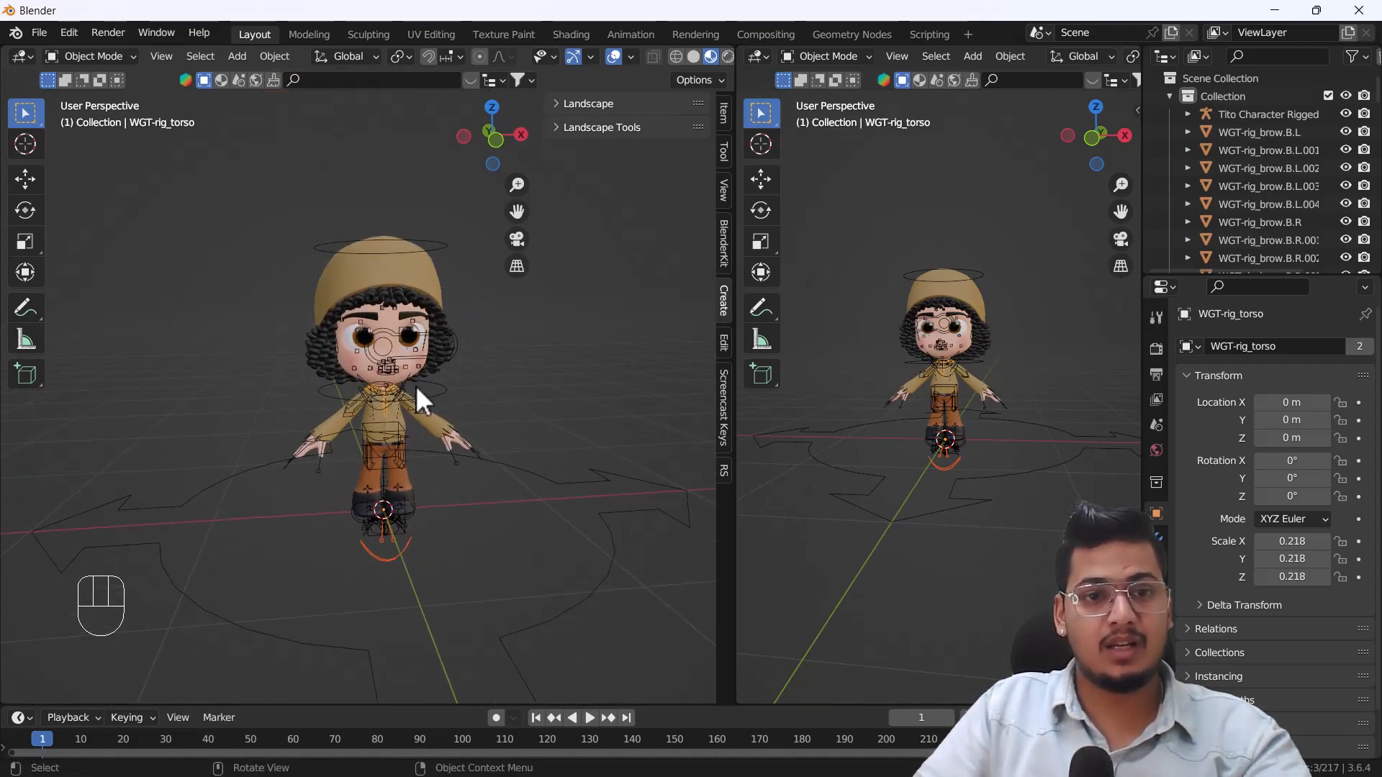
scroll(368, 371, "up", 3)
middle_click_drag(369, 370, 410, 370, "shift")
Reselect the Tito Character rig, try Pose Mode to look at its bone controls and return to Object Mode.
left_click(406, 330)
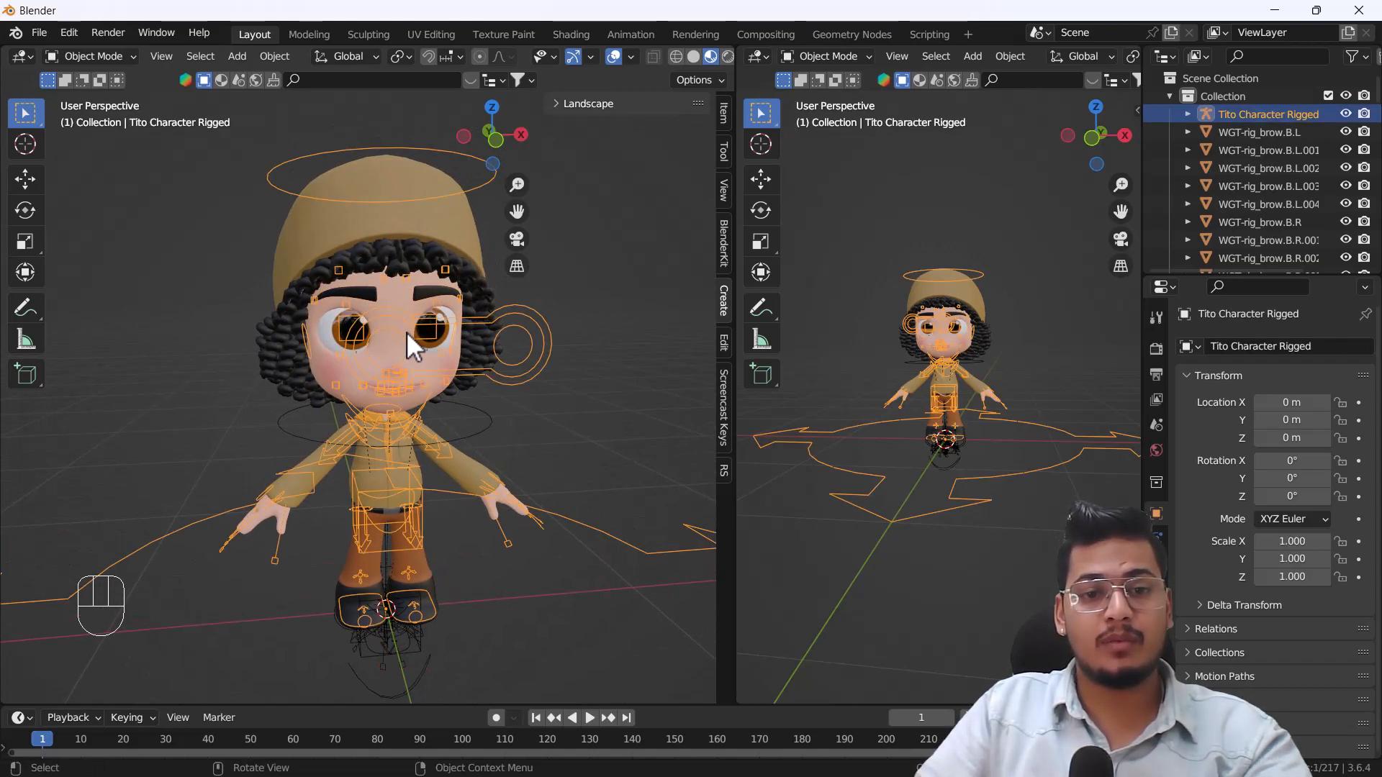
left_click(117, 56)
left_click(93, 118)
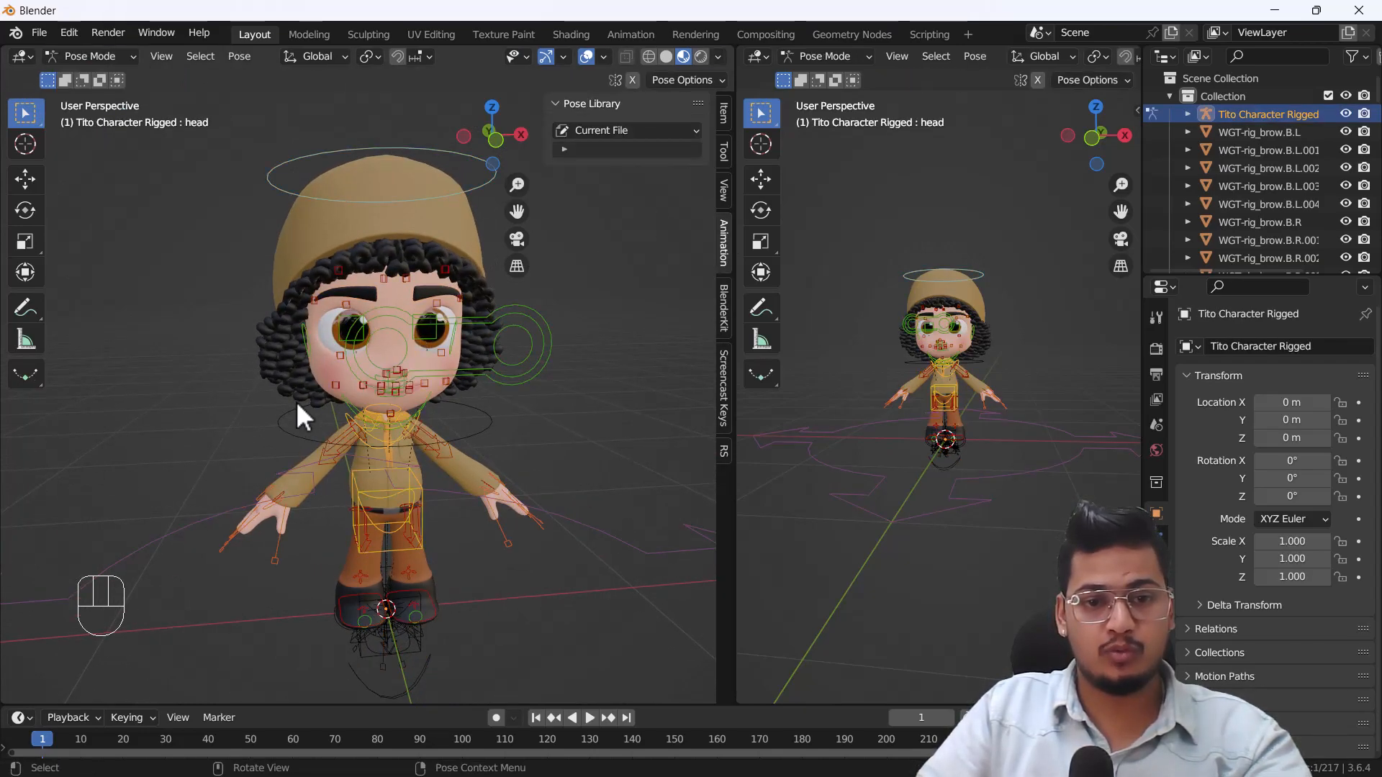
scroll(316, 413, "down", 3)
left_click(98, 51)
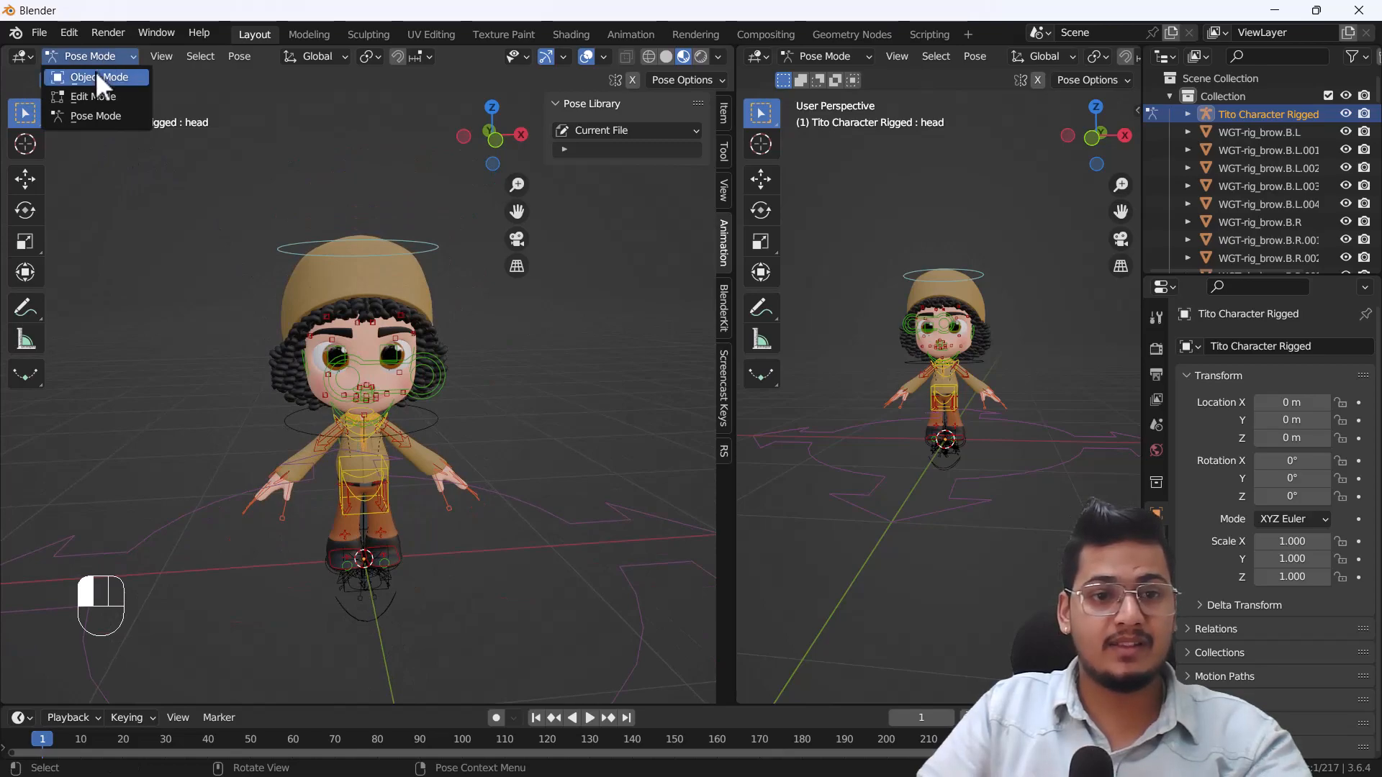
left_click(96, 72)
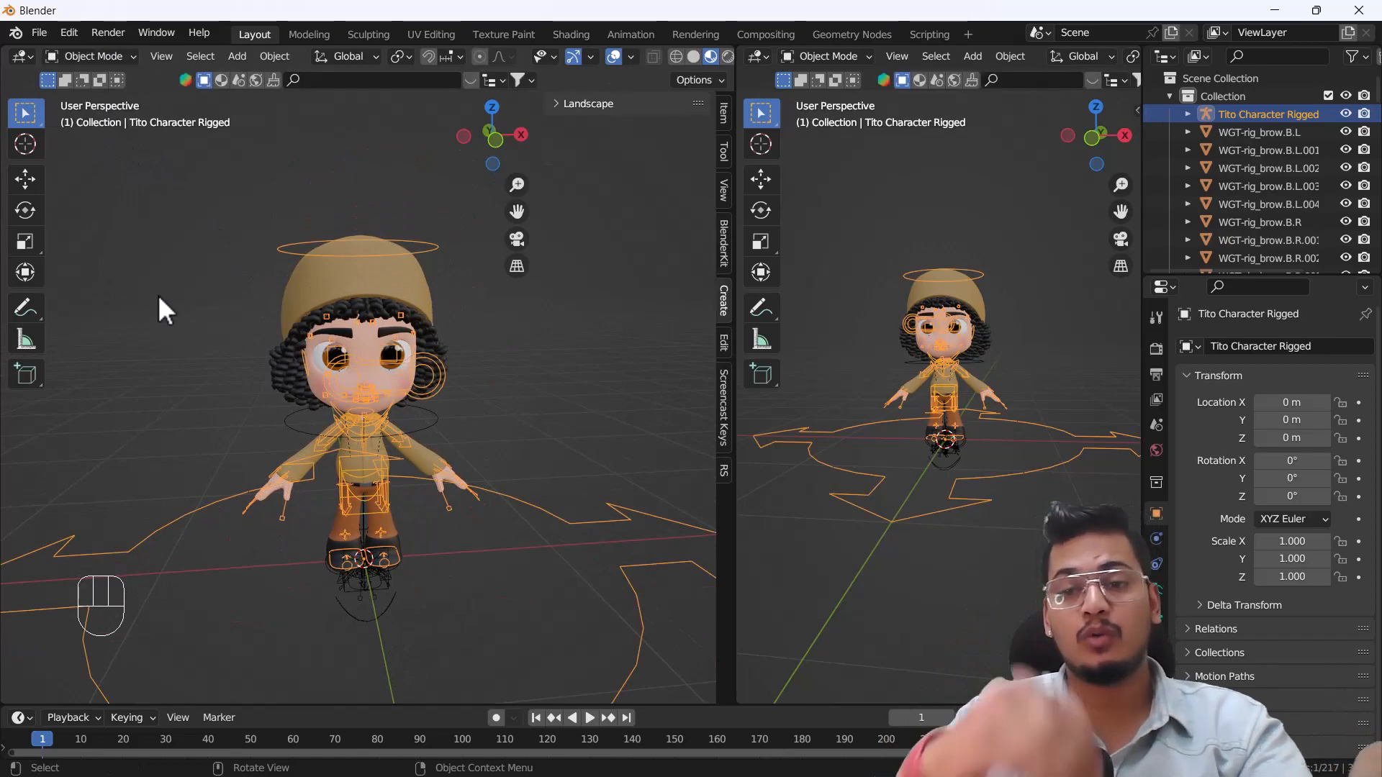
Add a camera from the front view and align it to the current view of the character.
key("grave")
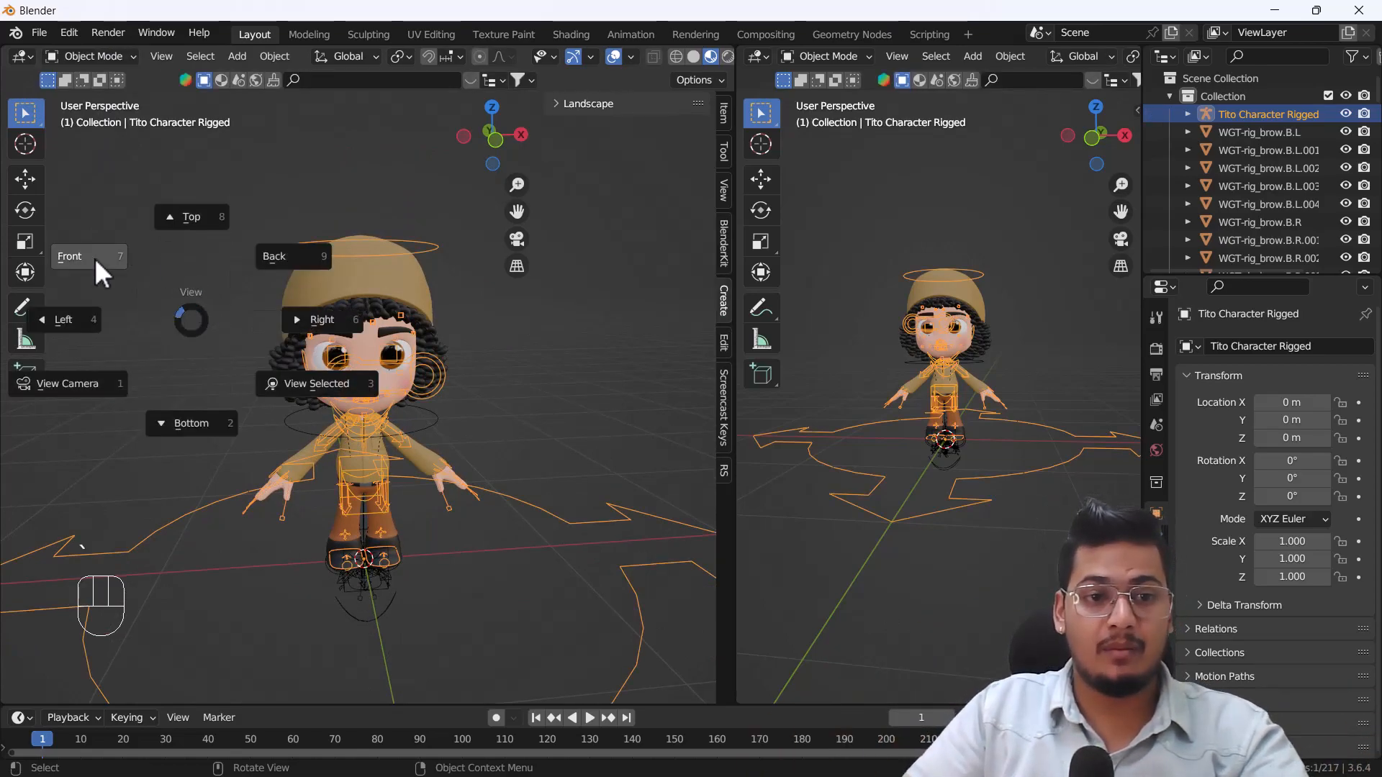
left_click(94, 258)
key("shift+a")
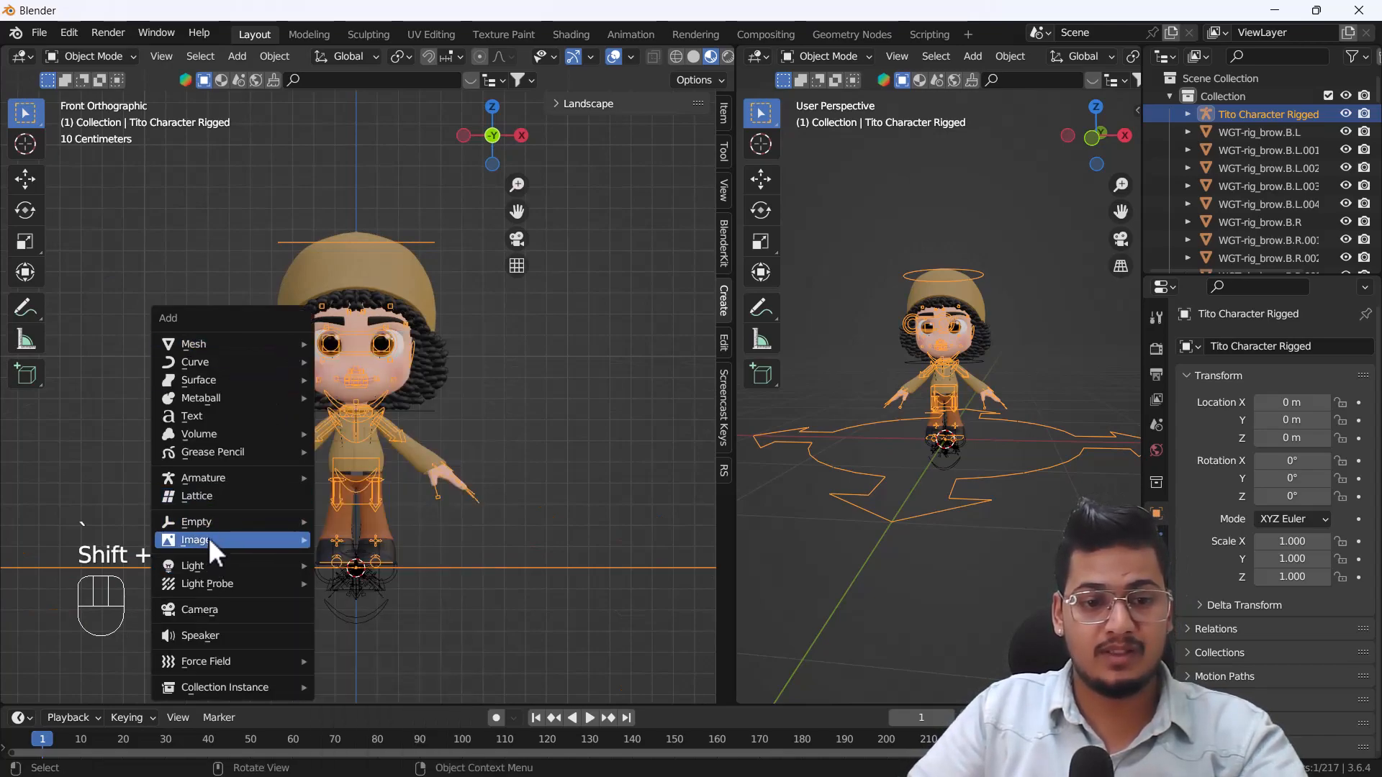
left_click(211, 610)
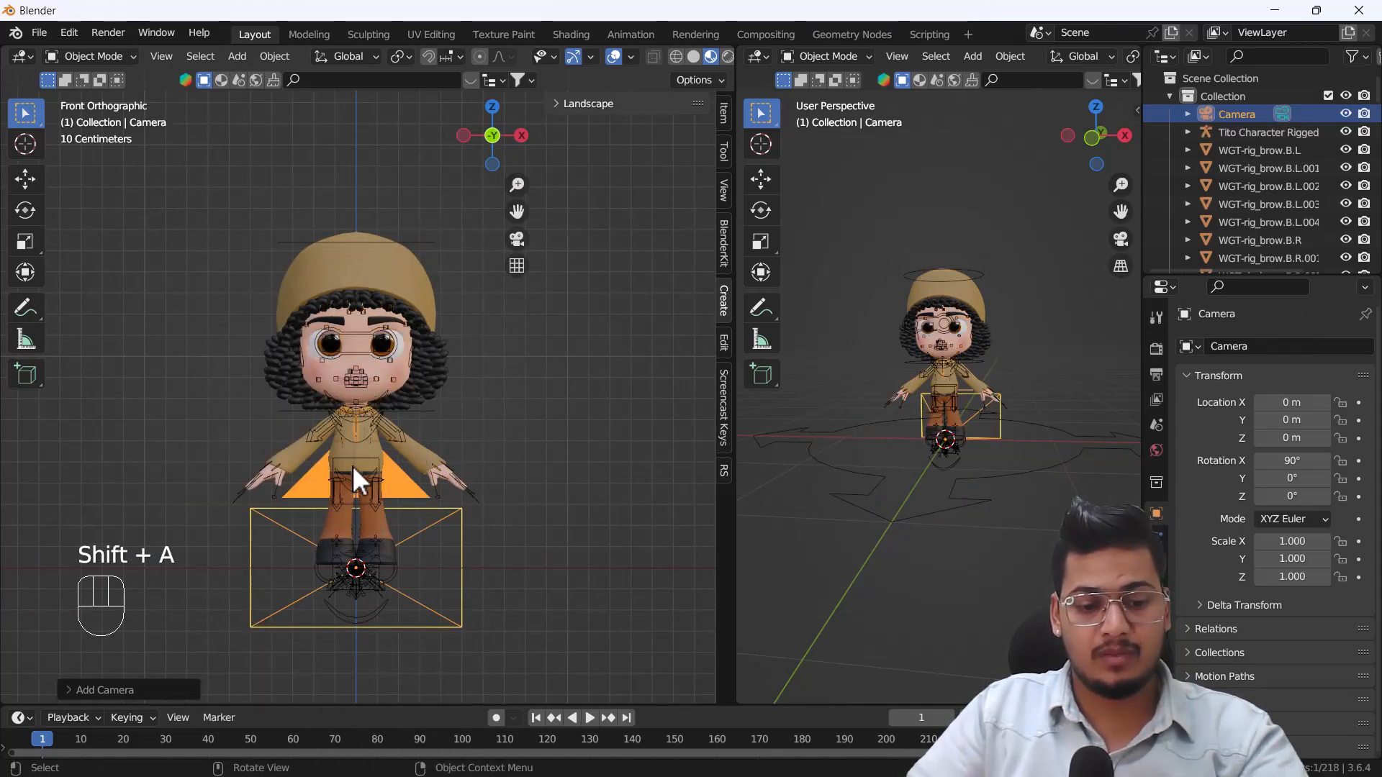
key("ctrl+alt+KP_0")
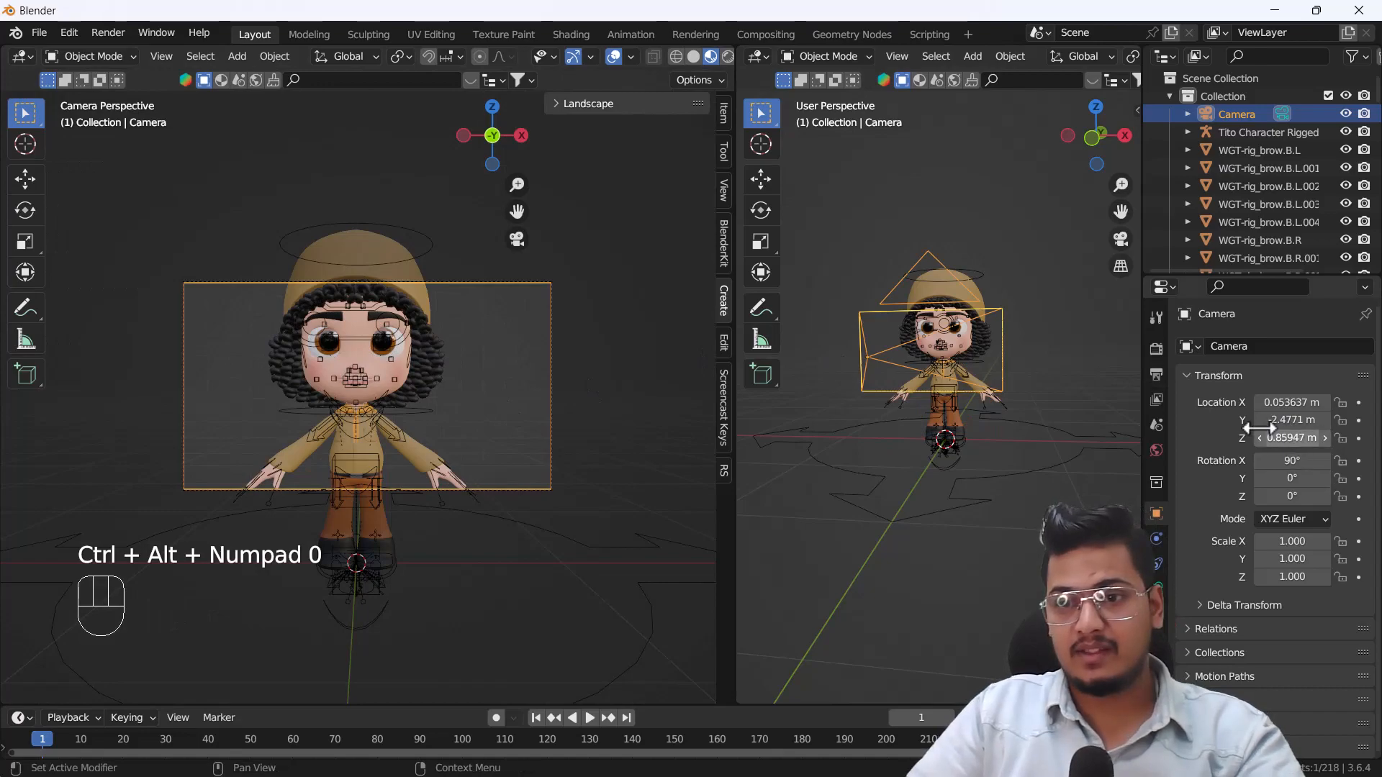
Set the render output's Resolution X to 1080 px.
left_click(1156, 351)
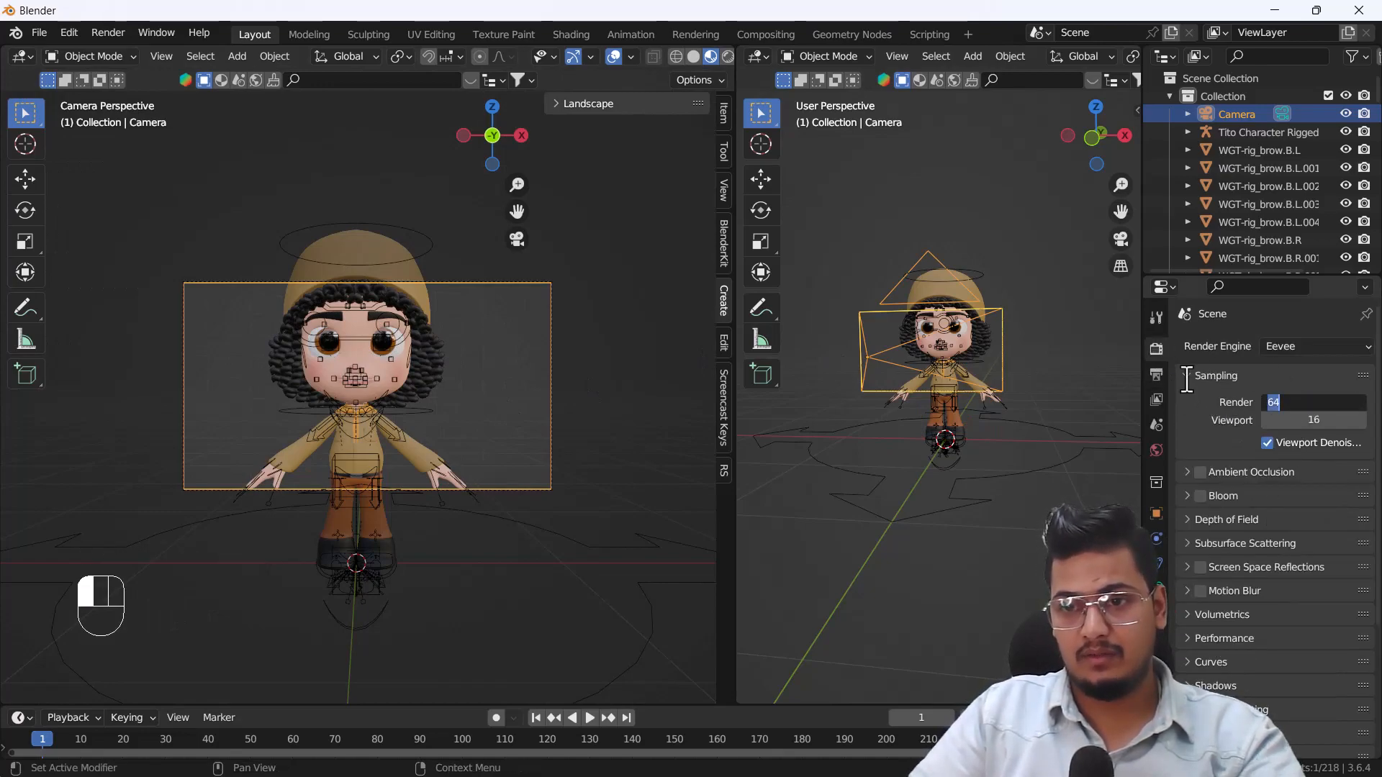
left_click(1156, 375)
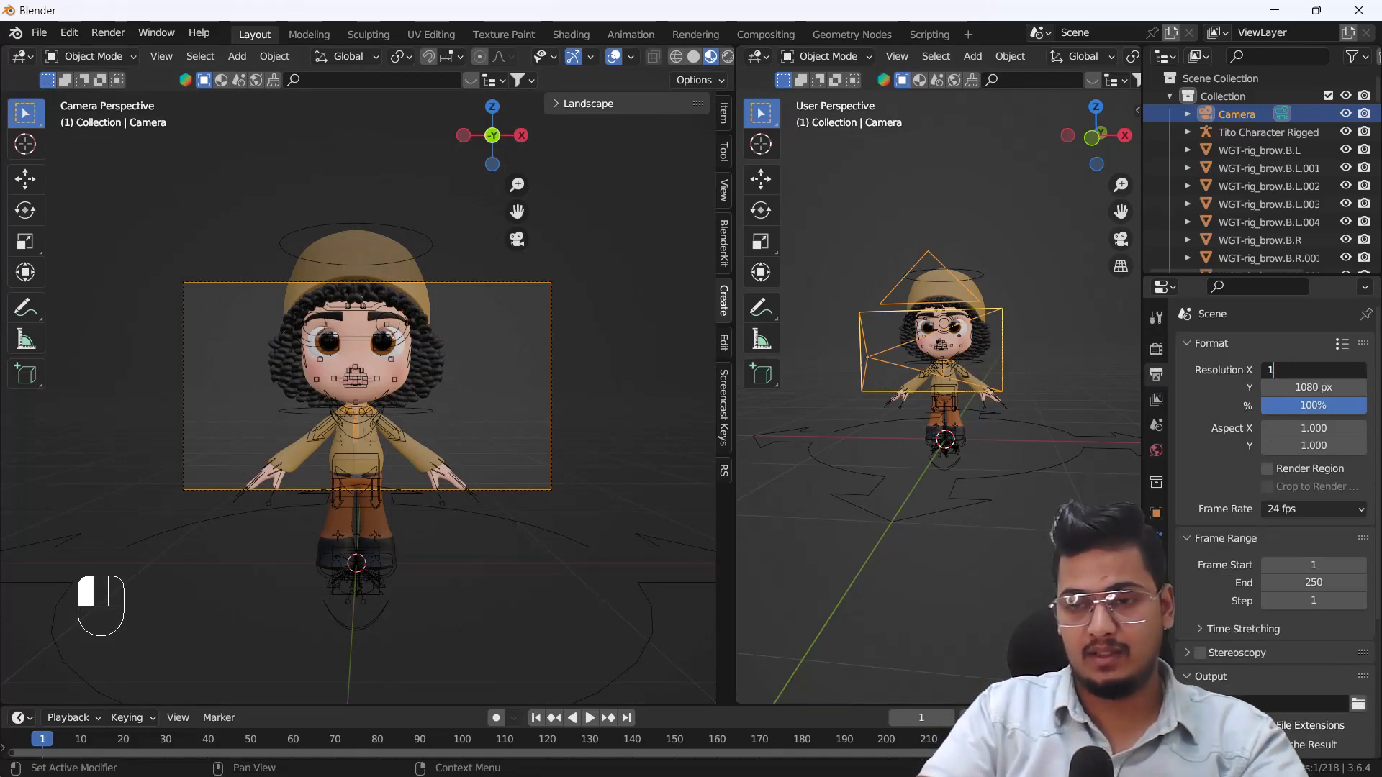
type("80")
key("Return")
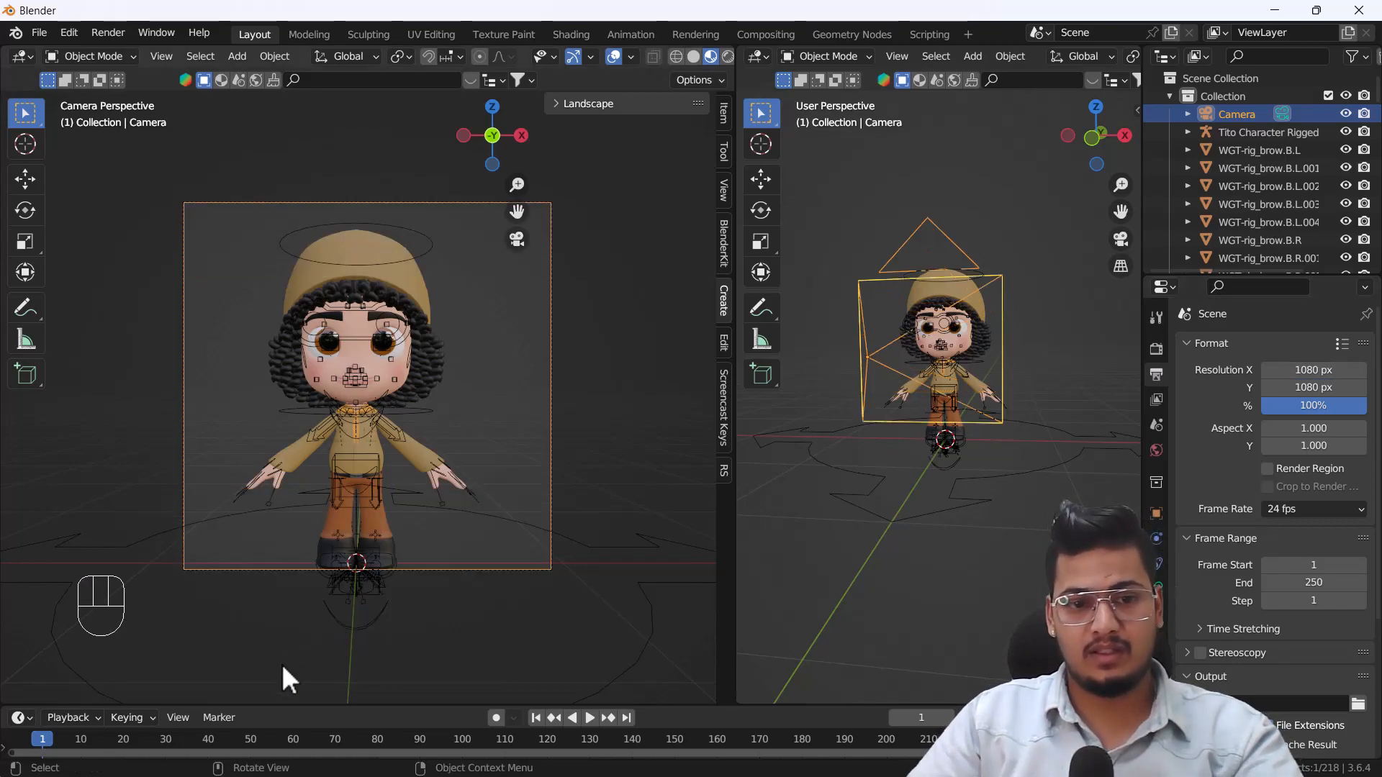
Lock the camera to the view, hide the sidebar and reframe the camera so the whole character fits the square frame.
scroll(368, 481, "up", 1)
middle_click_drag(368, 481, 362, 549, "shift")
key("n")
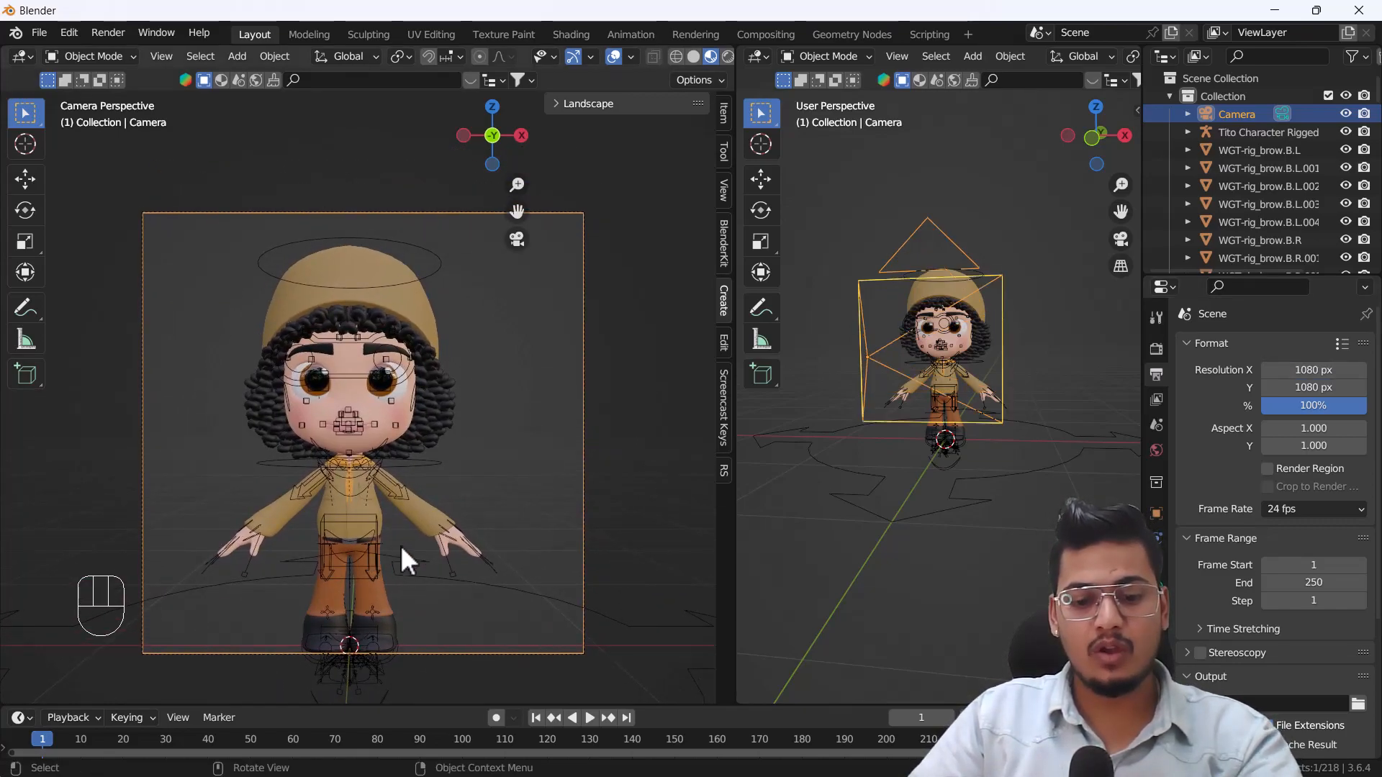
key("n")
left_click(725, 185)
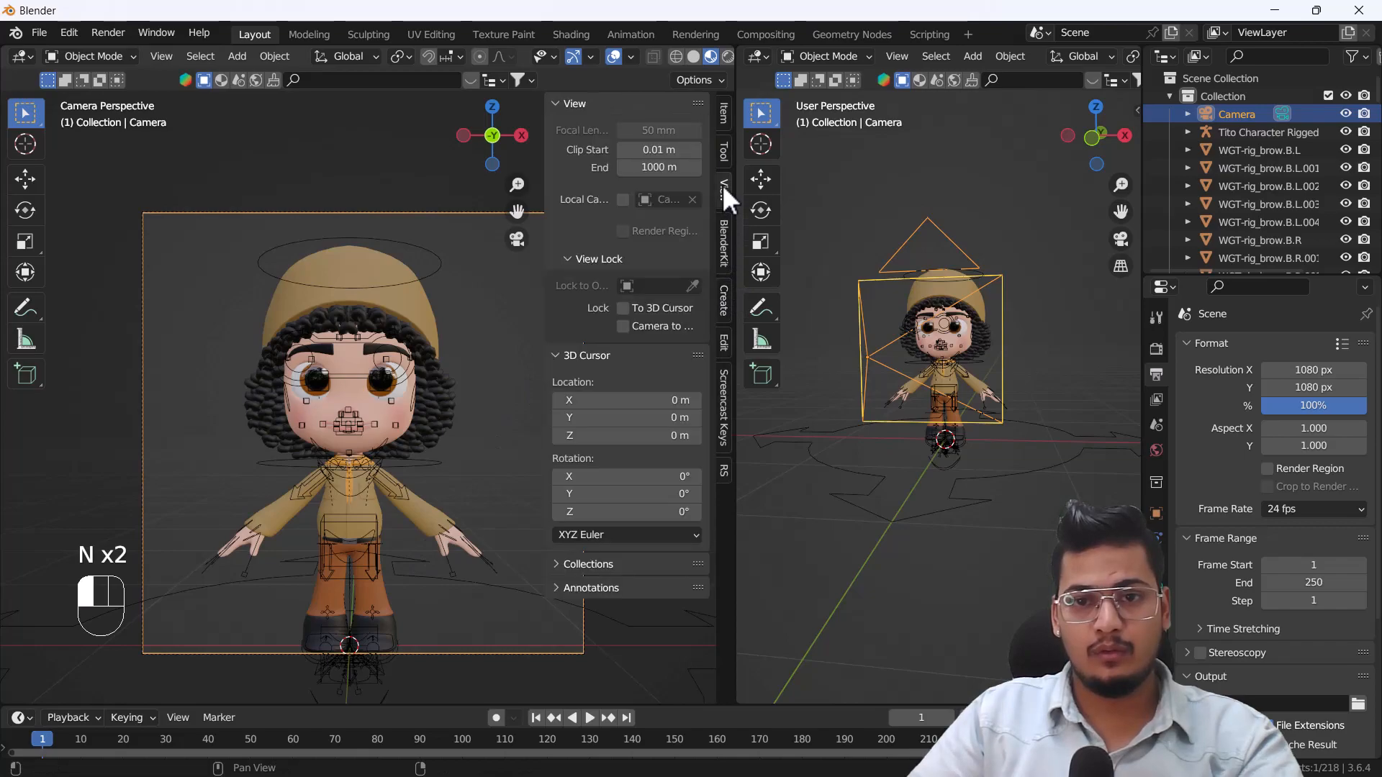
key("n")
middle_click_drag(366, 515, 367, 483, "shift")
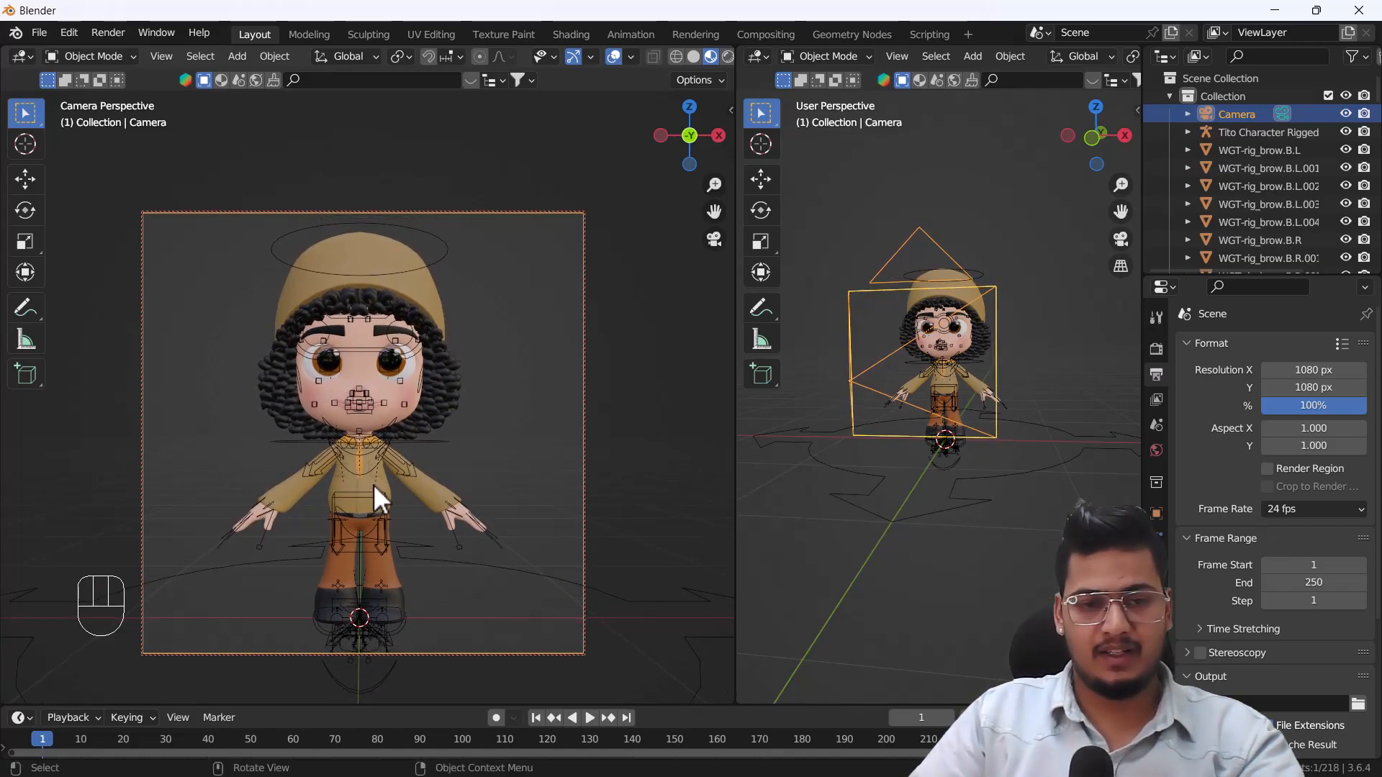
Select the Tito Character rig and switch it to Pose Mode from the second viewport.
left_click(369, 357)
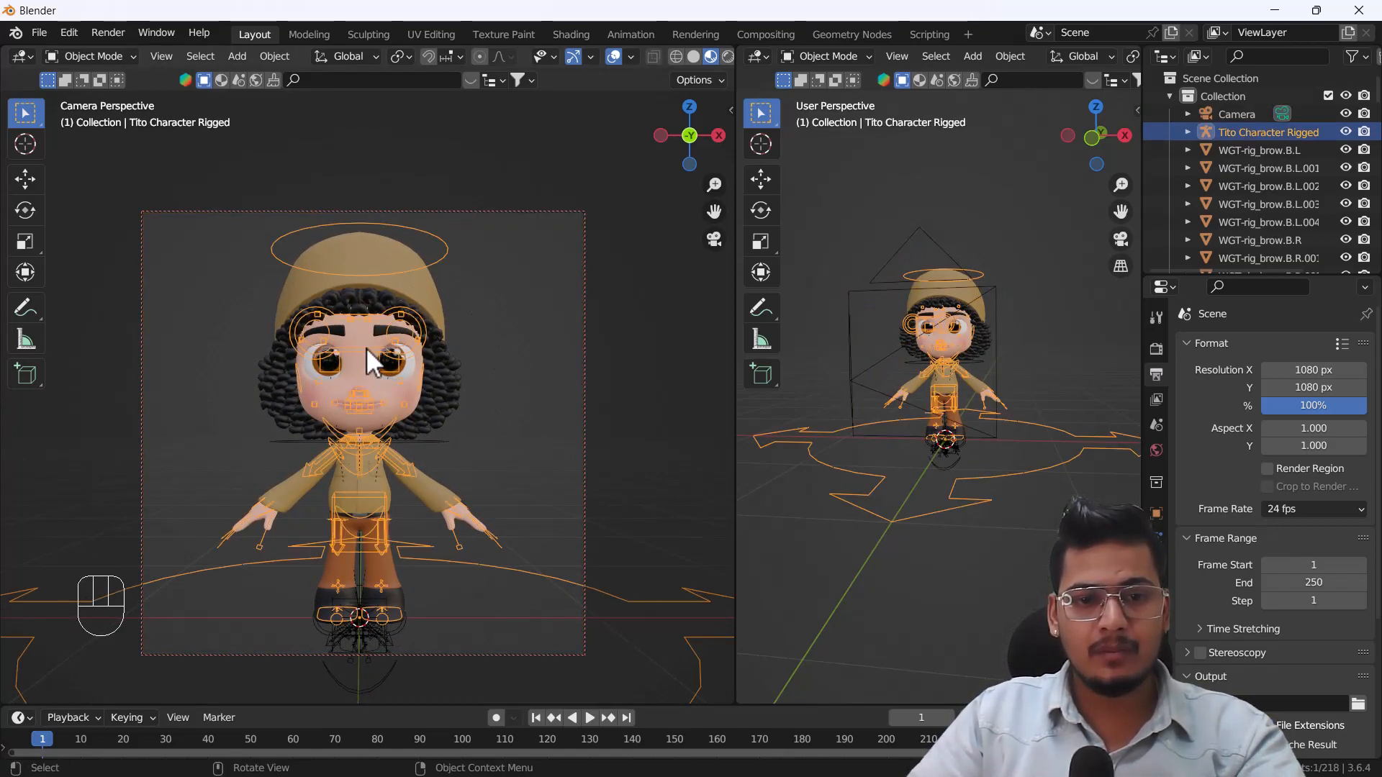
scroll(929, 390, "up", 2)
middle_click_drag(930, 391, 956, 398)
scroll(1013, 411, "up", 1)
left_click(797, 52)
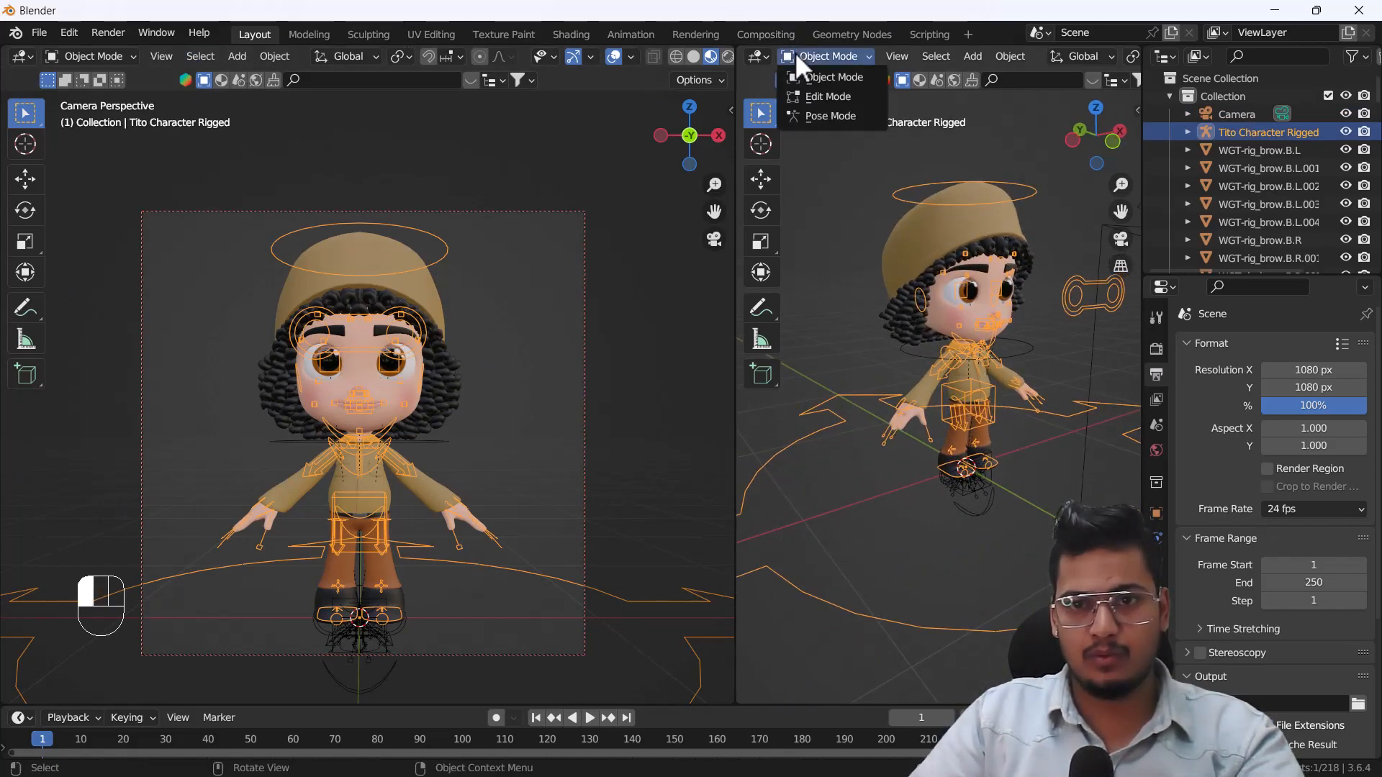
left_click(817, 120)
middle_click_drag(1015, 381, 1053, 301, "shift")
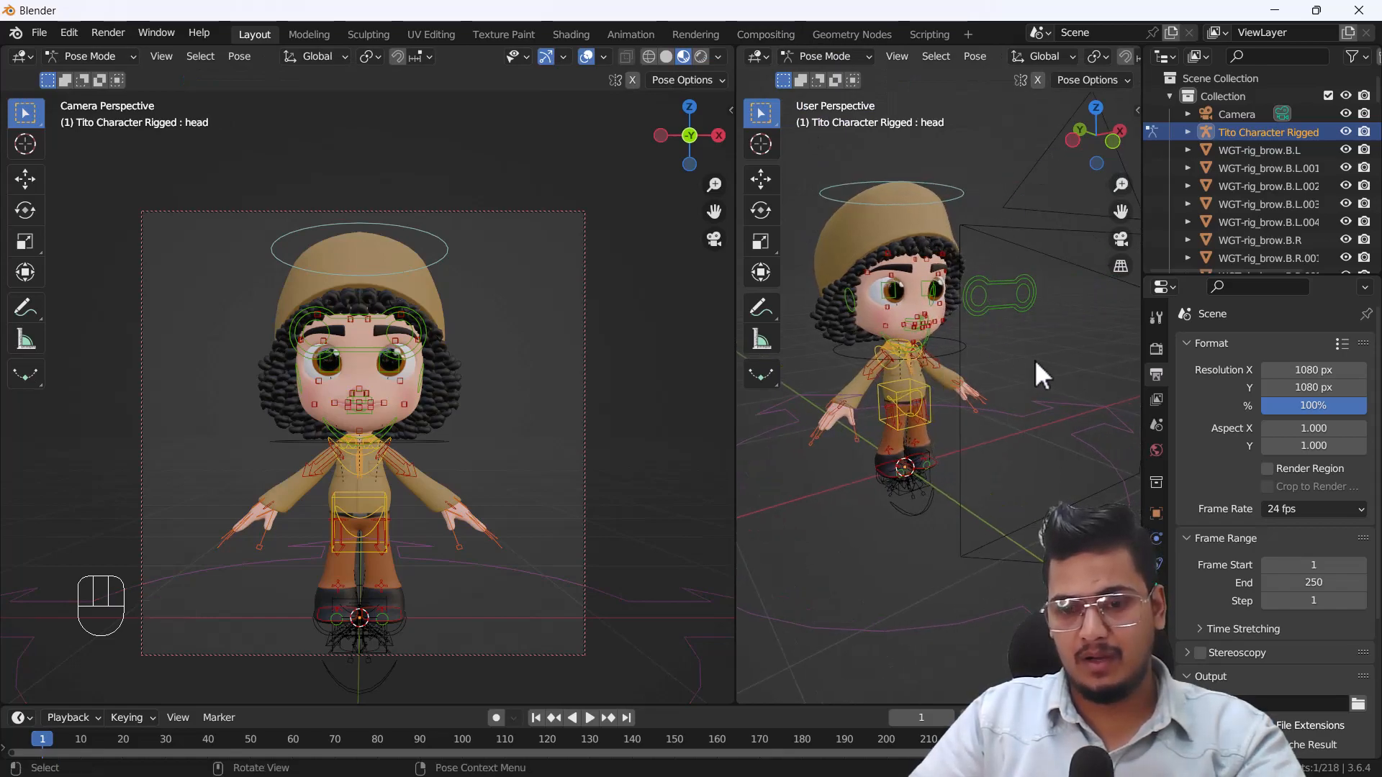
Show the Pose Library for the Current File in the second viewport's sidebar.
key("n")
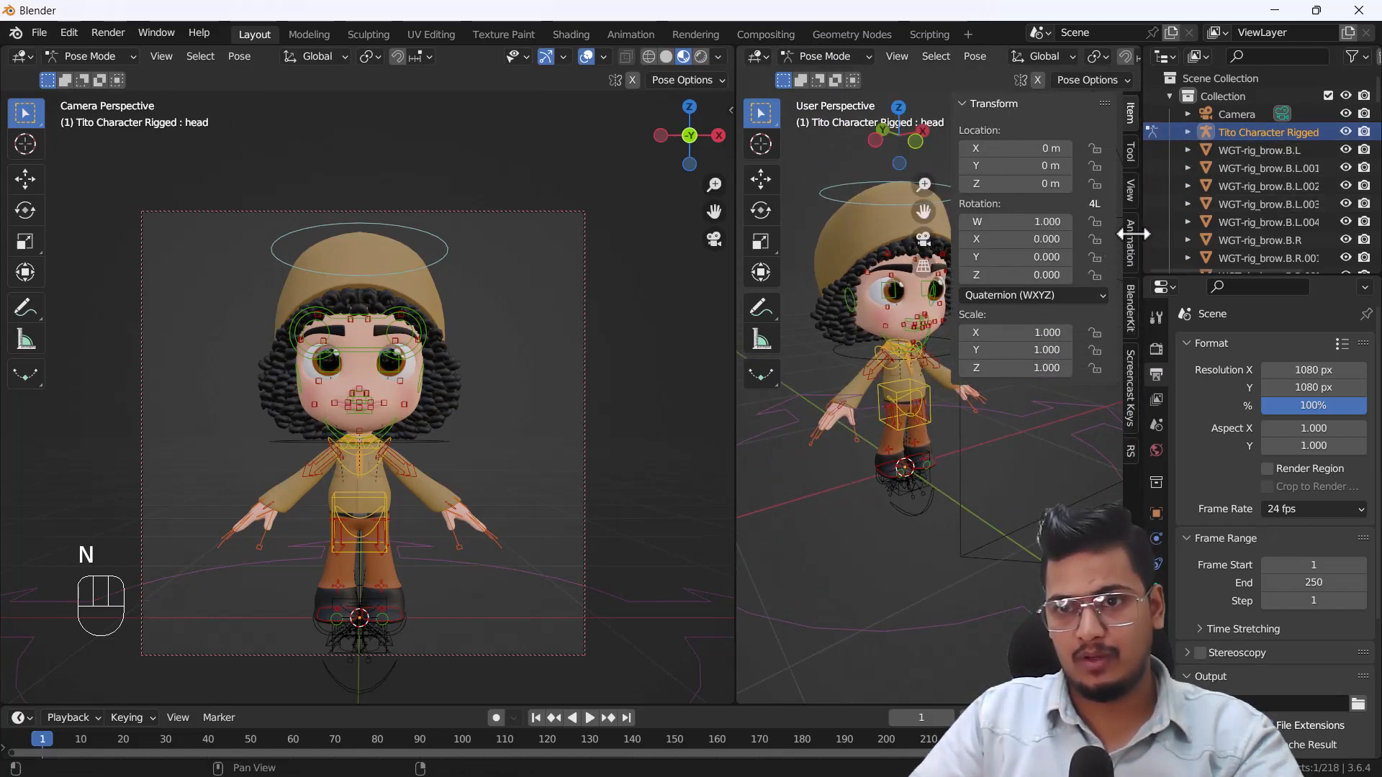
left_click(1131, 238)
left_click(1007, 130)
left_click(1007, 130)
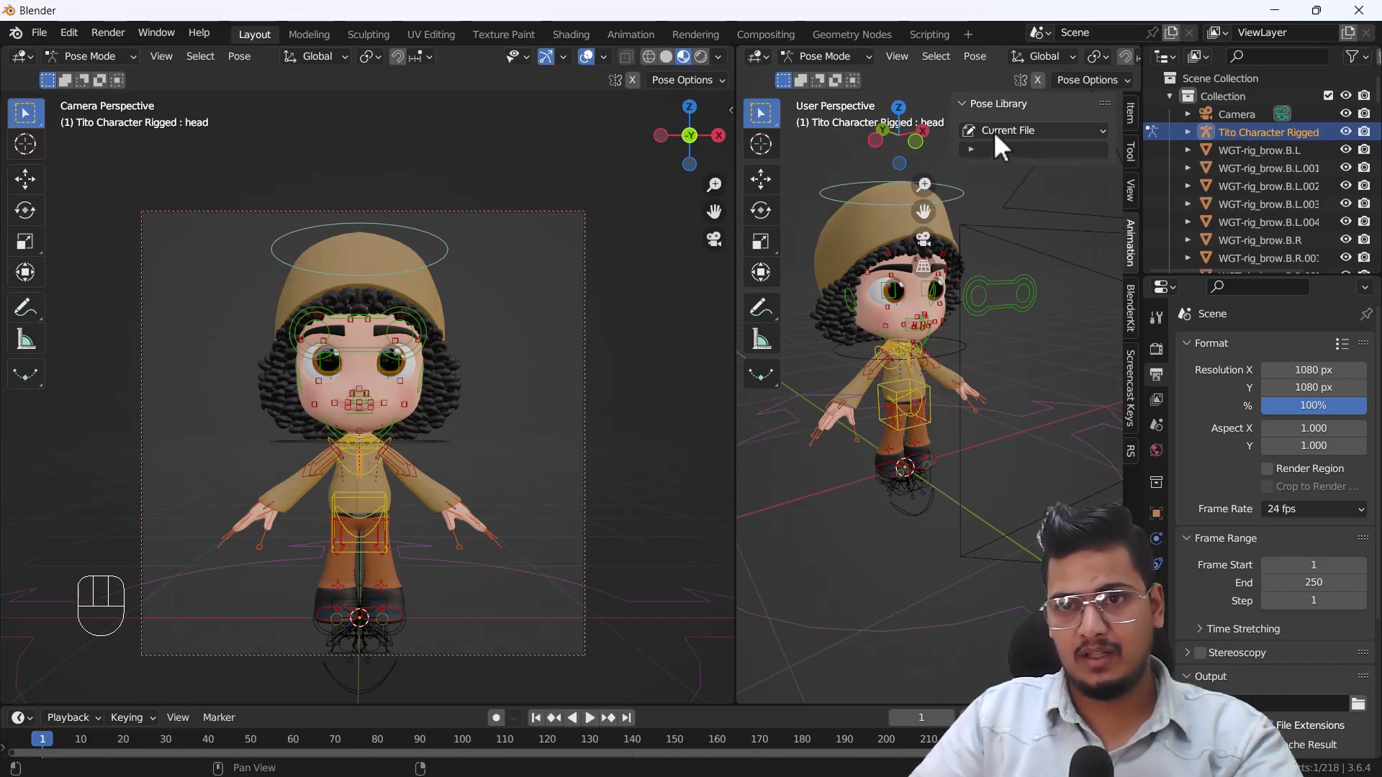
Enlarge the timeline area and turn it into a Dope Sheet in Action Editor mode.
left_click_drag(114, 706, 127, 602)
left_click(20, 619)
left_click(21, 625)
left_click(22, 620)
left_click(251, 449)
left_click(97, 620)
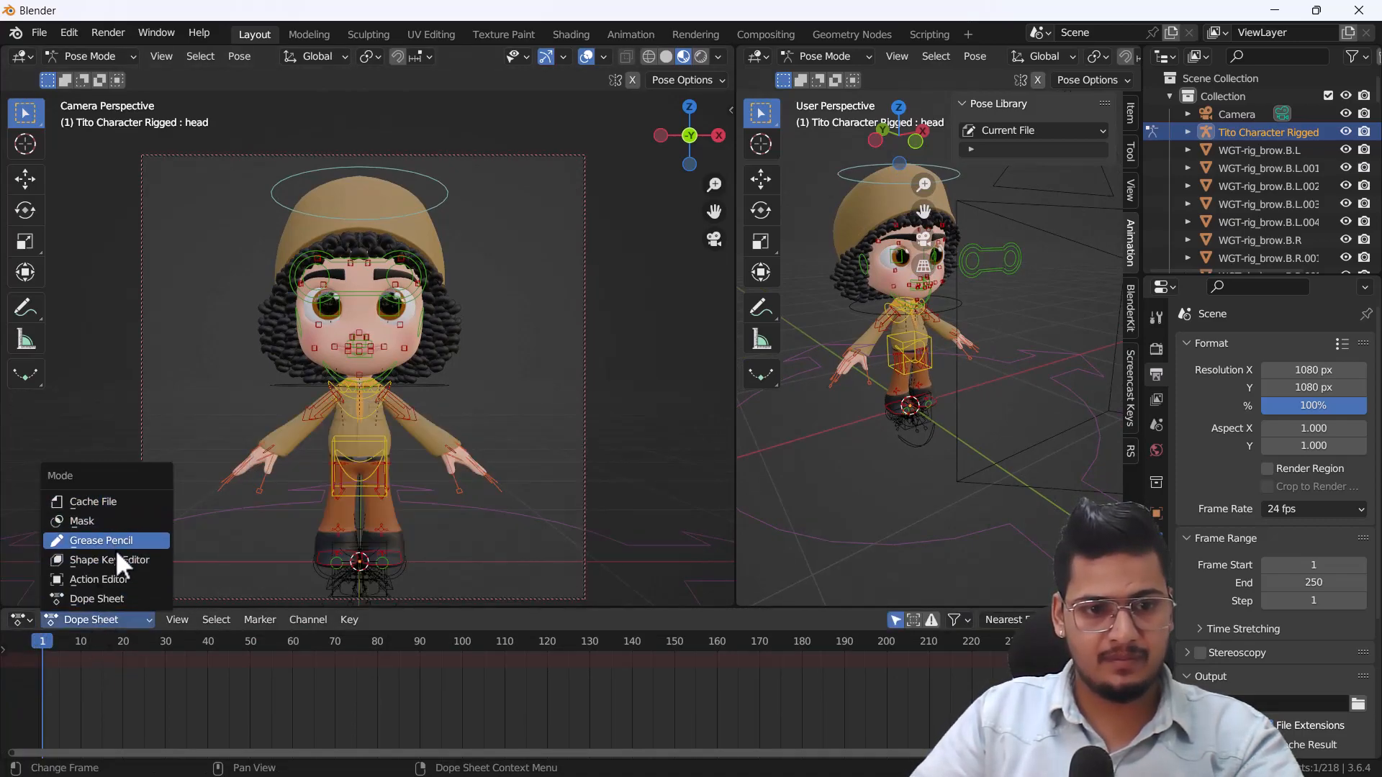
left_click(111, 578)
left_click_drag(296, 604, 283, 513)
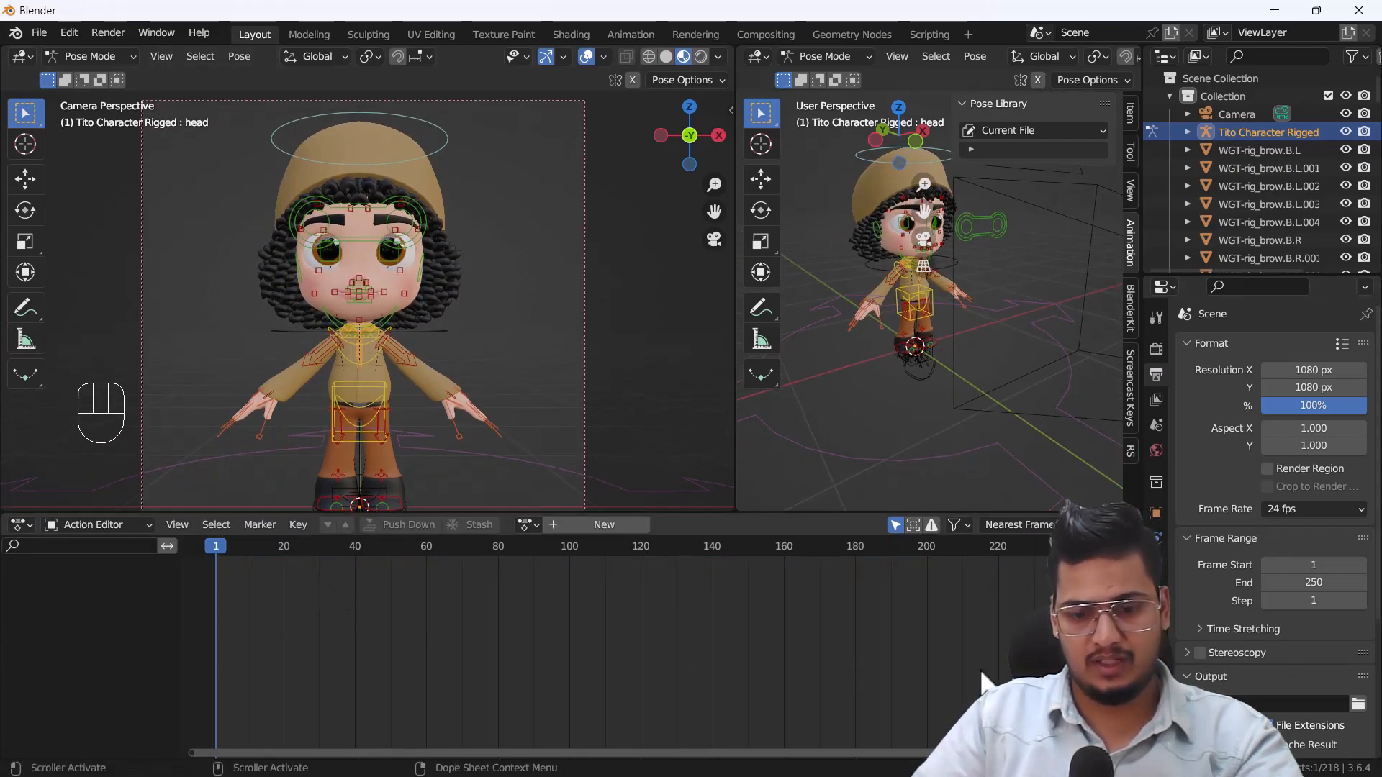
Show the Action Editor's sidebar, select all bones of the rig and create a pose asset from the default pose.
key("n")
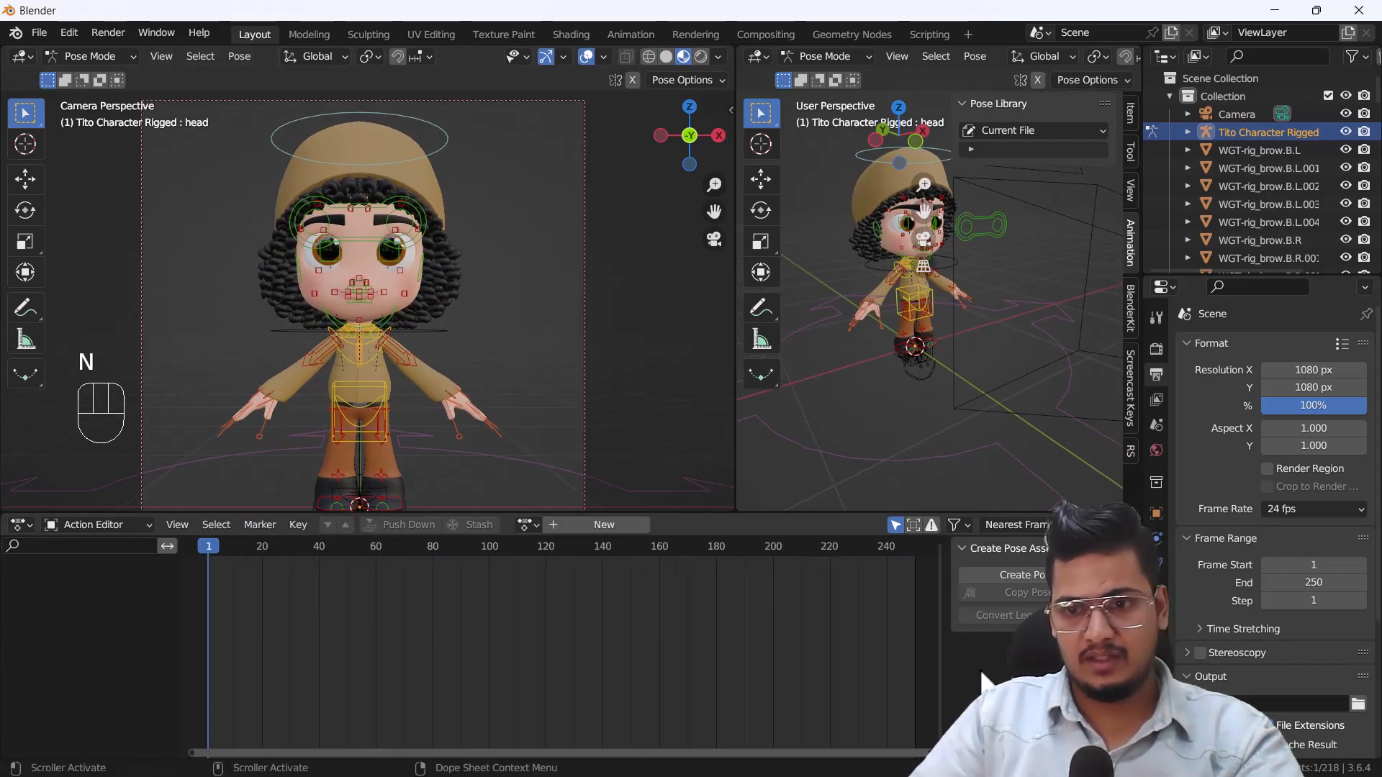
left_click(1046, 575)
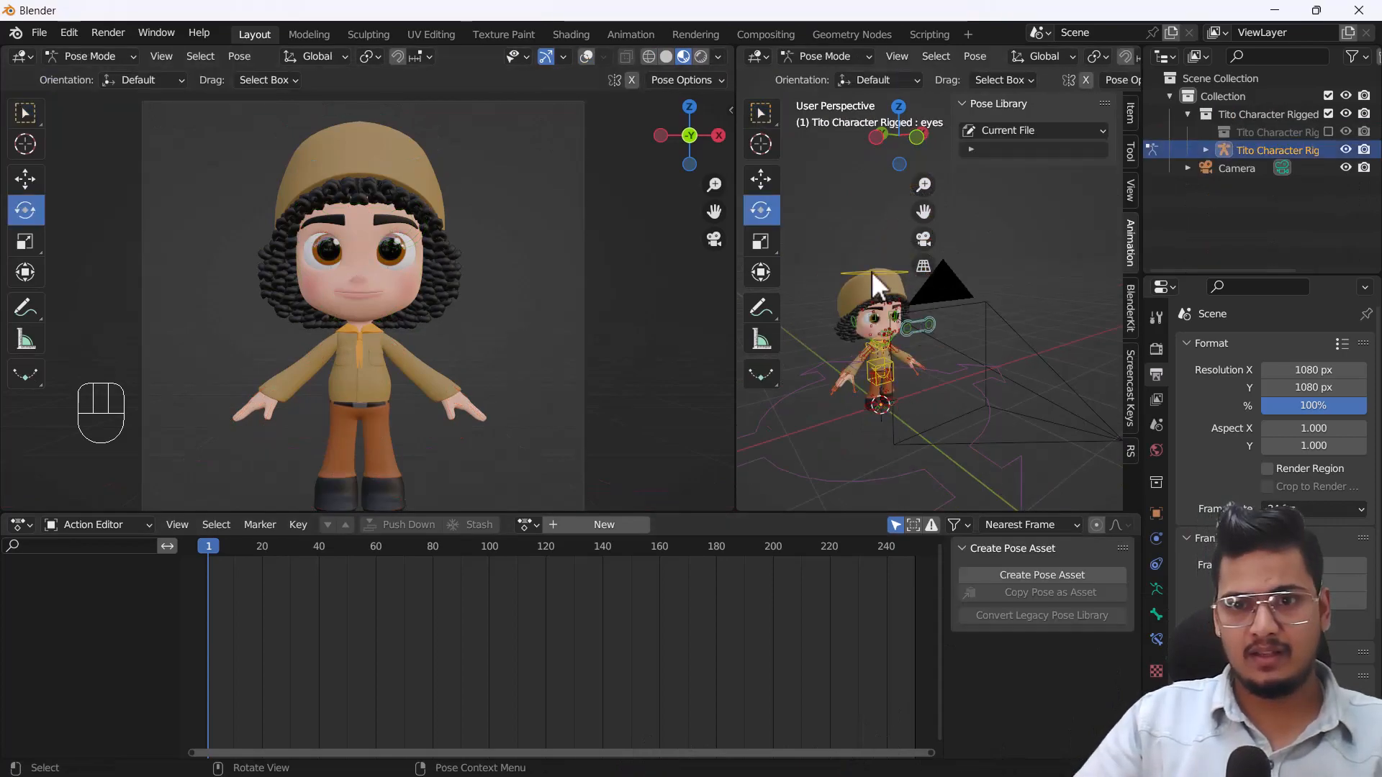
key("a")
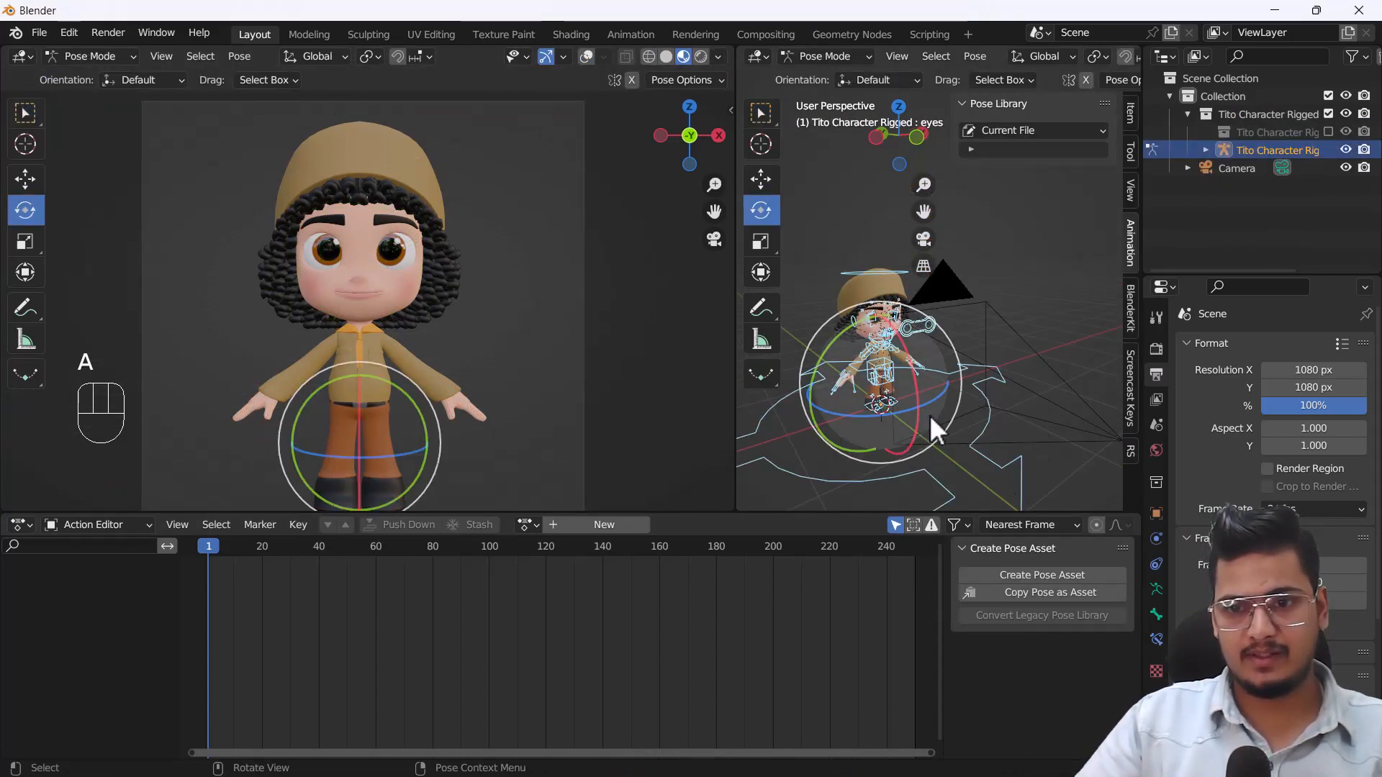
left_click(1045, 576)
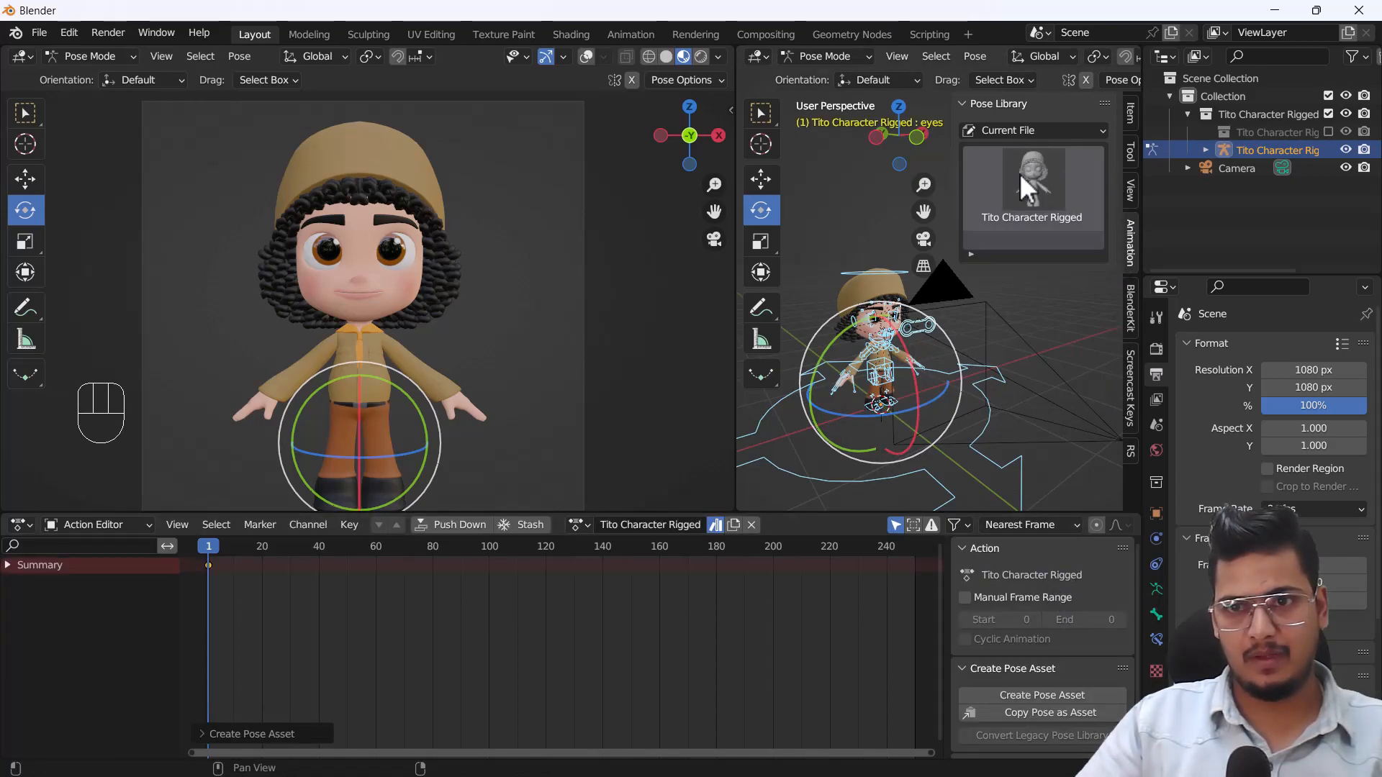
Move the character's right foot IK control slightly up and forward so the leg takes a step.
scroll(863, 388, "up", 4)
middle_click_drag(903, 409, 932, 401, "shift")
scroll(931, 401, "down", 1)
left_click(932, 355)
scroll(921, 354, "up", 3)
middle_click_drag(889, 338, 880, 375, "shift")
scroll(867, 431, "up", 2)
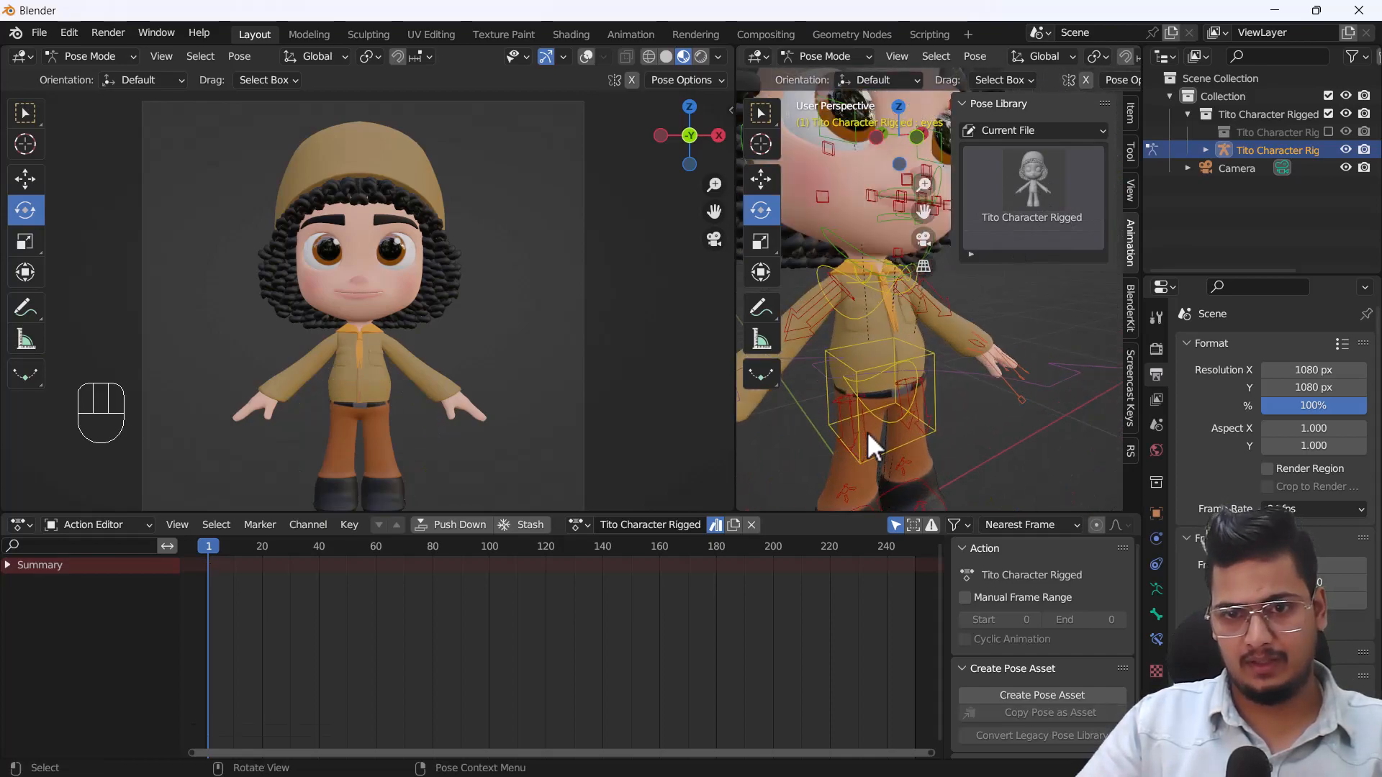
middle_click_drag(866, 431, 958, 370, "shift")
scroll(943, 381, "down", 2)
middle_click_drag(880, 391, 826, 396)
scroll(935, 427, "up", 3)
middle_click_drag(934, 425, 983, 401, "shift")
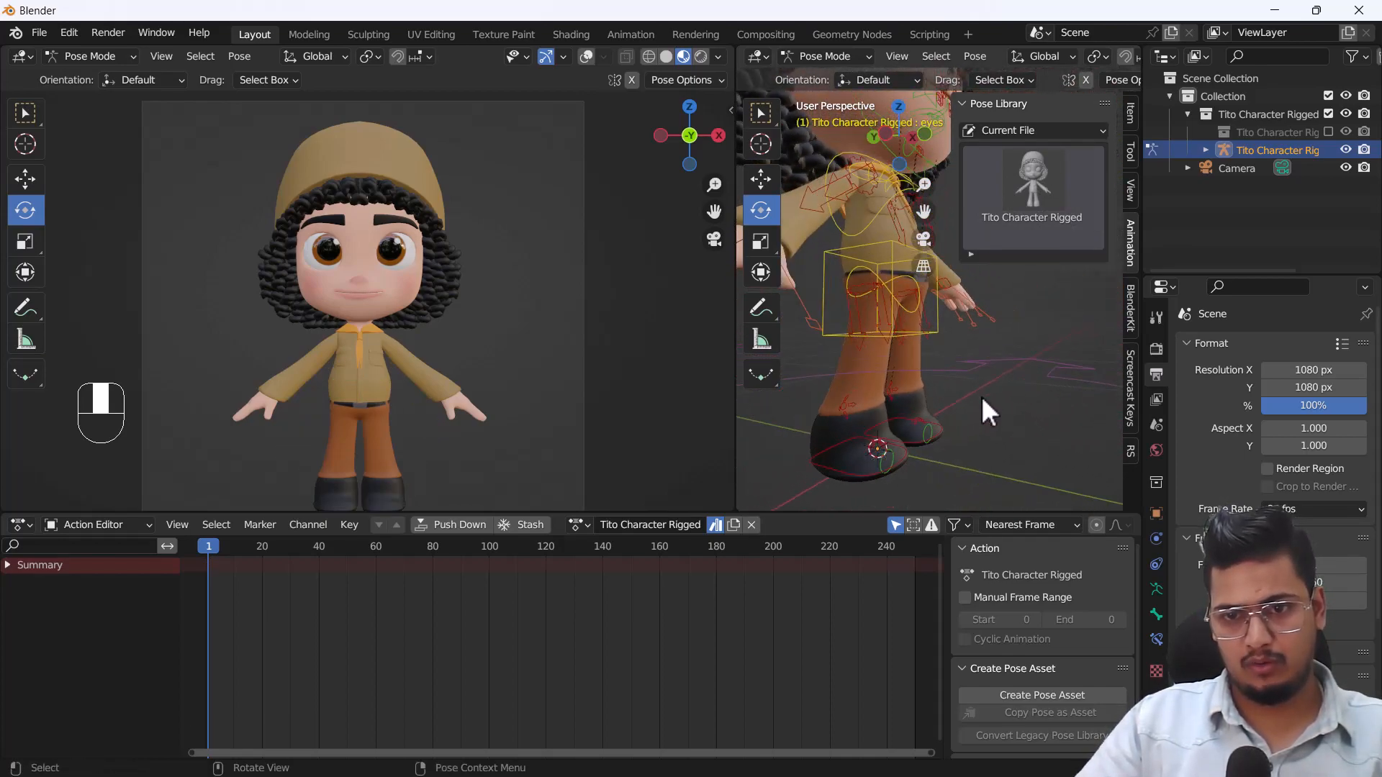
left_click(856, 475)
key("g")
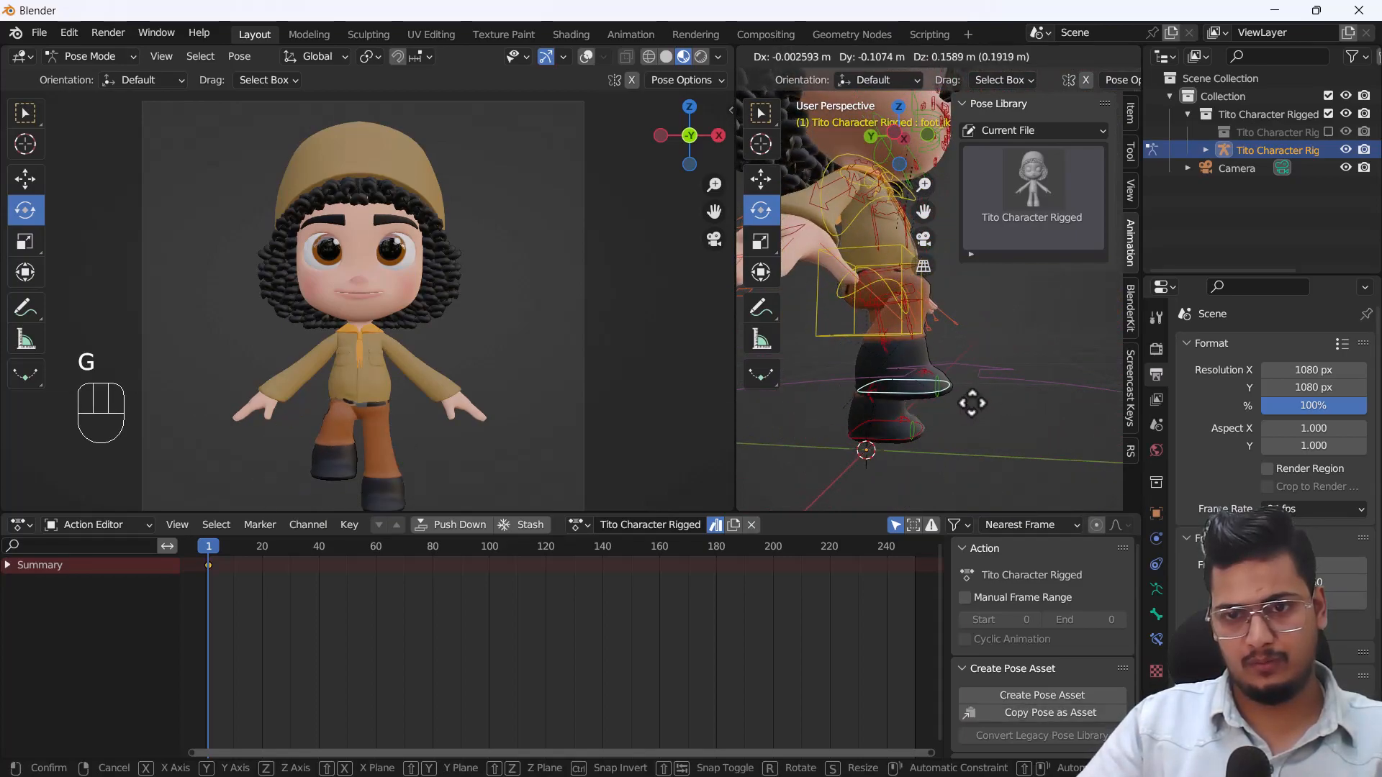
left_click(980, 427)
middle_click_drag(995, 370, 943, 386)
scroll(990, 353, "down", 2)
scroll(943, 385, "up", 2)
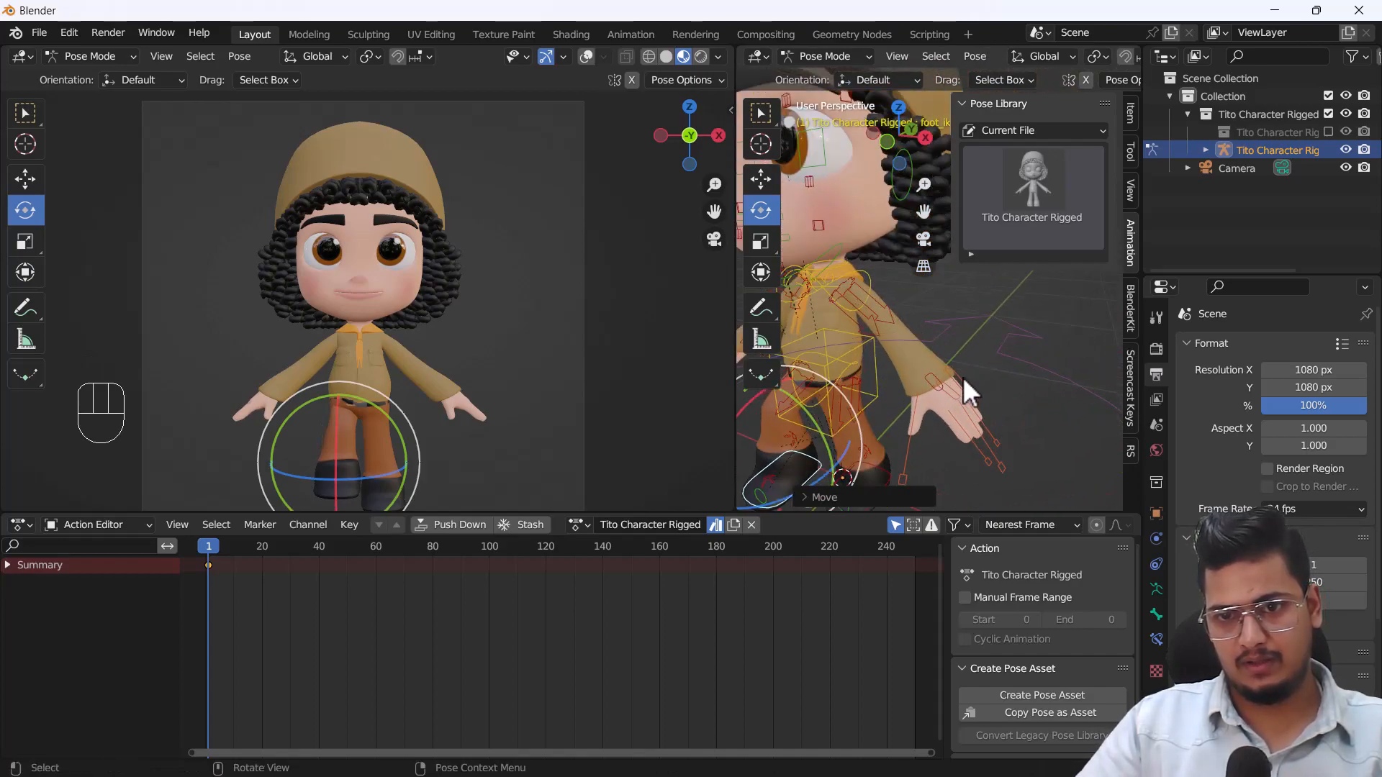
left_click(963, 382)
key("g")
right_click(1038, 409)
Trackball-rotate the character's left hand IK control and move it in beside the waist so the elbow bends.
scroll(940, 442, "up", 2)
middle_click_drag(940, 441, 976, 352, "shift")
scroll(933, 359, "up", 2)
left_click(938, 315)
key("r")
key("r")
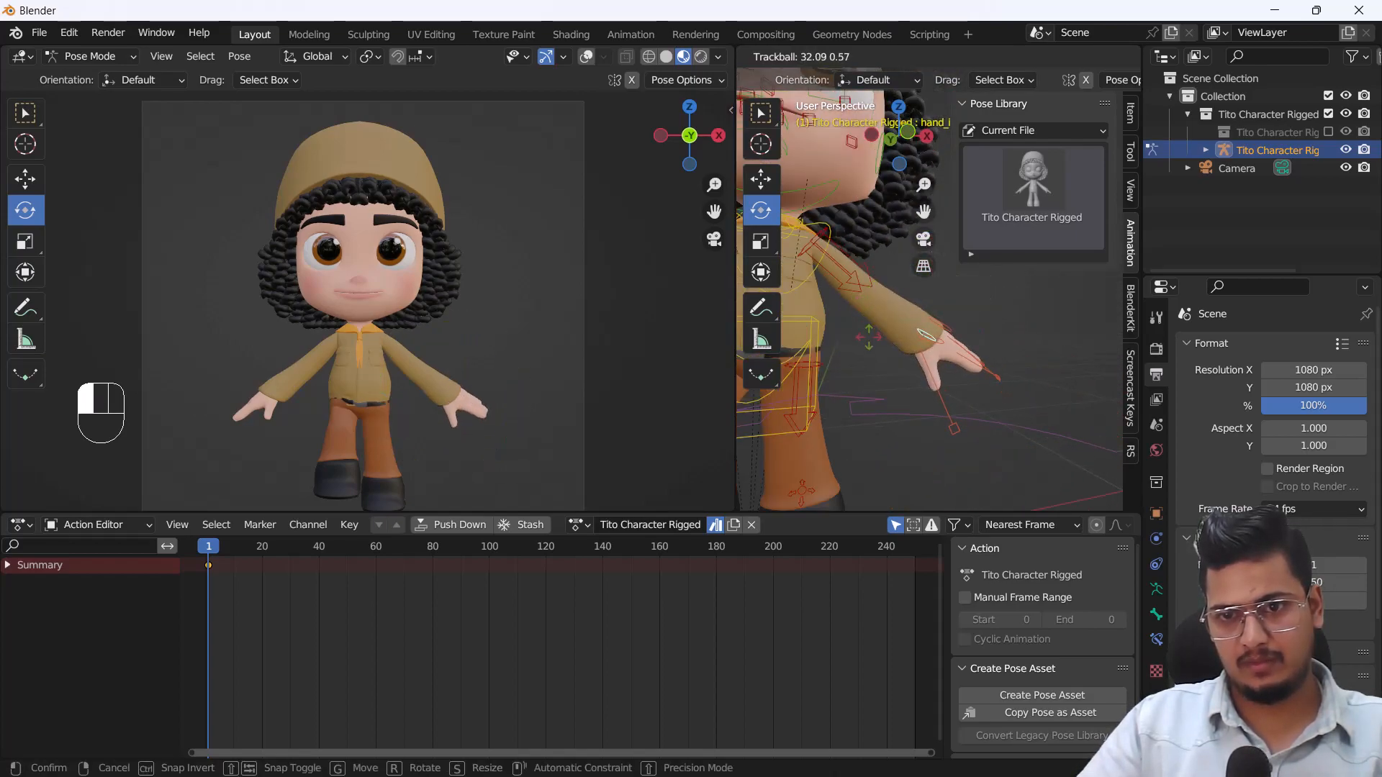
key("g")
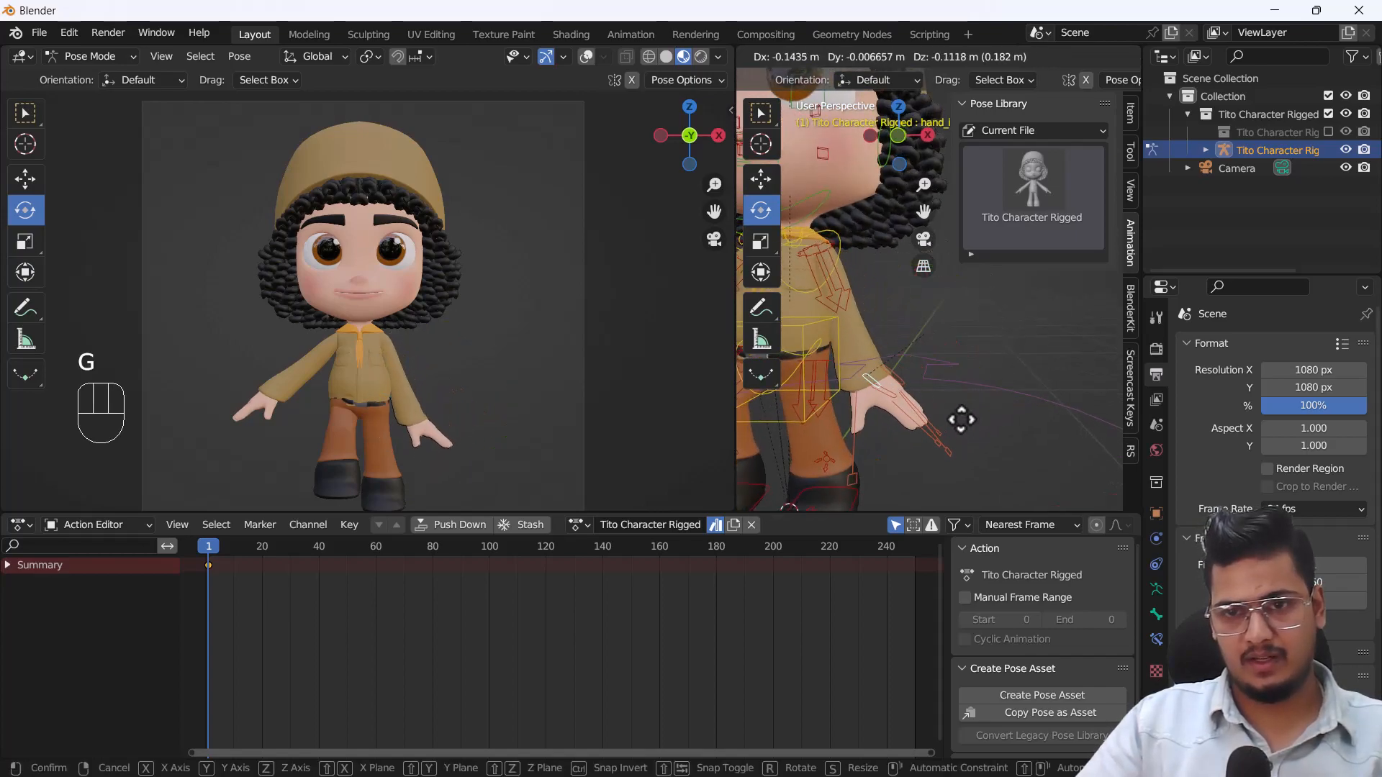
left_click(960, 350)
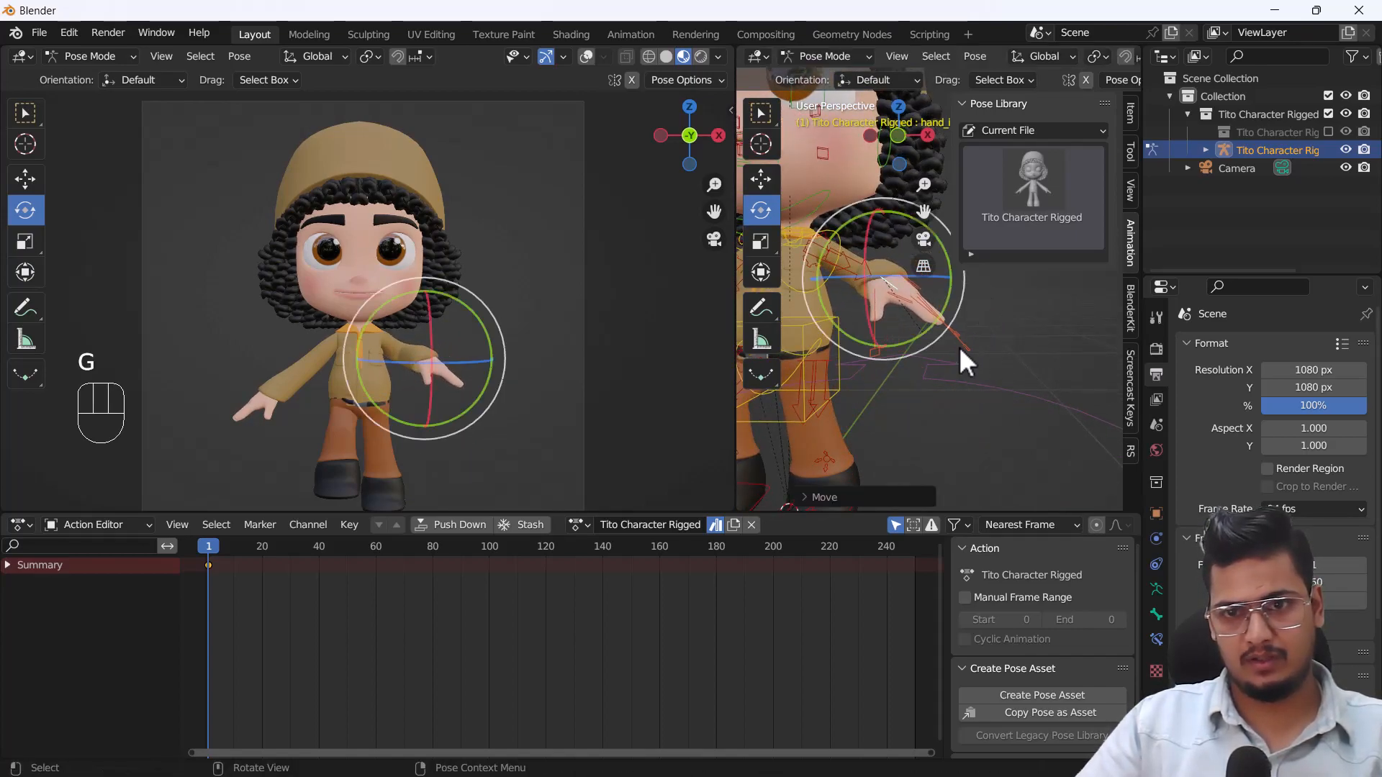
key("g")
left_click(916, 364)
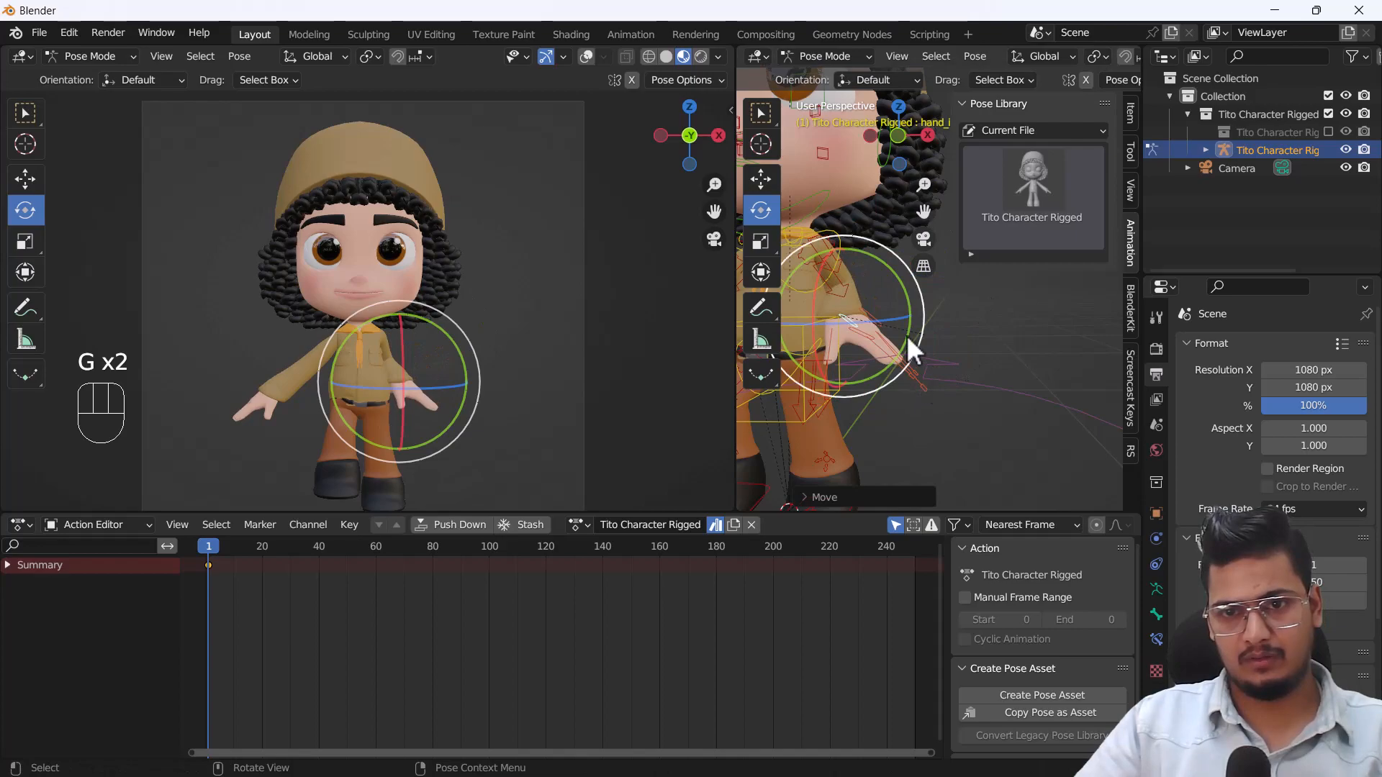
Turn the left hand downward and adjust its position so it rests on the hip.
left_click_drag(896, 278, 916, 346)
middle_click_drag(917, 347, 908, 407, "shift")
key("g")
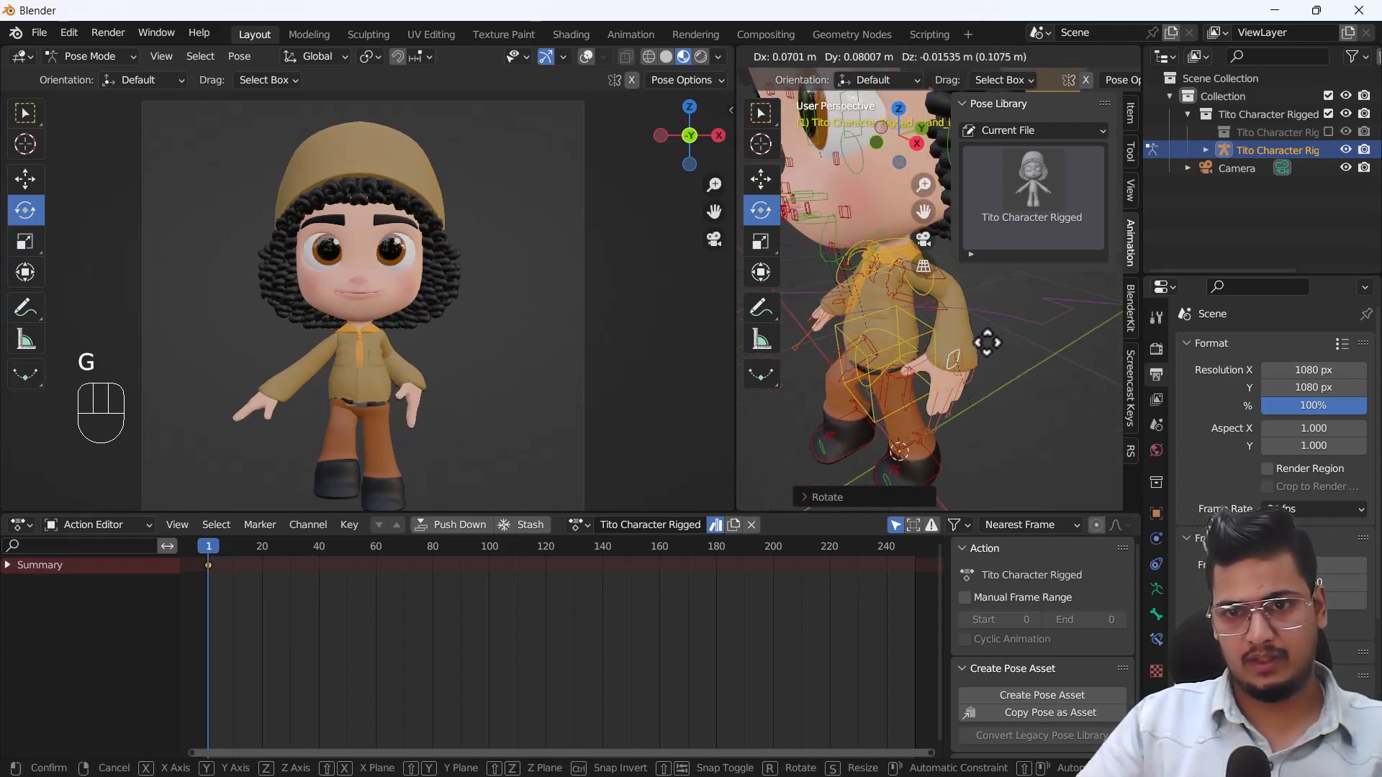
left_click(983, 355)
left_click_drag(984, 356, 991, 349)
middle_click_drag(889, 398, 1020, 383)
middle_click_drag(1006, 389, 1025, 354, "shift")
Select the character's right hand IK control and move it up beside the head.
left_click(847, 376)
mouse_move(850, 377)
middle_mouse_down()
mouse_move(977, 372)
mouse_move(840, 376)
middle_mouse_up()
left_click(898, 361)
scroll(922, 386, "down", 6)
middle_click_drag(921, 385, 959, 376)
key("g")
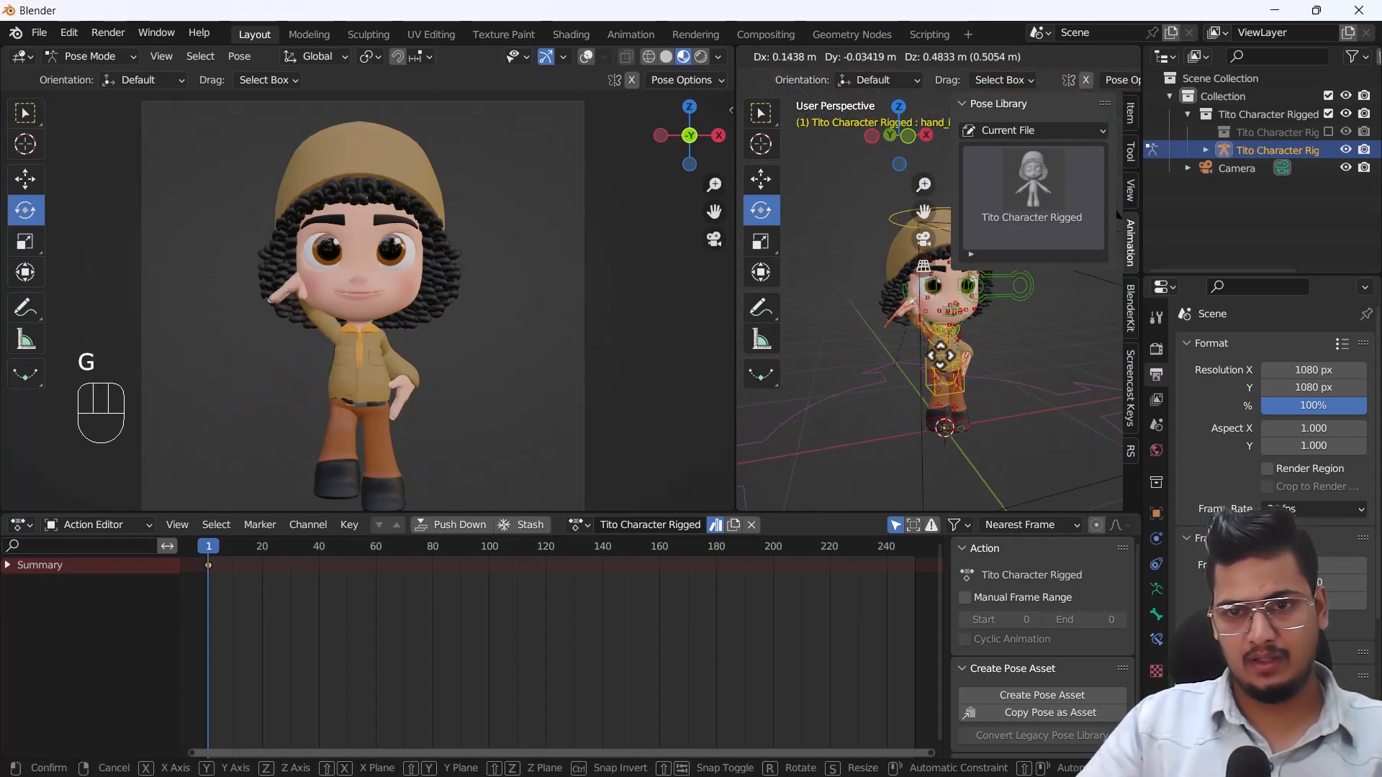
left_click(916, 384)
Rotate the raised right hand about individual axes so its fingers point upward.
middle_click_drag(904, 347, 964, 397)
left_click_drag(916, 291, 908, 283)
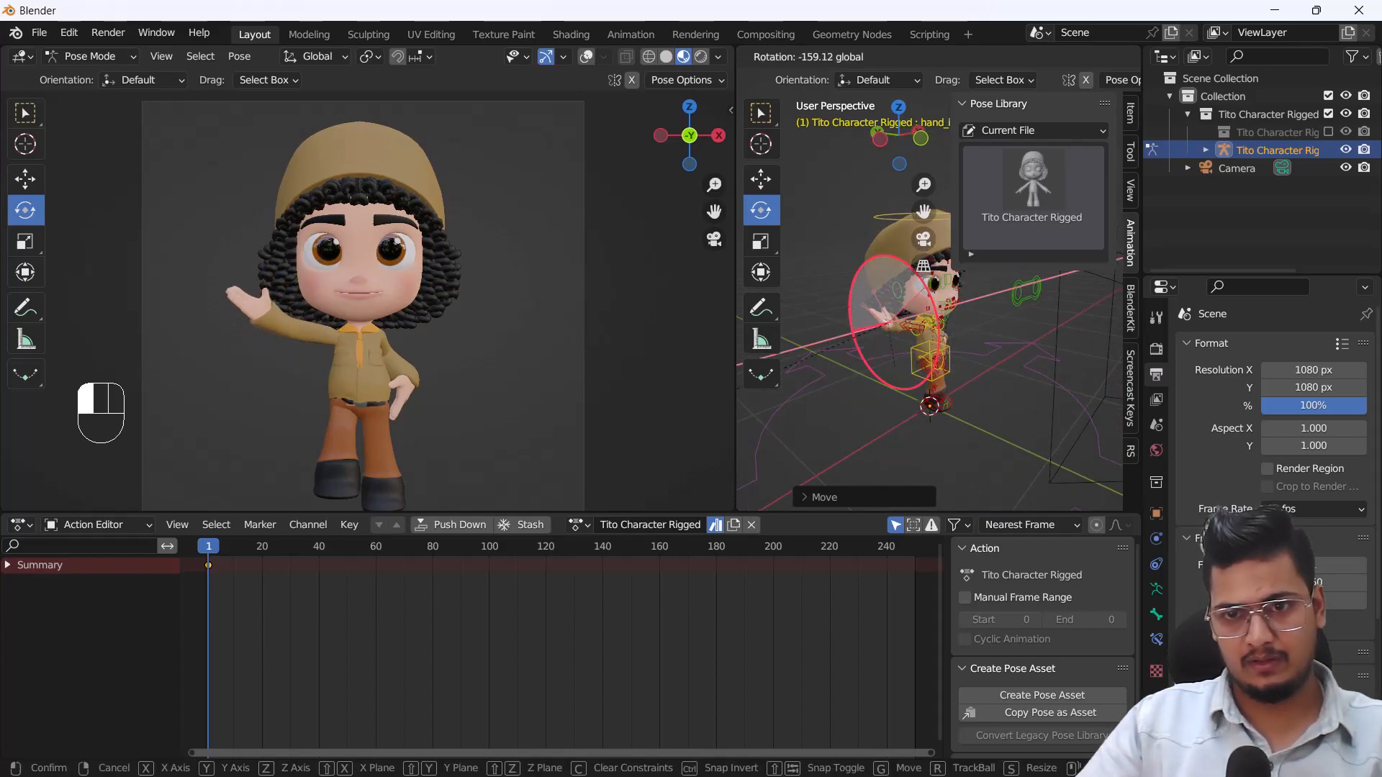
left_click(1021, 333)
middle_click_drag(1021, 334, 898, 313)
left_click_drag(868, 259, 931, 308)
middle_click_drag(930, 308, 915, 363)
scroll(889, 353, "up", 3)
scroll(919, 360, "up", 3)
Trackball-rotate the raised right hand so it tilts outward in a waving gesture.
key("r")
key("r")
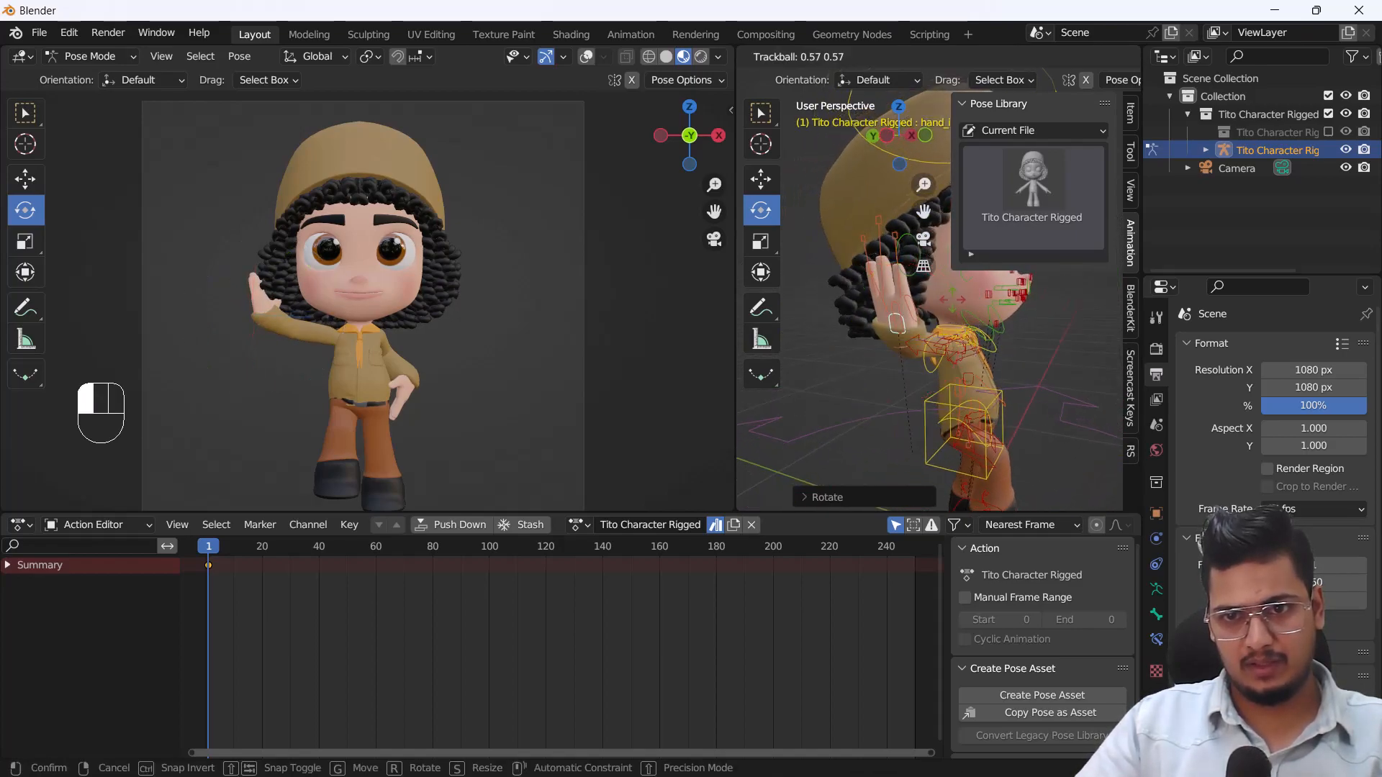
left_click_drag(952, 319, 966, 331)
scroll(983, 380, "down", 1)
middle_click_drag(984, 379, 890, 388)
middle_click_drag(890, 389, 835, 386, "shift")
scroll(834, 386, "down", 3)
mouse_move(933, 395)
middle_mouse_down()
mouse_move(864, 414)
mouse_move(921, 380)
middle_mouse_up()
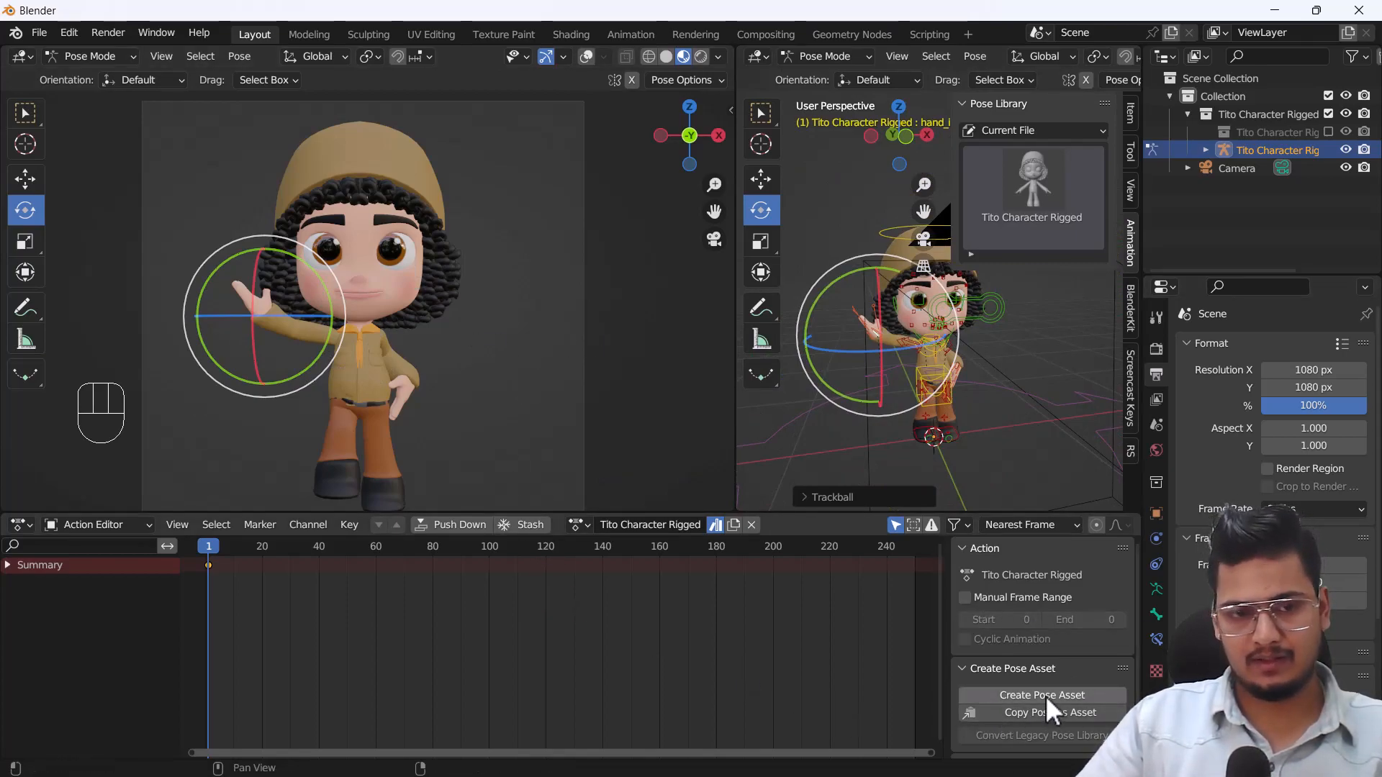
Create a pose asset of the waving pose from all bones, then apply the default and waving poses in turn.
key("a")
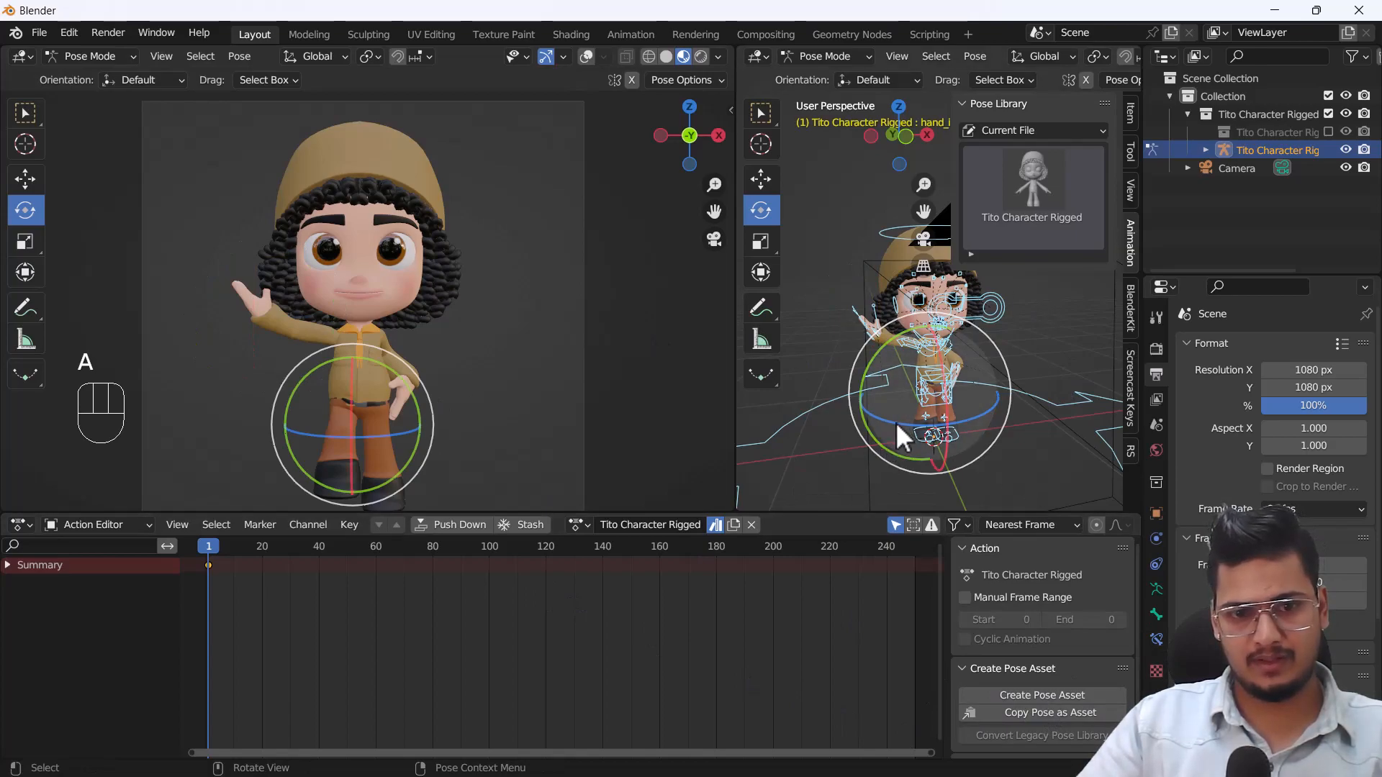
left_click(1040, 695)
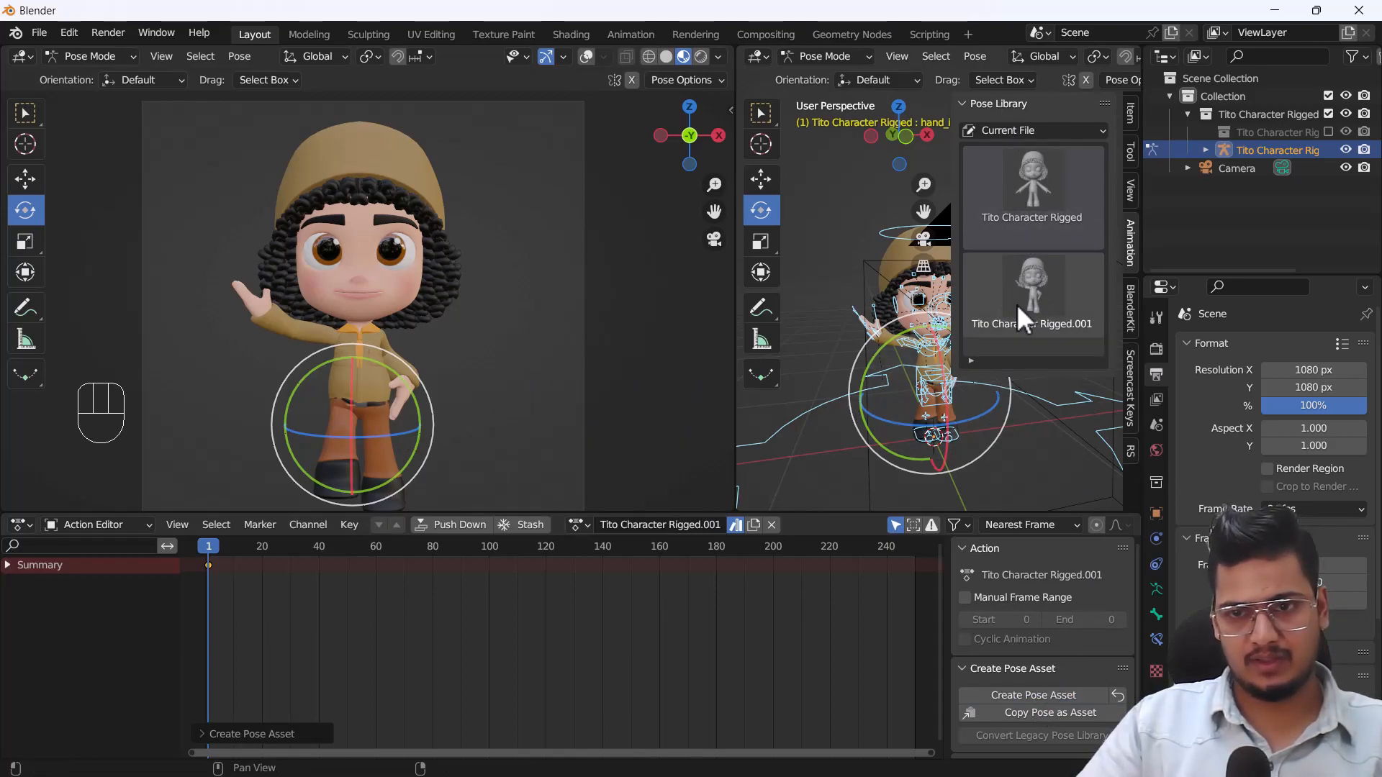
double_click(1037, 197)
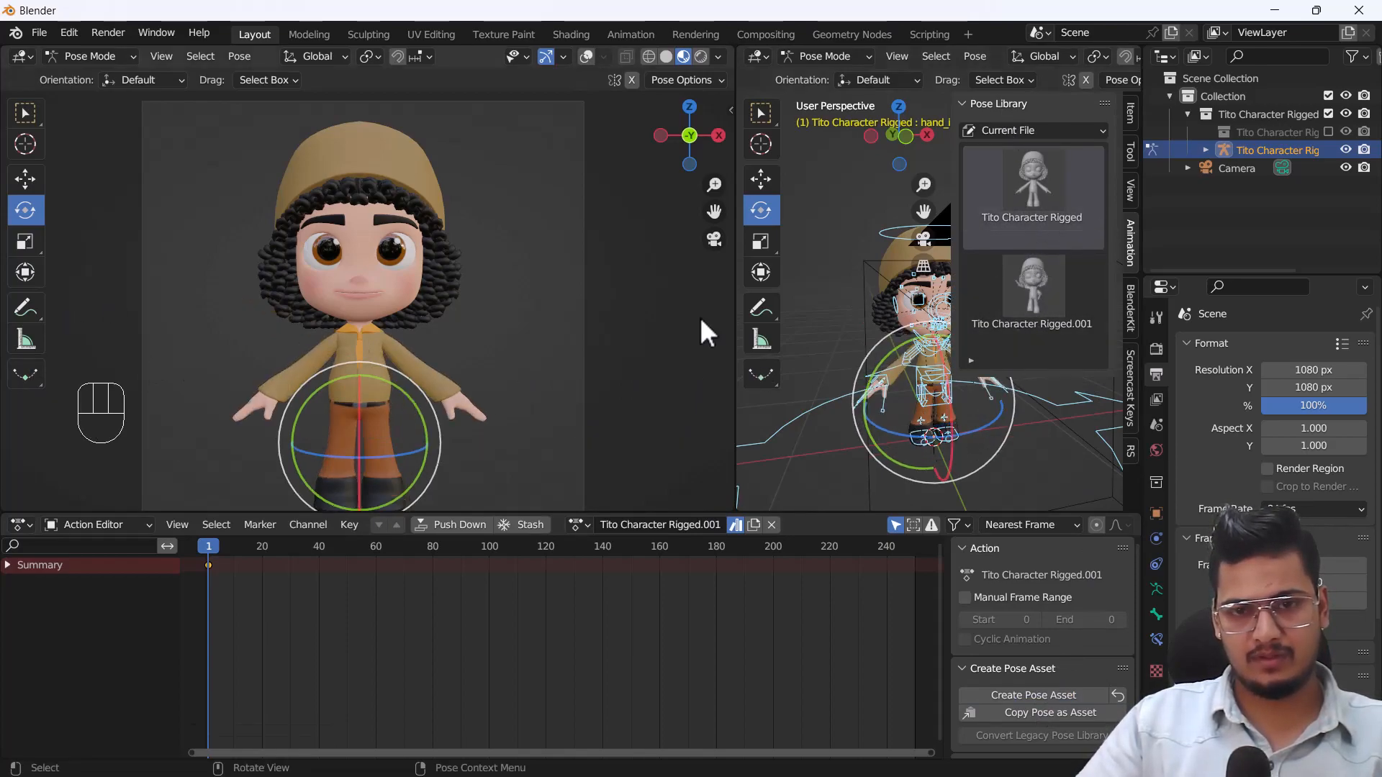
double_click(1033, 293)
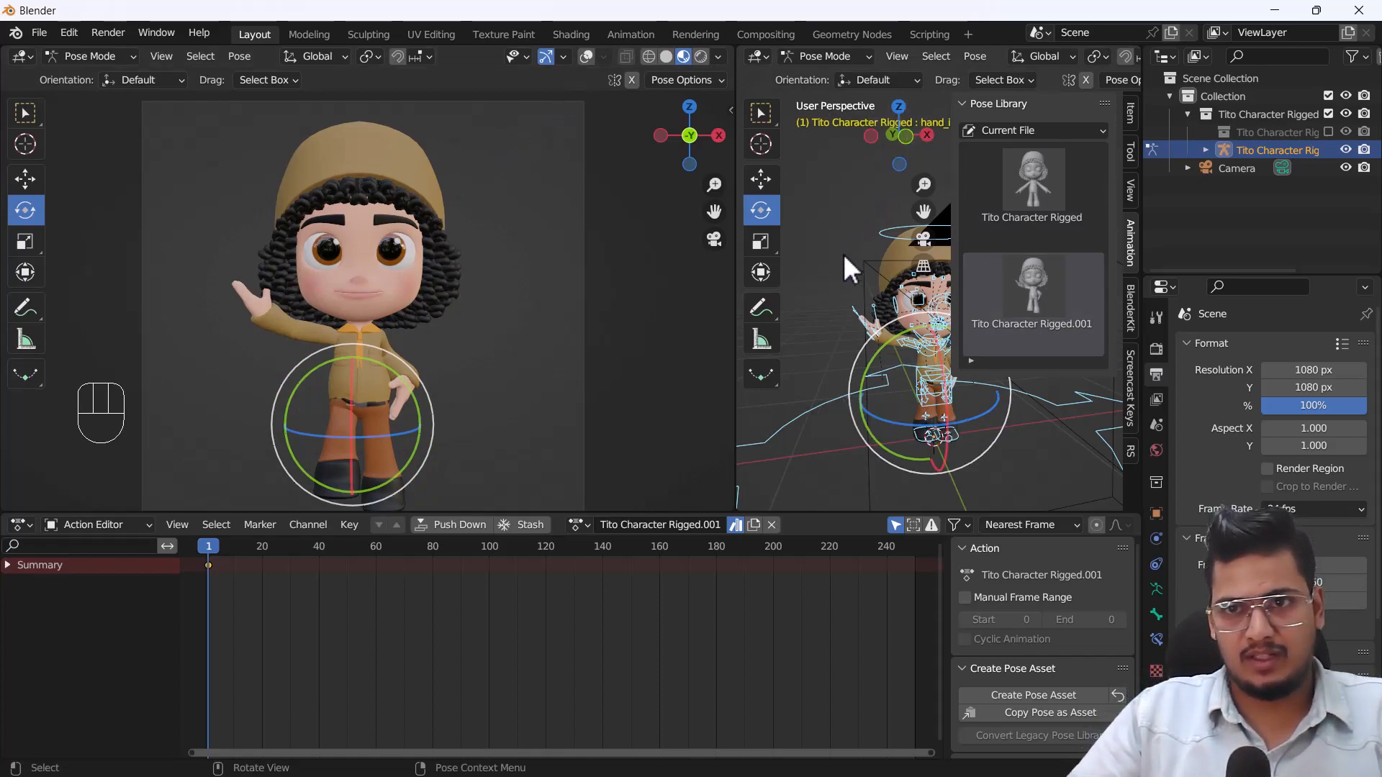
Select the rig's torso control and rotate it so the upper body and head turn and lean to the side.
middle_click_drag(858, 358, 875, 423, "shift")
scroll(876, 422, "down", 2)
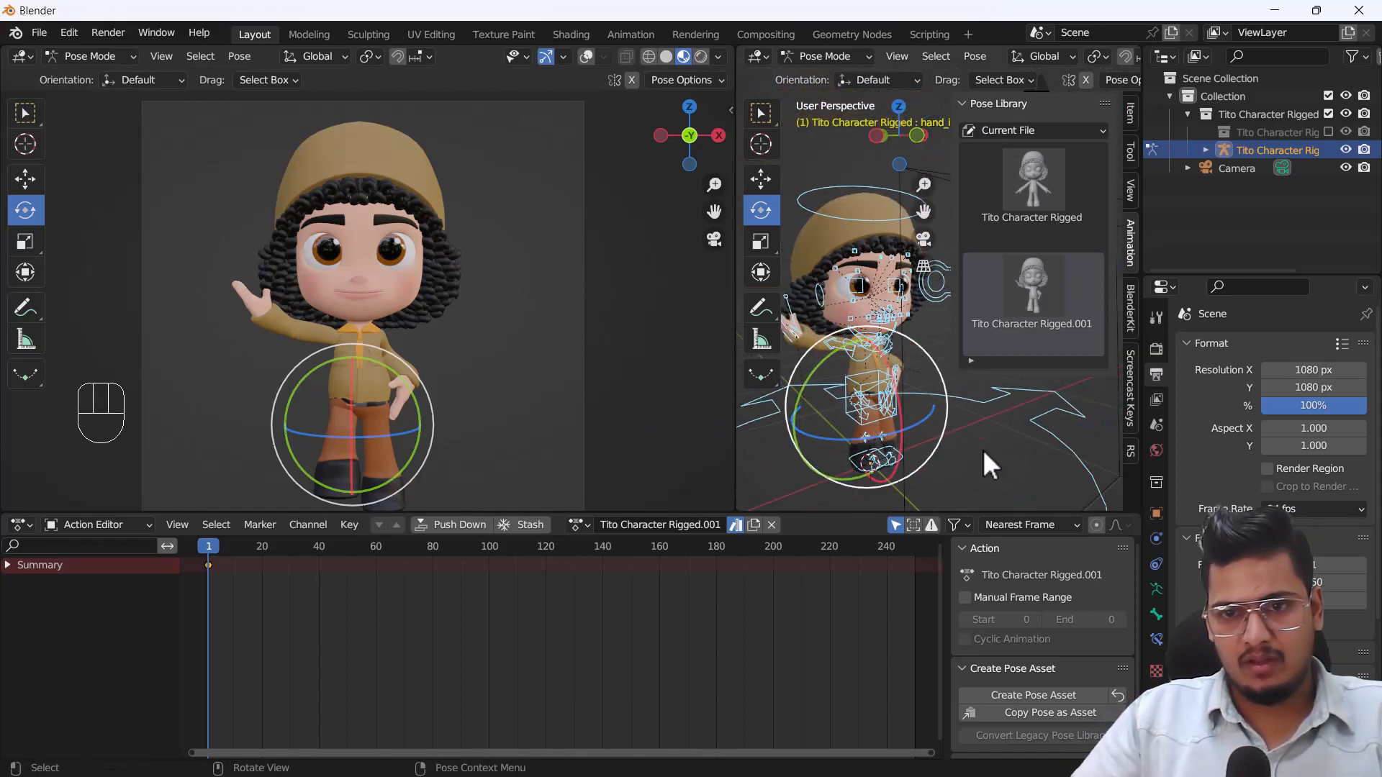
left_click(967, 444)
scroll(880, 393, "up", 2)
left_click(828, 395)
mouse_move(909, 366)
left_mouse_down()
mouse_move(915, 408)
mouse_move(913, 375)
left_mouse_up()
middle_click_drag(917, 413, 884, 404, "shift")
left_click_drag(883, 405, 904, 386)
Move the right foot's IK control down toward the floor under the turned body.
middle_click_drag(874, 433, 863, 354, "shift")
left_click(846, 405)
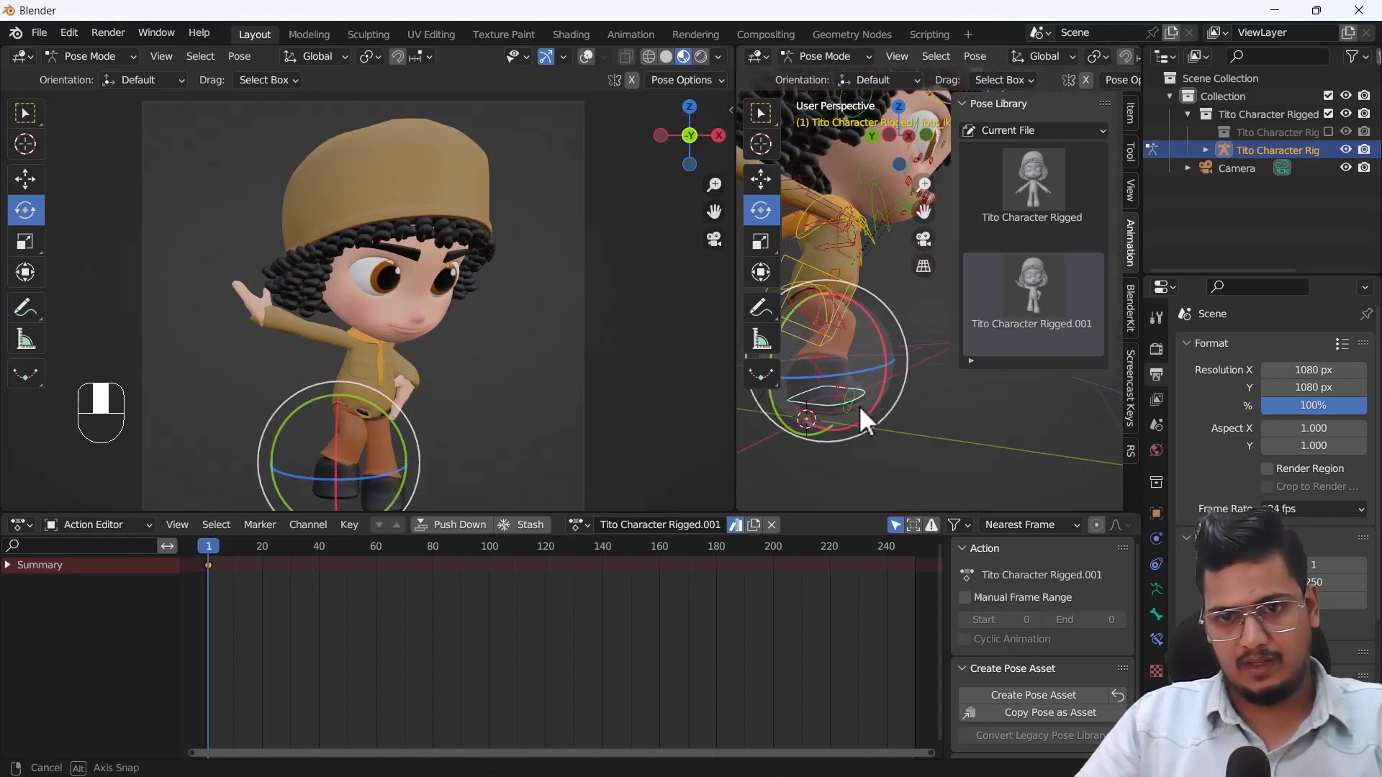
key("g")
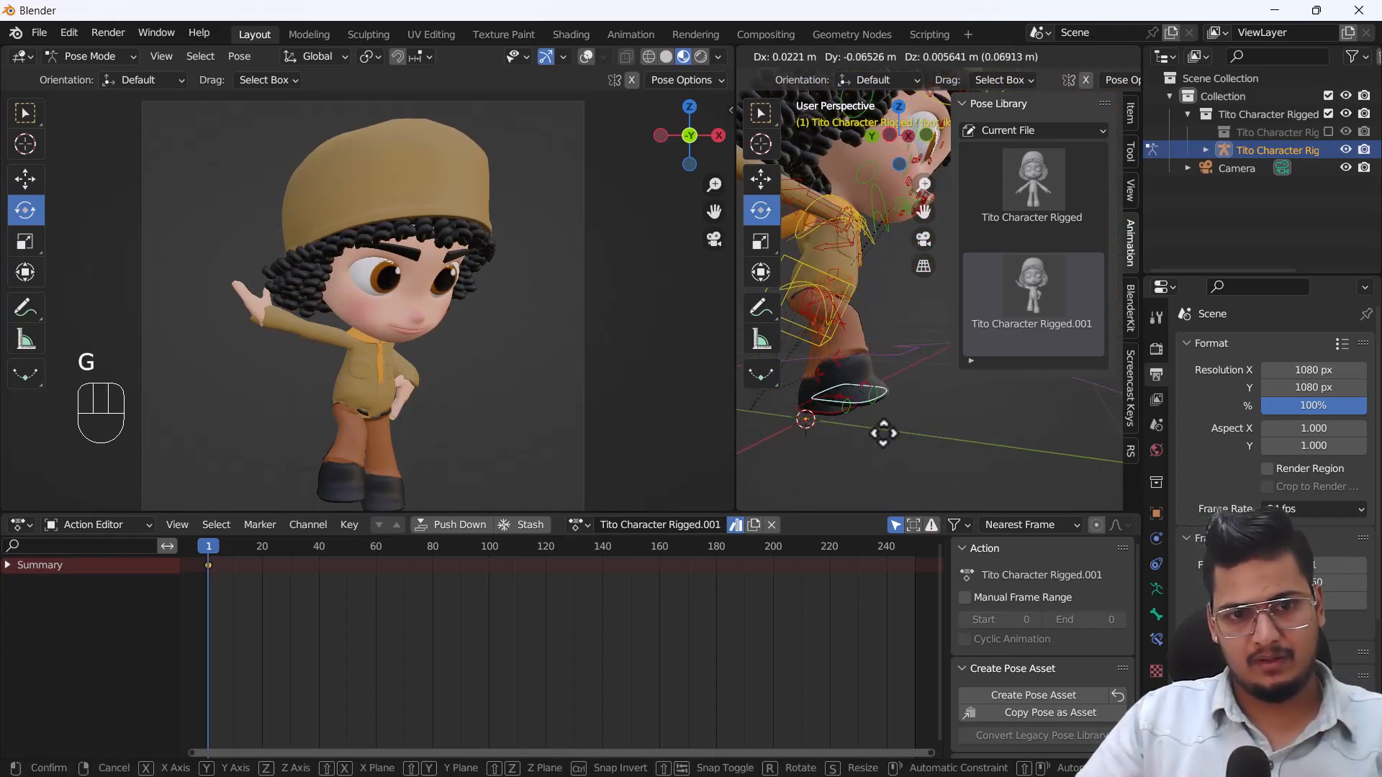
left_click(842, 421)
Select the outstretched right hand's IK control and rotate it so the fingers point downward.
middle_click_drag(839, 414, 926, 349, "shift")
left_click(886, 338)
mouse_move(925, 349)
middle_mouse_down("shift")
mouse_move(877, 326)
mouse_move(908, 341)
middle_mouse_up("shift")
scroll(878, 326, "up", 3)
left_click(838, 293)
left_click_drag(869, 275, 877, 376)
middle_click_drag(878, 377, 850, 381, "shift")
scroll(874, 402, "down", 1)
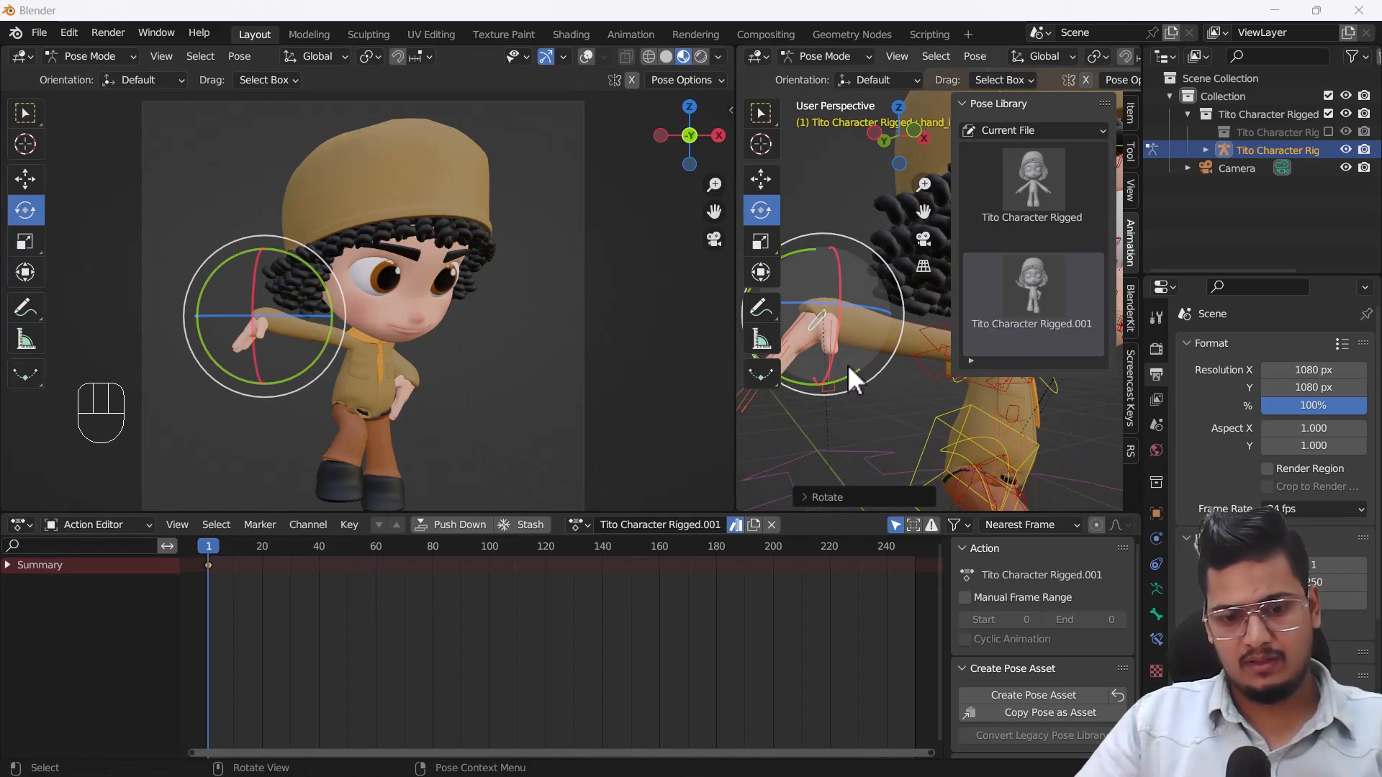
Move the right hand's IK control down beside the hip so the arm hangs next to the body.
right_click(881, 382)
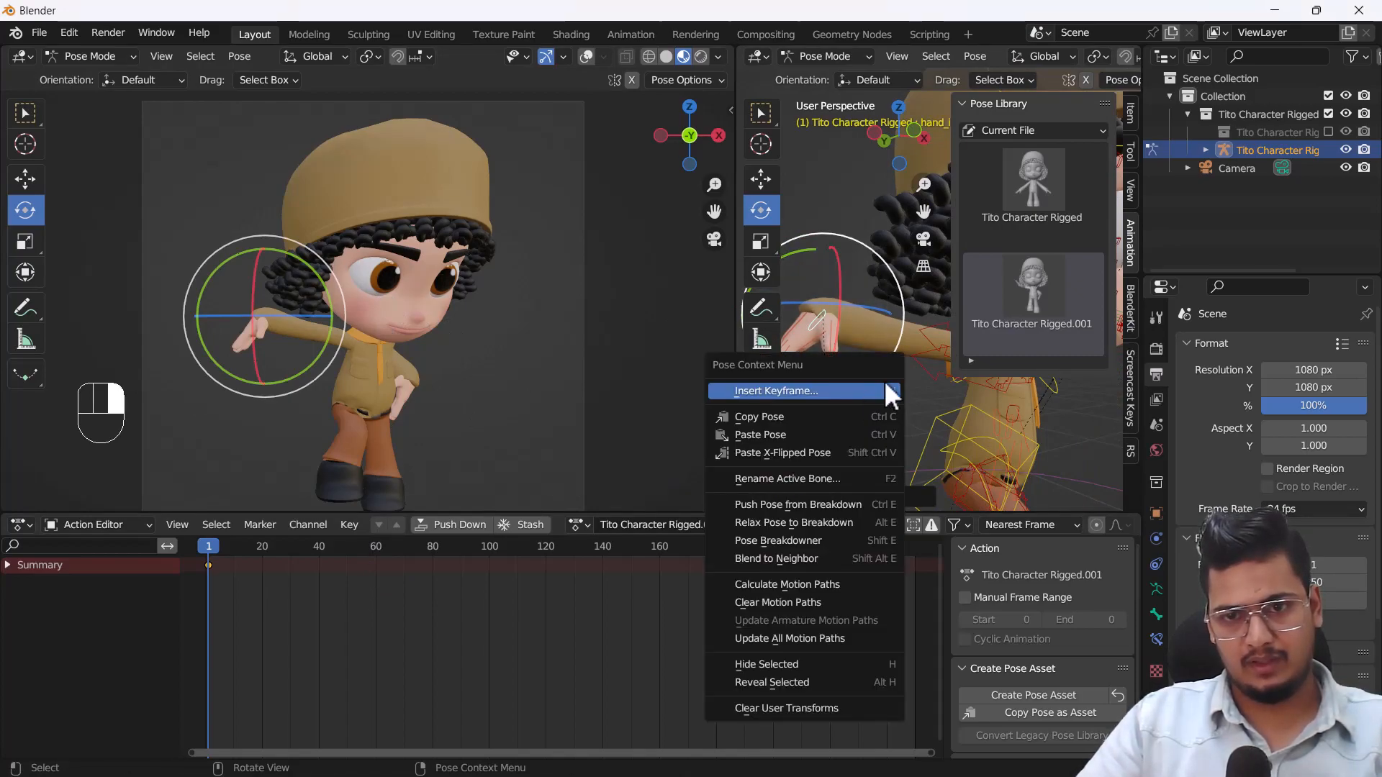
left_click(866, 228)
mouse_move(837, 337)
middle_mouse_down("shift")
mouse_move(880, 349)
mouse_move(892, 391)
mouse_move(820, 321)
mouse_move(860, 345)
middle_mouse_up("shift")
scroll(843, 344, "up", 2)
left_click(828, 344)
scroll(863, 345, "down", 2)
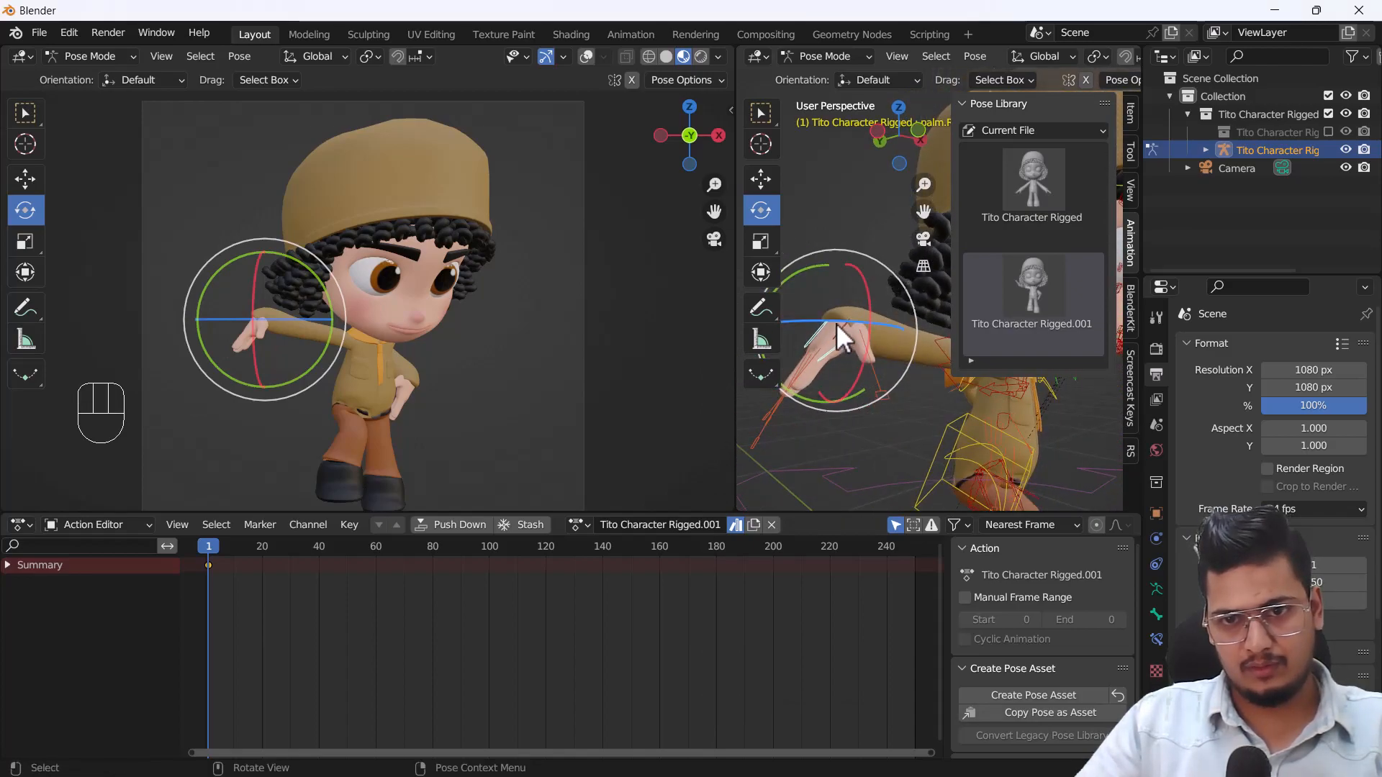
left_click(840, 327)
key("g")
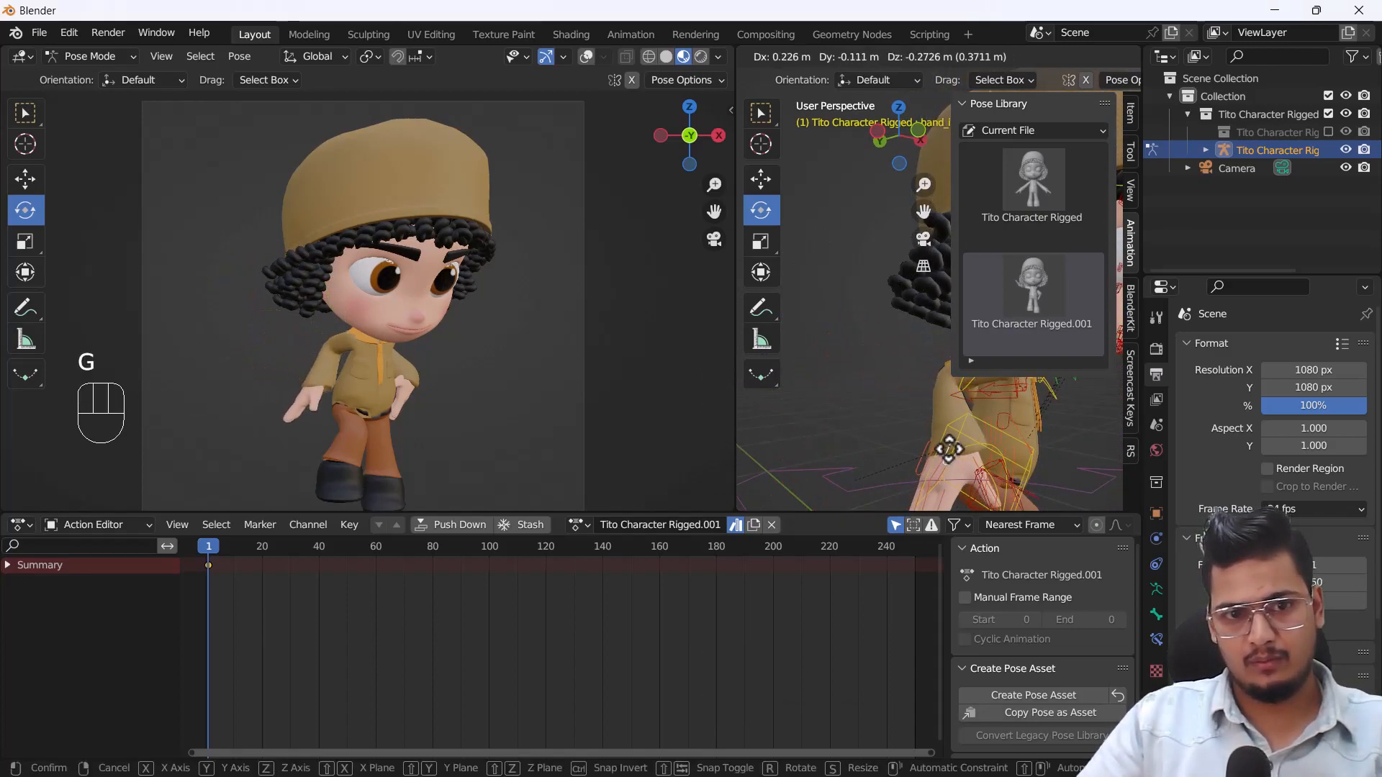
left_click(943, 436)
Create a pose asset of the turned pose from all bones and pick it in the Pose Library.
middle_click_drag(940, 434, 837, 345, "shift")
scroll(856, 357, "down", 3)
middle_click_drag(897, 381, 877, 366, "shift")
middle_click_drag(876, 367, 824, 371)
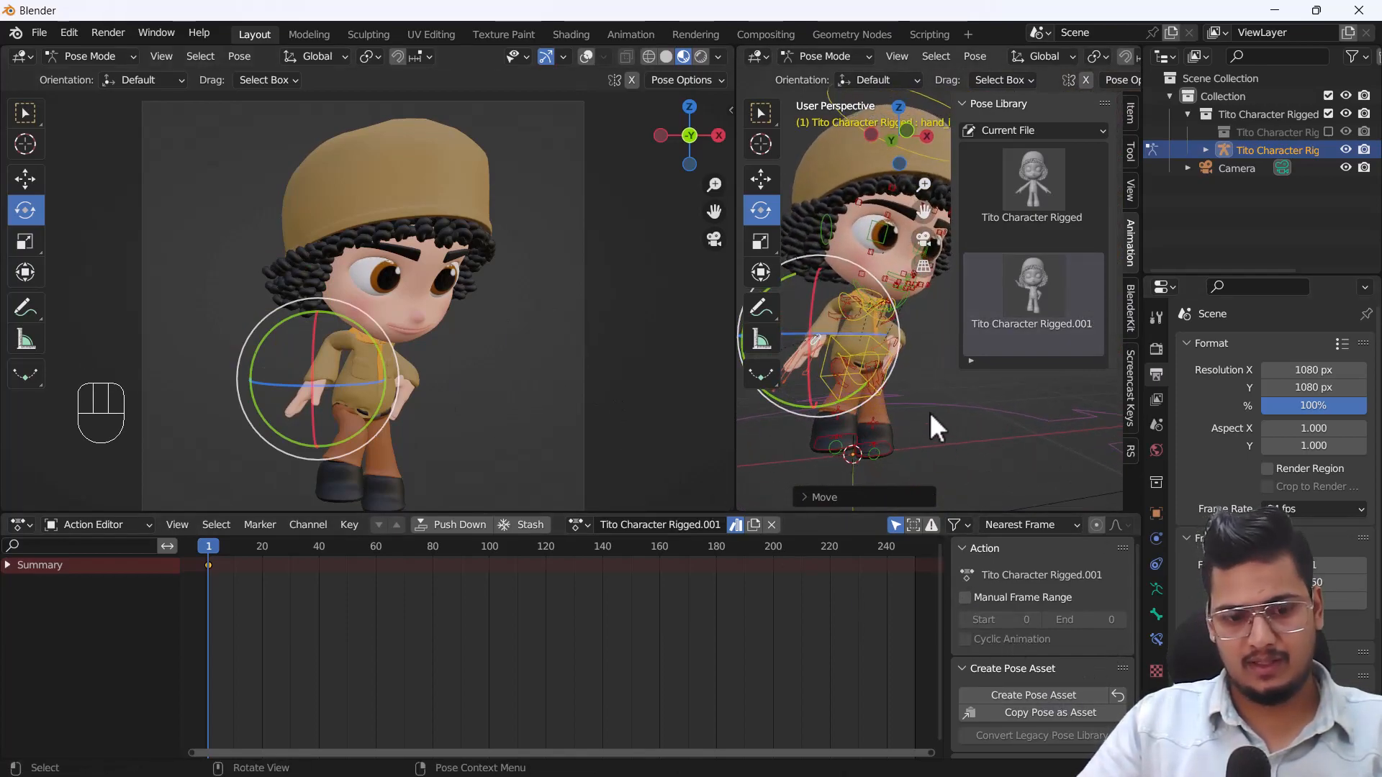
key("a")
left_click(1055, 695)
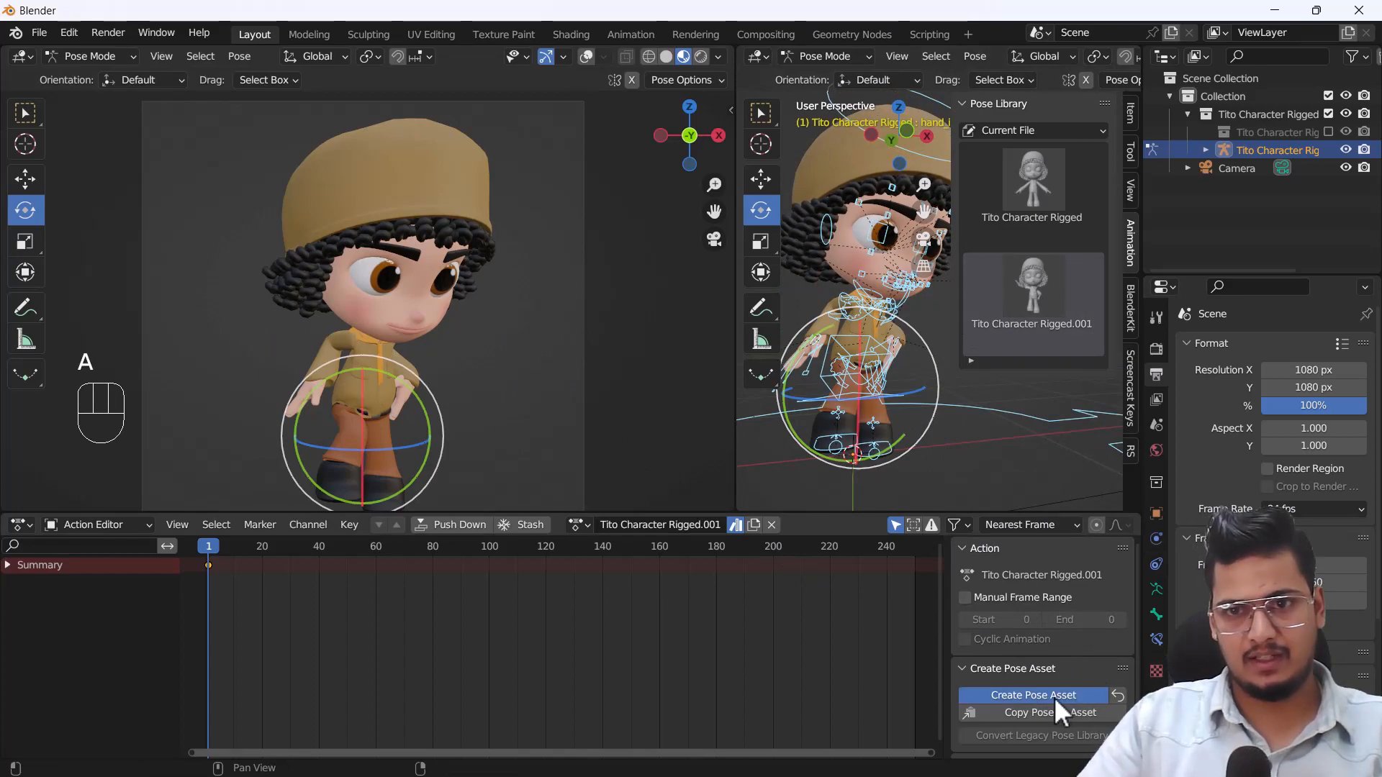
left_click(1029, 399)
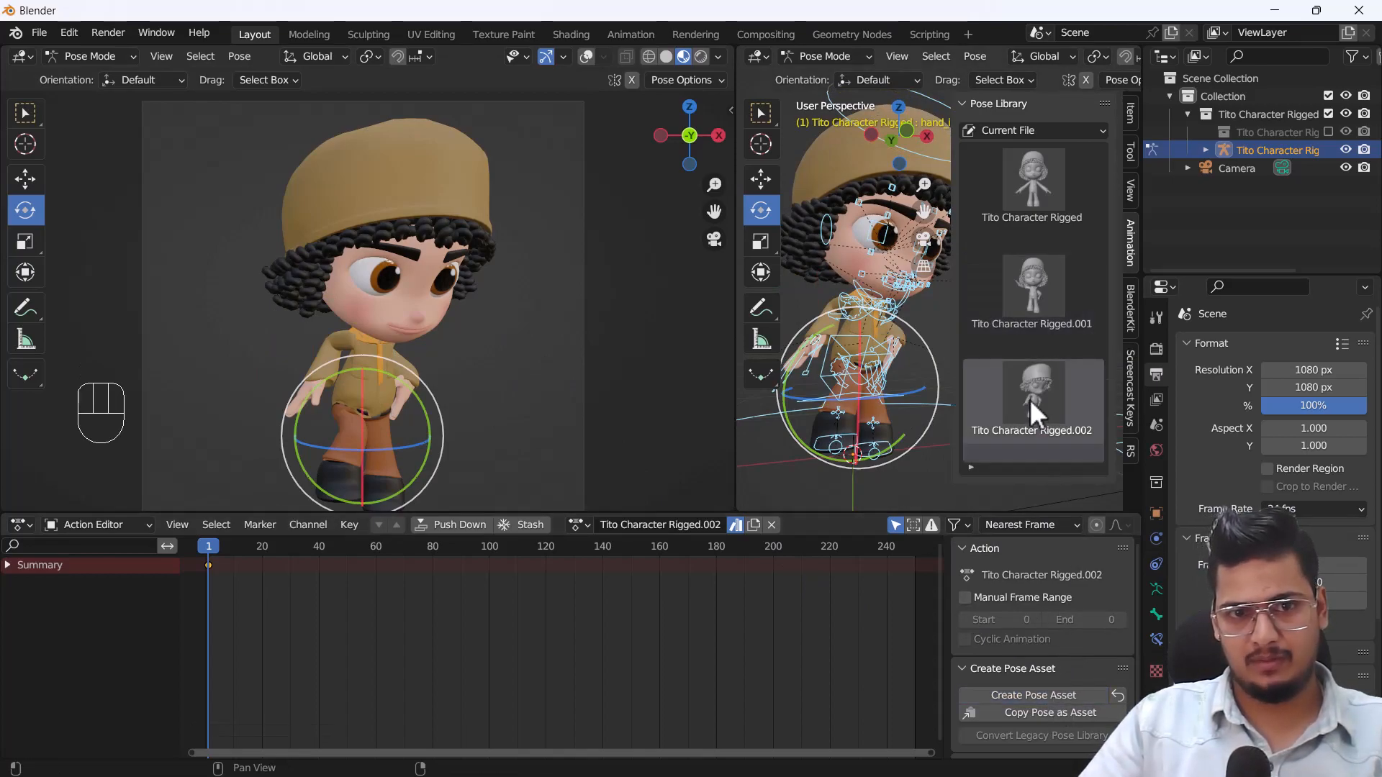
Apply the saved Tito Character Rigged.001 pose, return the character to the Tito Character Rigged base pose and select all bones.
double_click(1039, 291)
double_click(1043, 175)
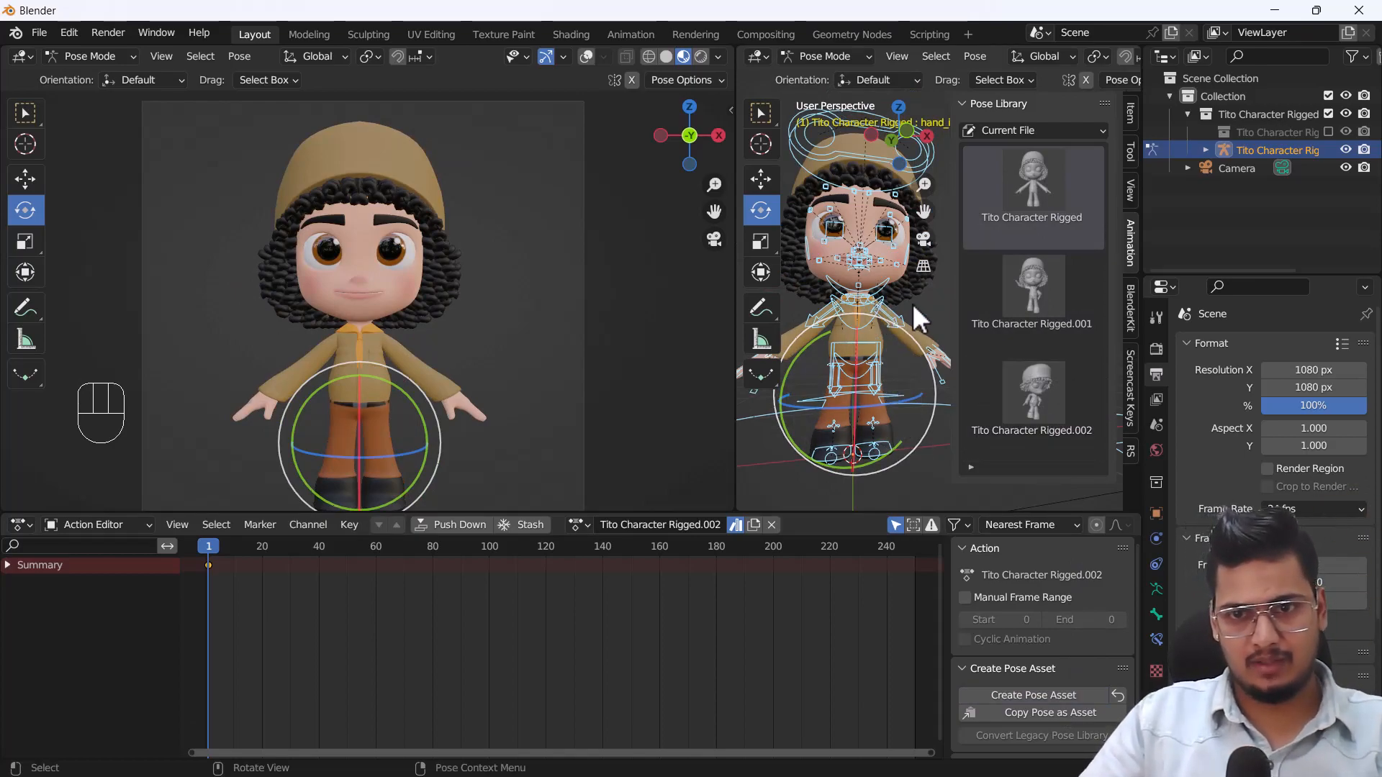
key("alt+a")
key("a")
middle_click_drag(875, 327, 838, 402, "shift")
scroll(807, 378, "up", 3)
Enlarge the working viewport and move the right mouth corner control up and outward by about 0.03 m.
left_click_drag(732, 328, 522, 319)
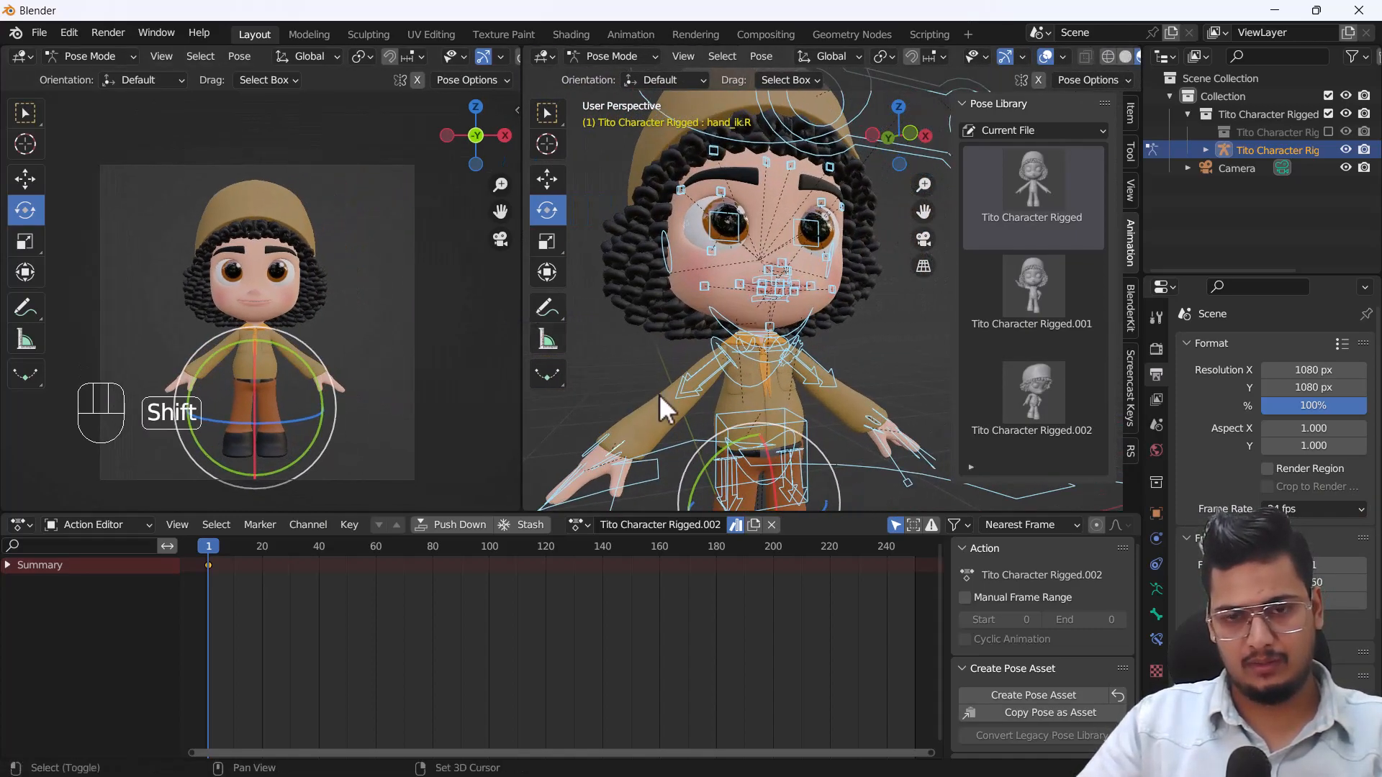
middle_click_drag(657, 388, 712, 351, "shift")
middle_click_drag(163, 290, 277, 325, "ctrl")
middle_click_drag(277, 325, 279, 336, "ctrl")
middle_click_drag(802, 243, 772, 281, "shift")
scroll(765, 258, "up", 5)
scroll(720, 252, "up", 3)
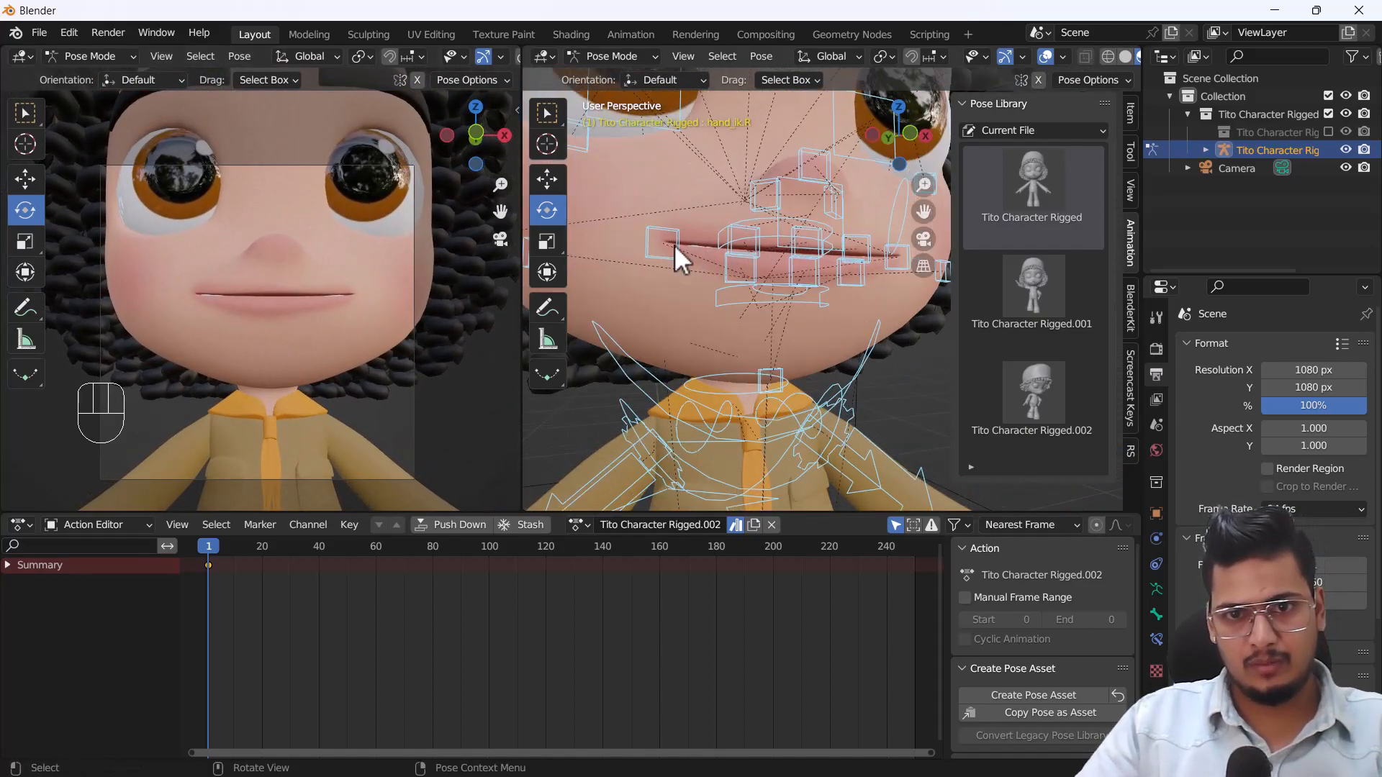
left_click(684, 250)
key("g")
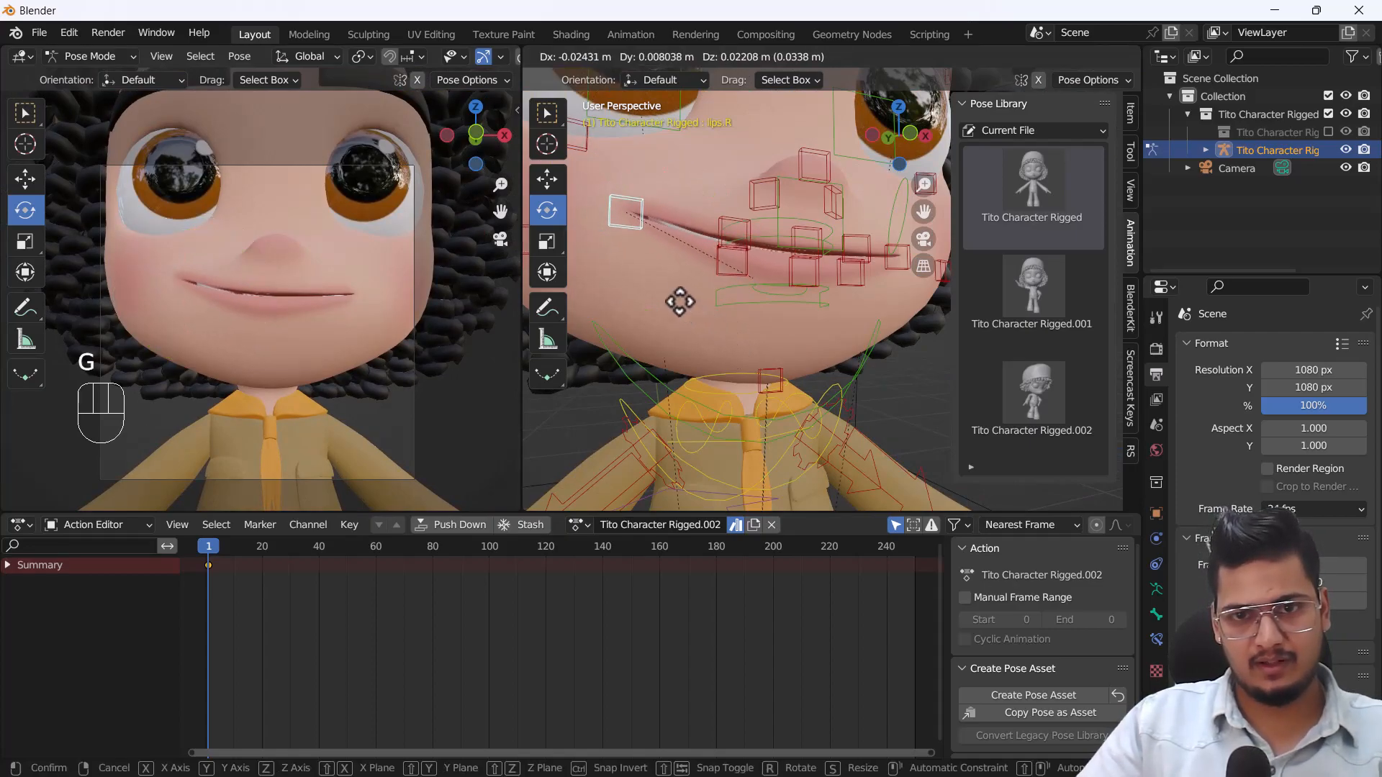
left_click(676, 298)
Move the left mouth corner control up and outward by about 0.04 m to mirror the smile.
middle_click_drag(699, 310, 684, 312, "shift")
middle_click_drag(764, 308, 721, 315)
left_click(823, 313)
key("g")
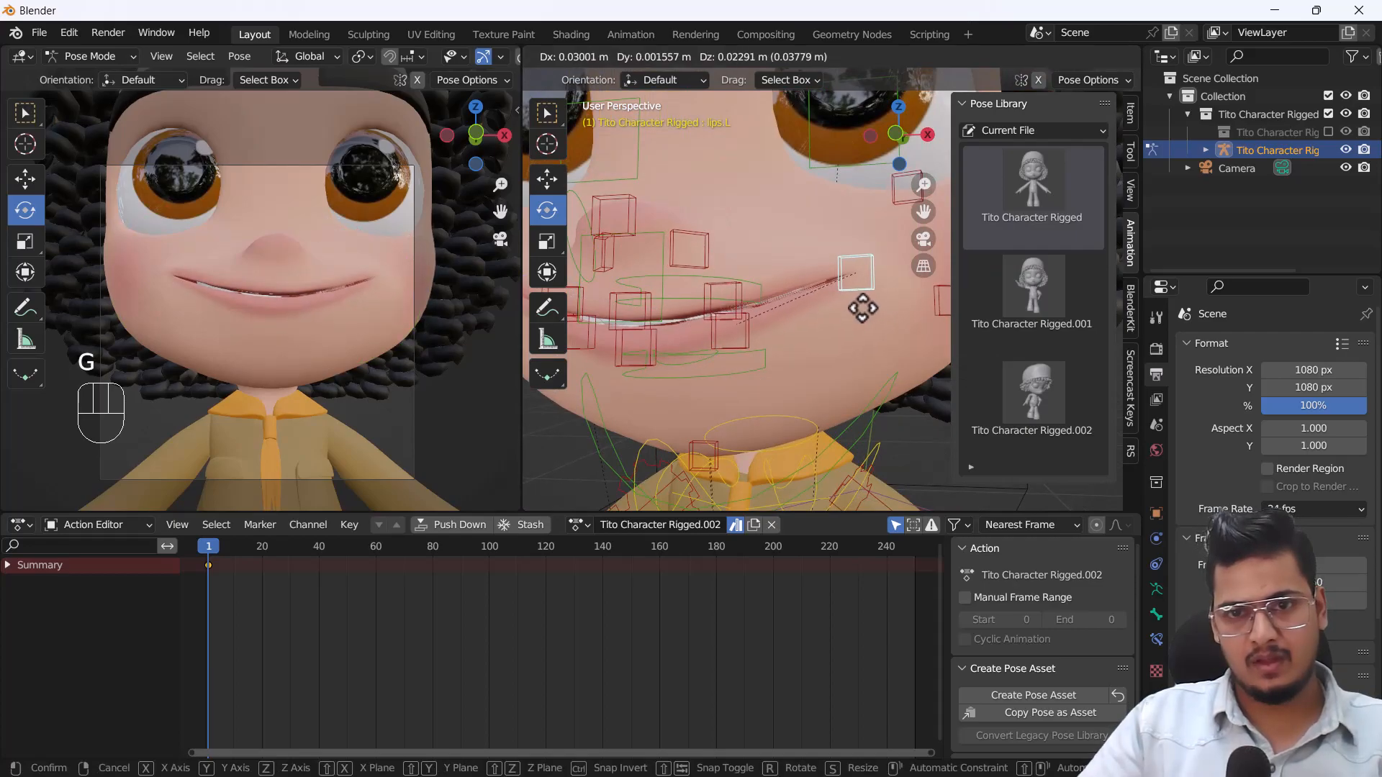
left_click(868, 309)
middle_click_drag(651, 329, 673, 375)
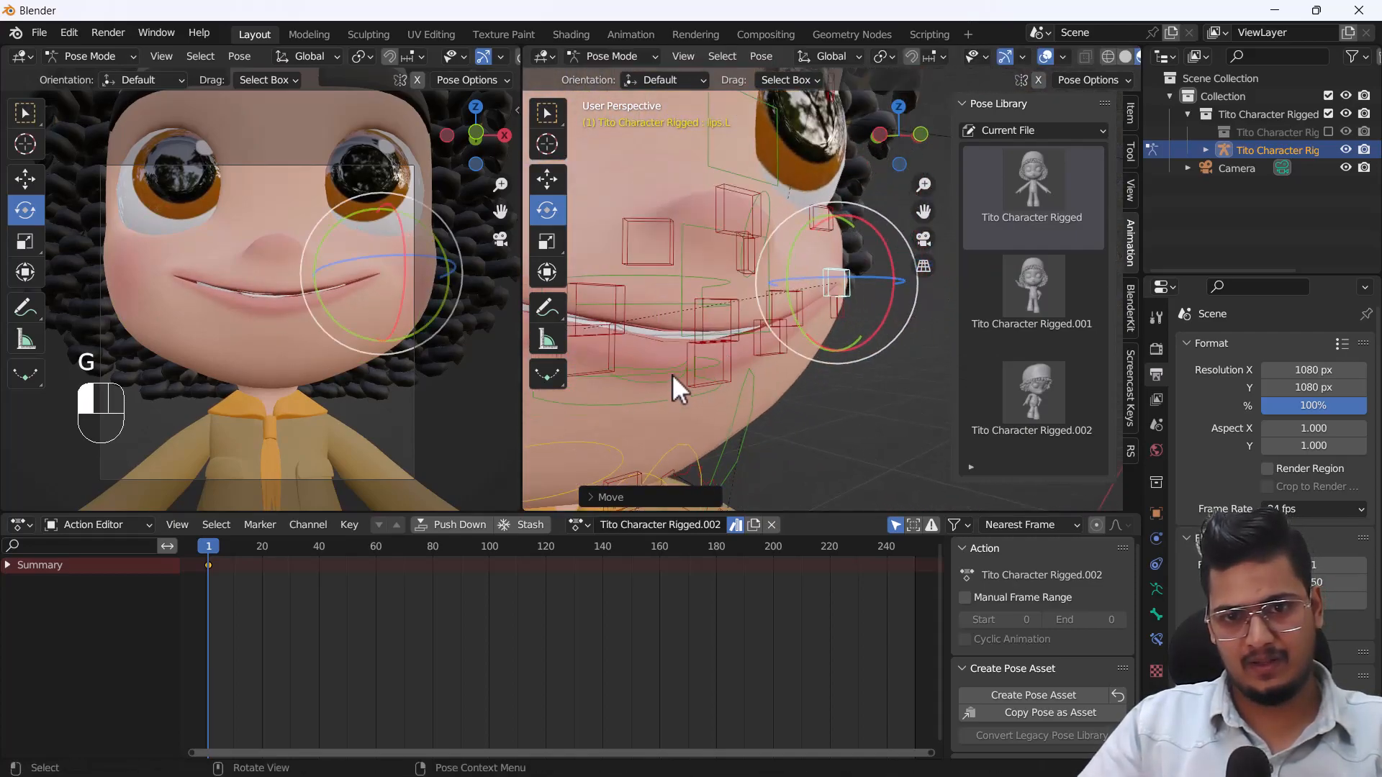
left_click(705, 388)
key("g")
right_click(714, 386)
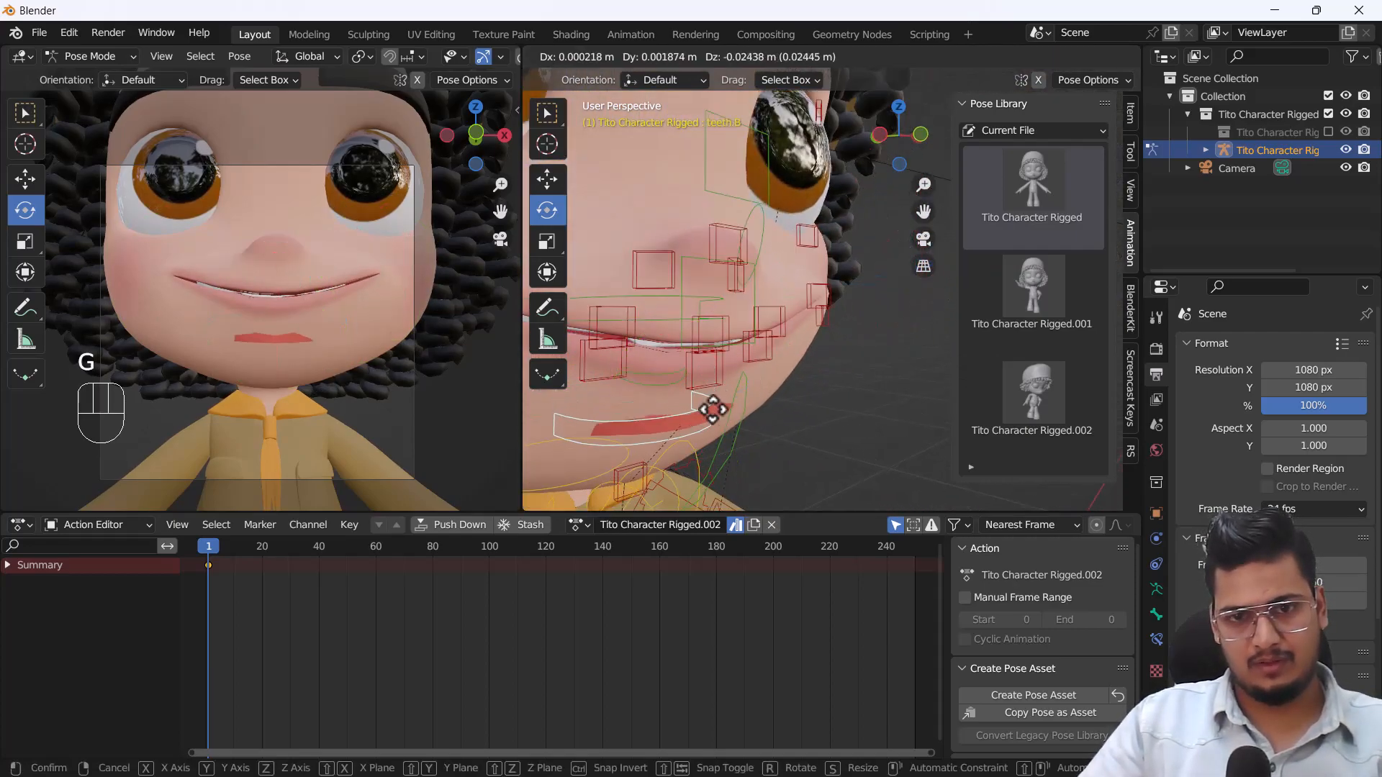
Select the middle and right lower lip controls together and move them down about 0.008 m to open the mouth.
left_click(696, 380)
left_click(696, 354)
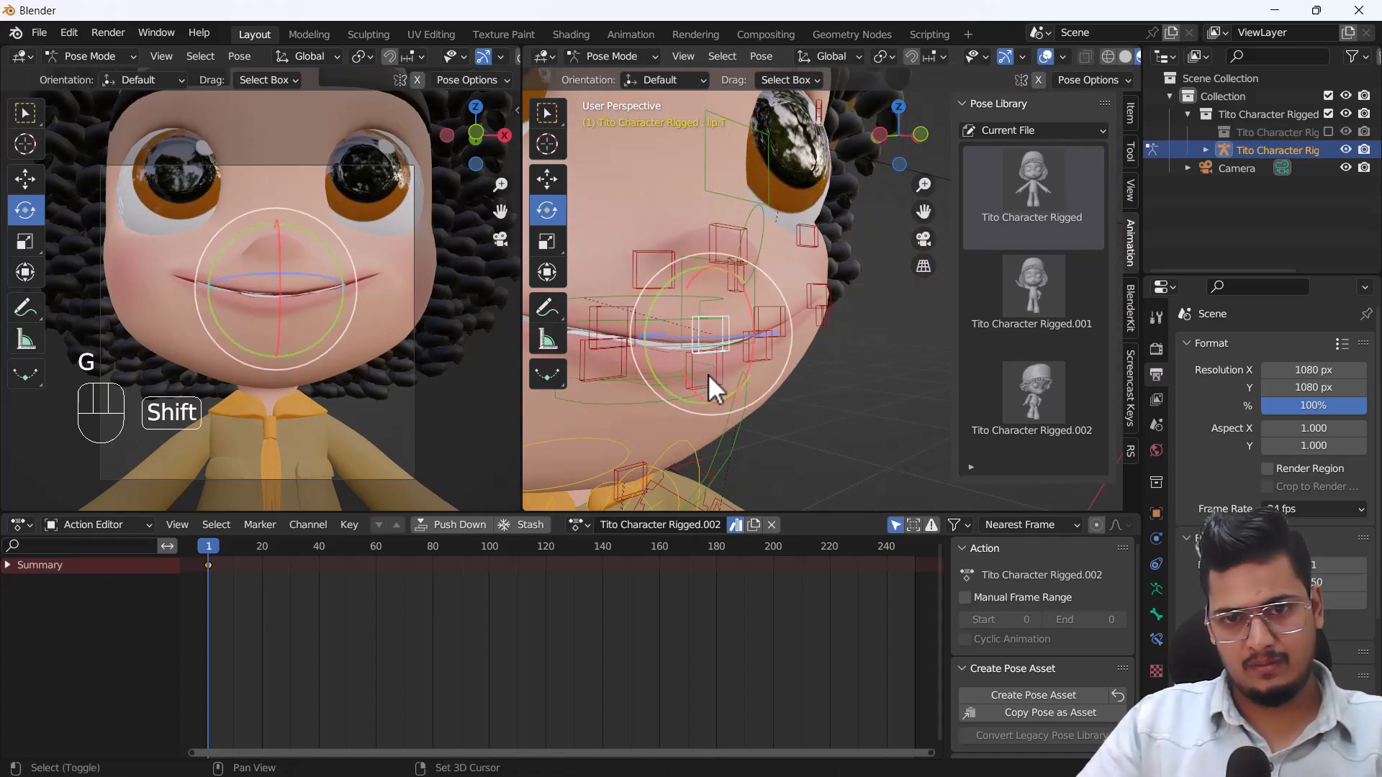
middle_click_drag(706, 373, 716, 302, "shift")
scroll(716, 302, "up", 1)
left_click(707, 291)
left_click(624, 301, "shift")
key("g")
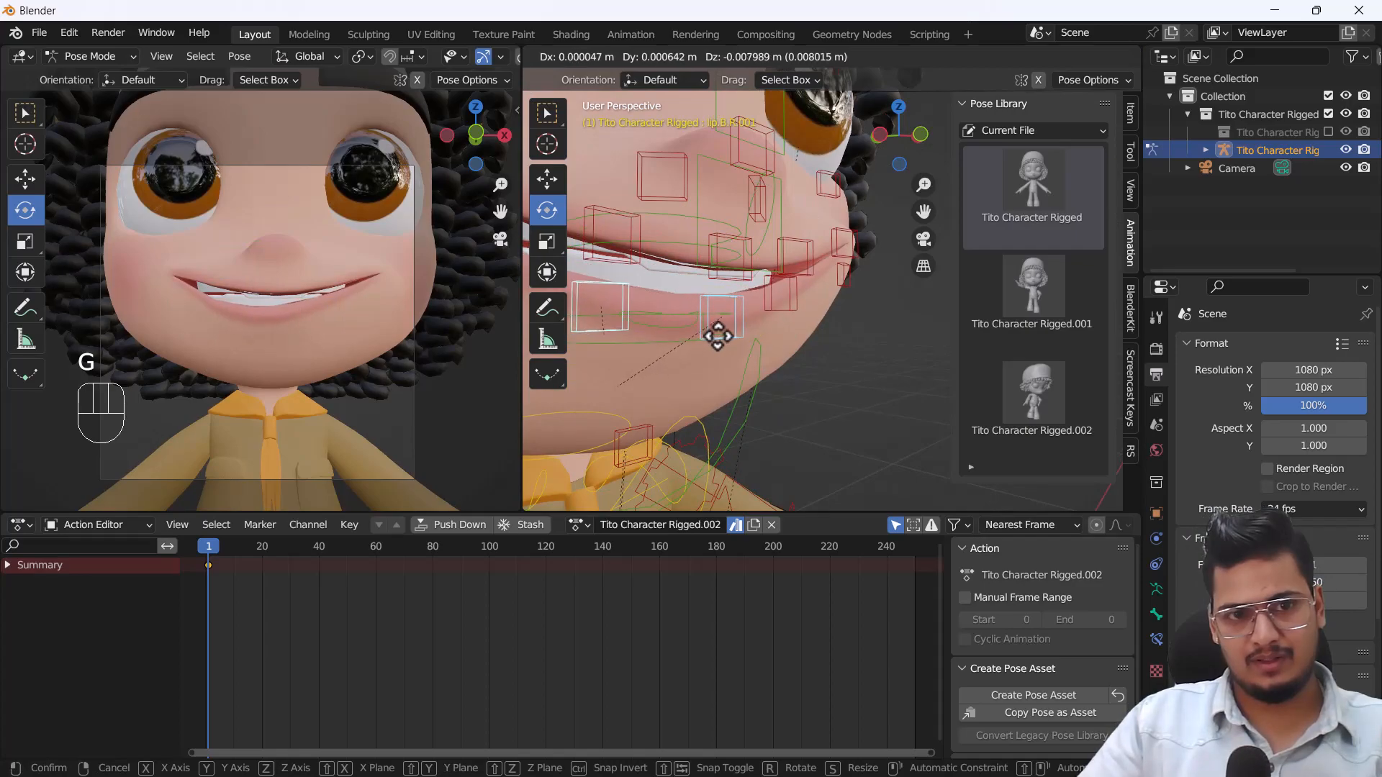
left_click(716, 336)
Move the left lower lip control down about 0.012 m.
left_click(795, 310)
key("g")
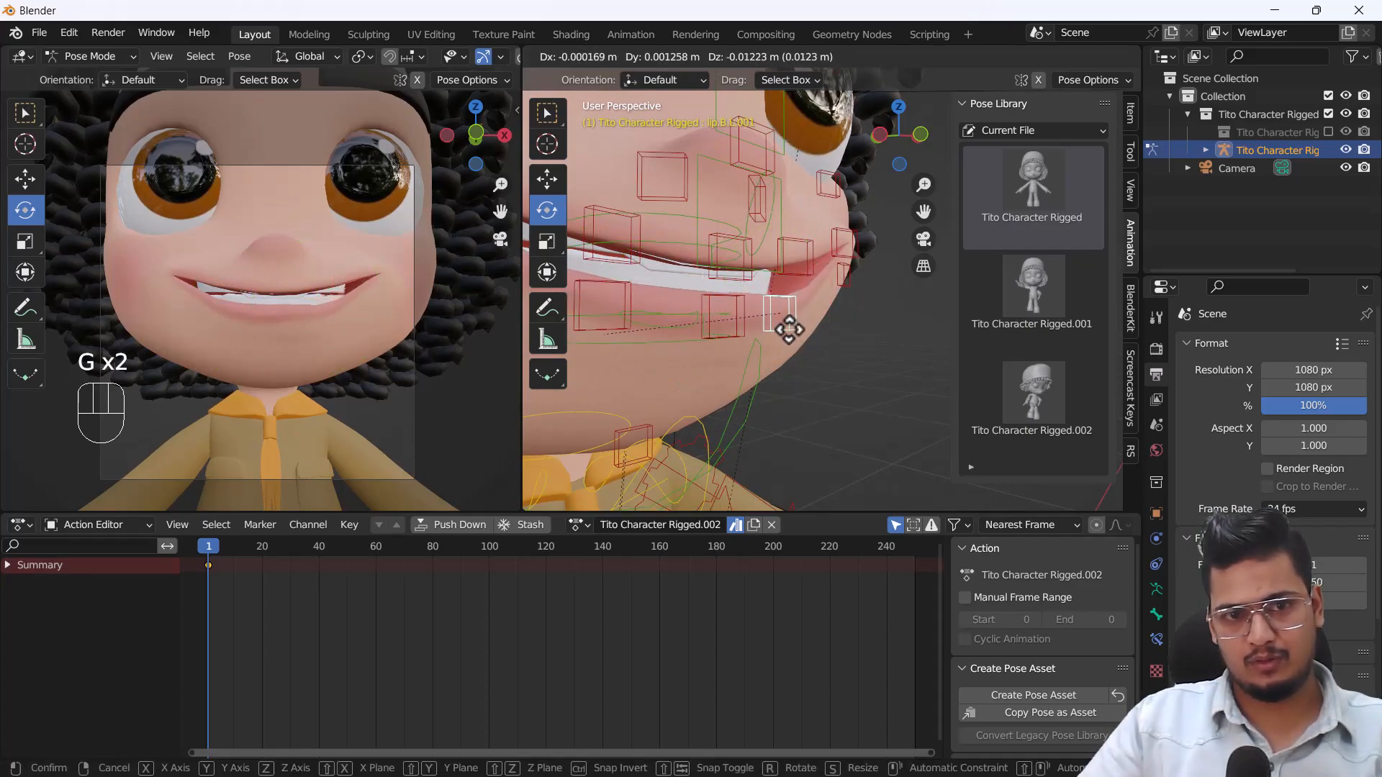
left_click(789, 323)
middle_click_drag(822, 297, 791, 301)
middle_click_drag(885, 293, 835, 305, "shift")
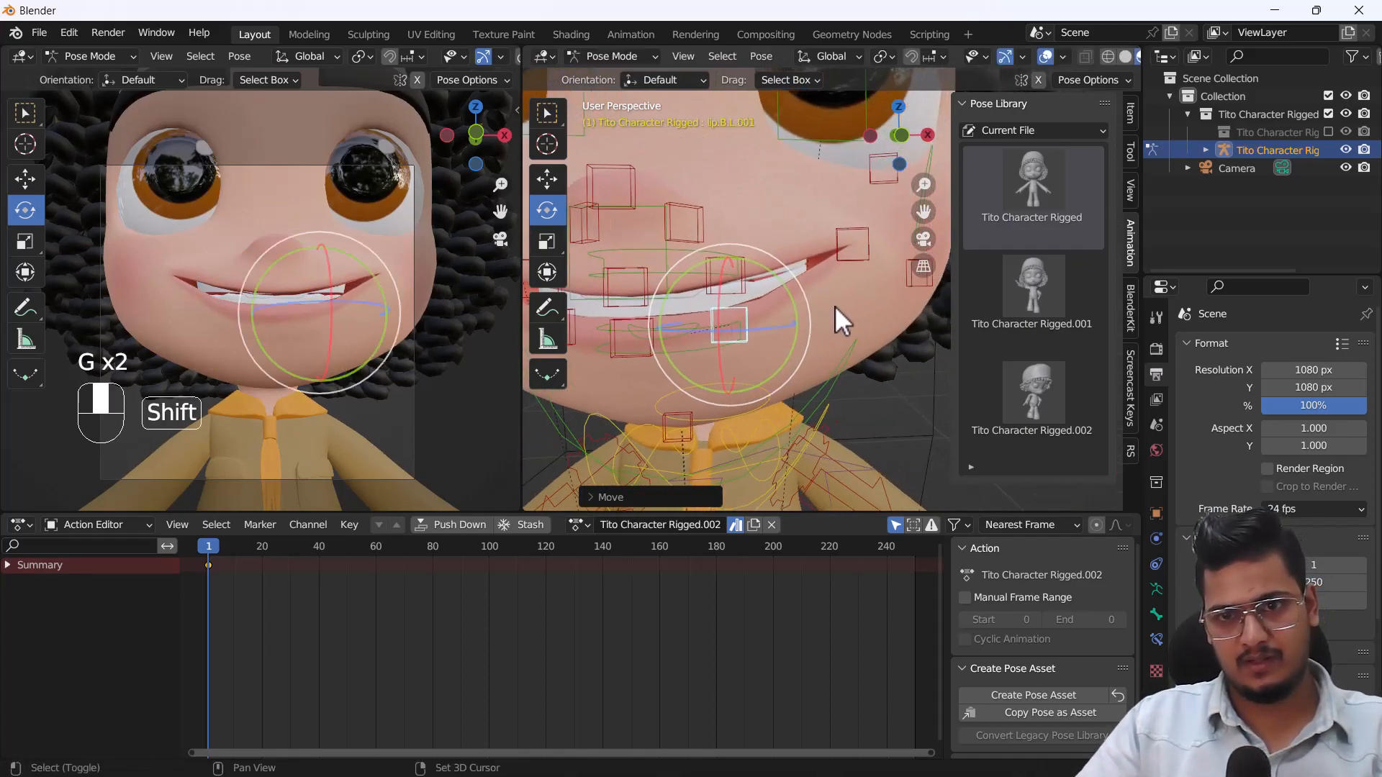
Select the nose control between the eyes and the mouth and move it slightly upward.
scroll(841, 307, "down", 2)
left_click(899, 289)
left_click(675, 224)
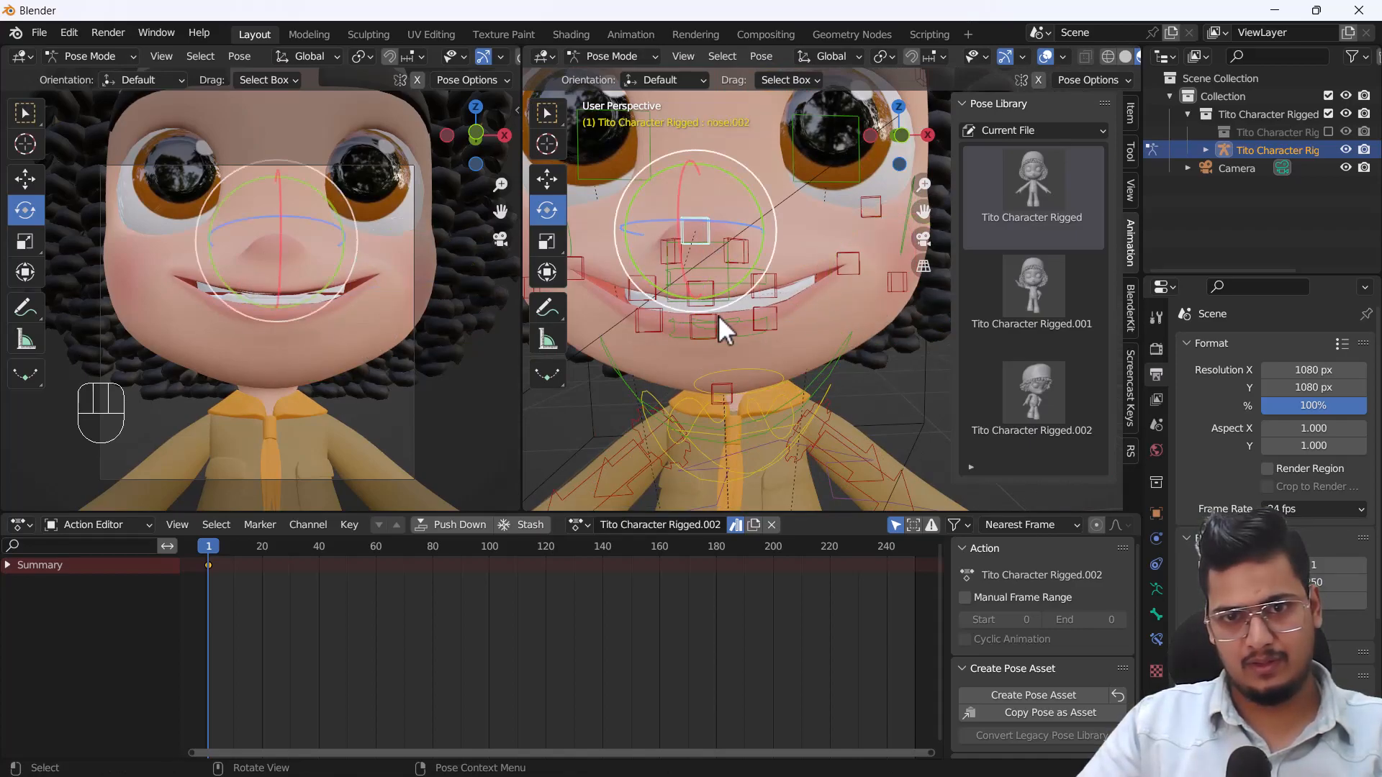
middle_click_drag(718, 315, 746, 326)
key("g")
left_click(744, 312)
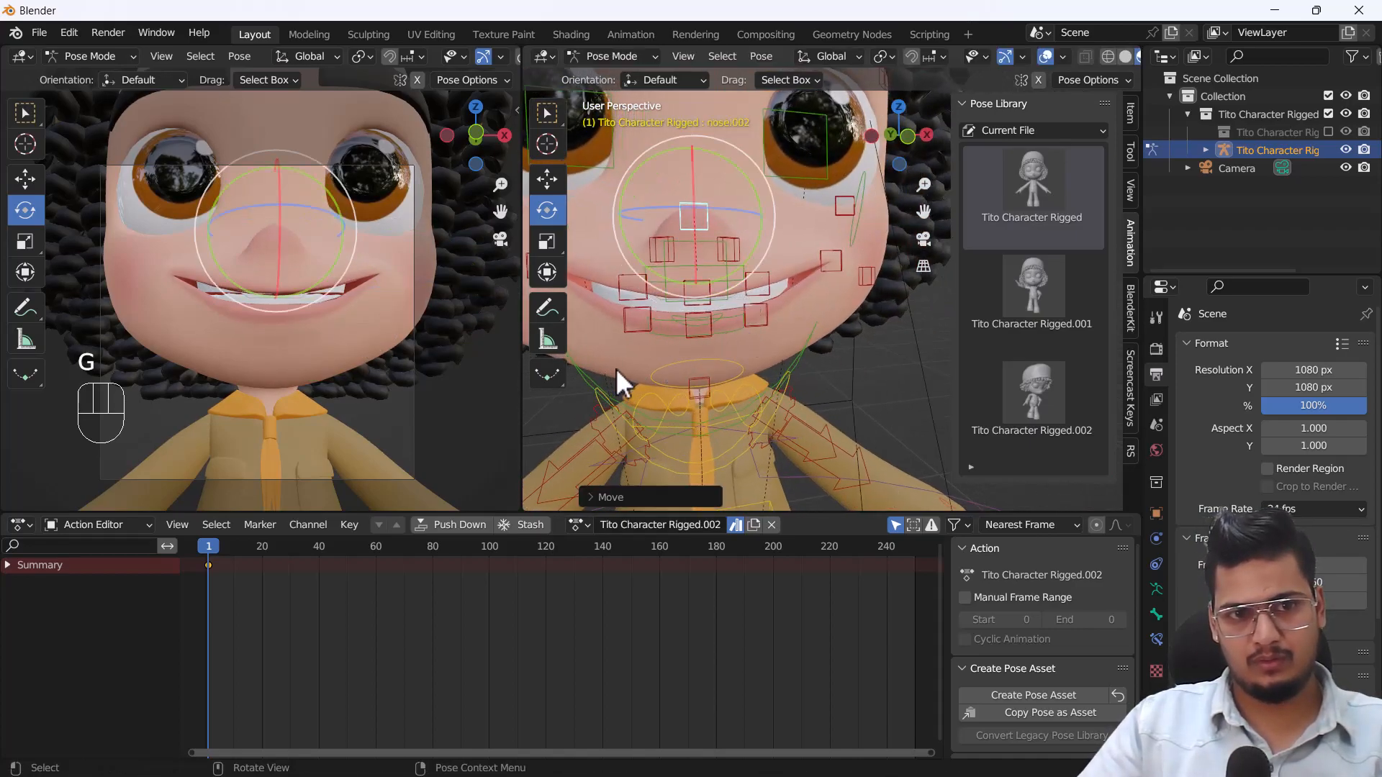
Adjust the right and left lower lip controls slightly downward to even out the open smile.
middle_click_drag(611, 368, 633, 365)
left_click(623, 334)
key("g")
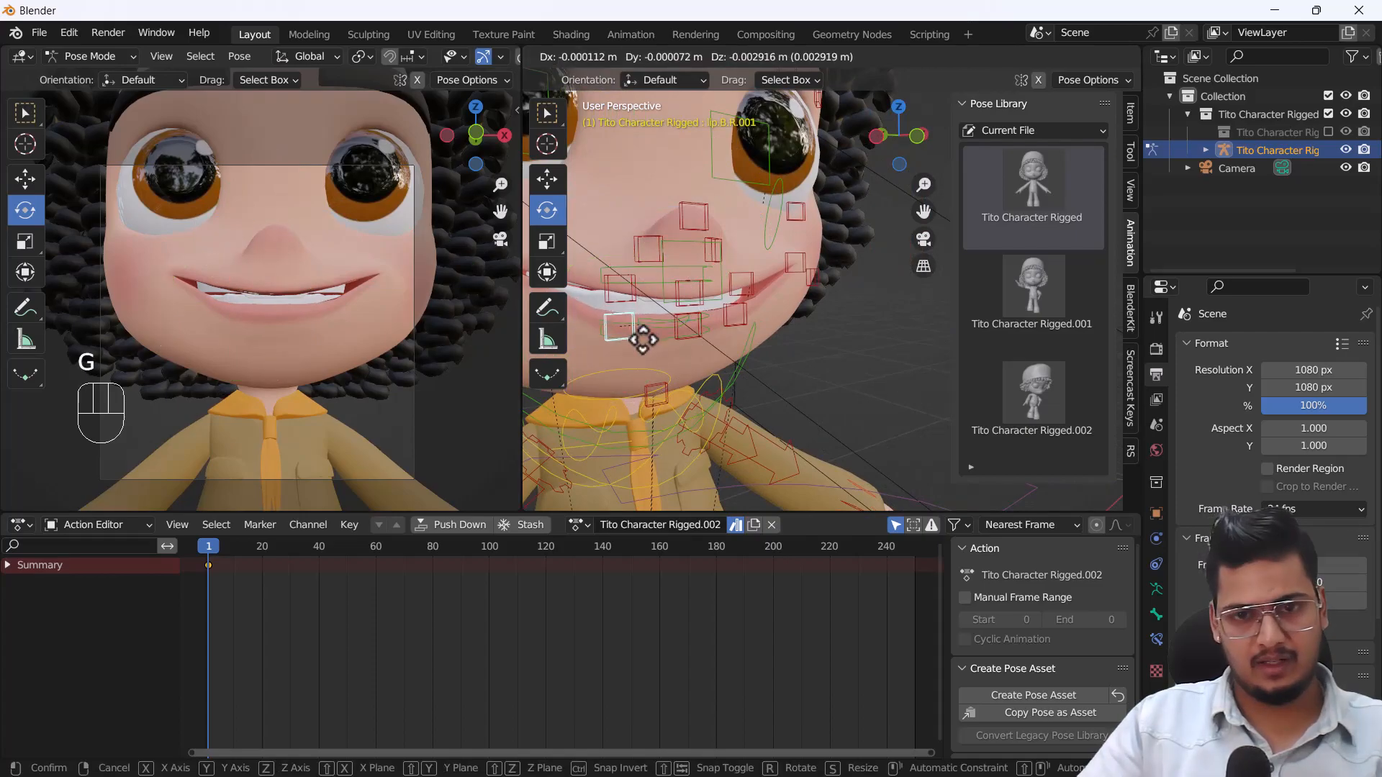
left_click(671, 338)
left_click(681, 337)
key("g")
left_click(700, 336)
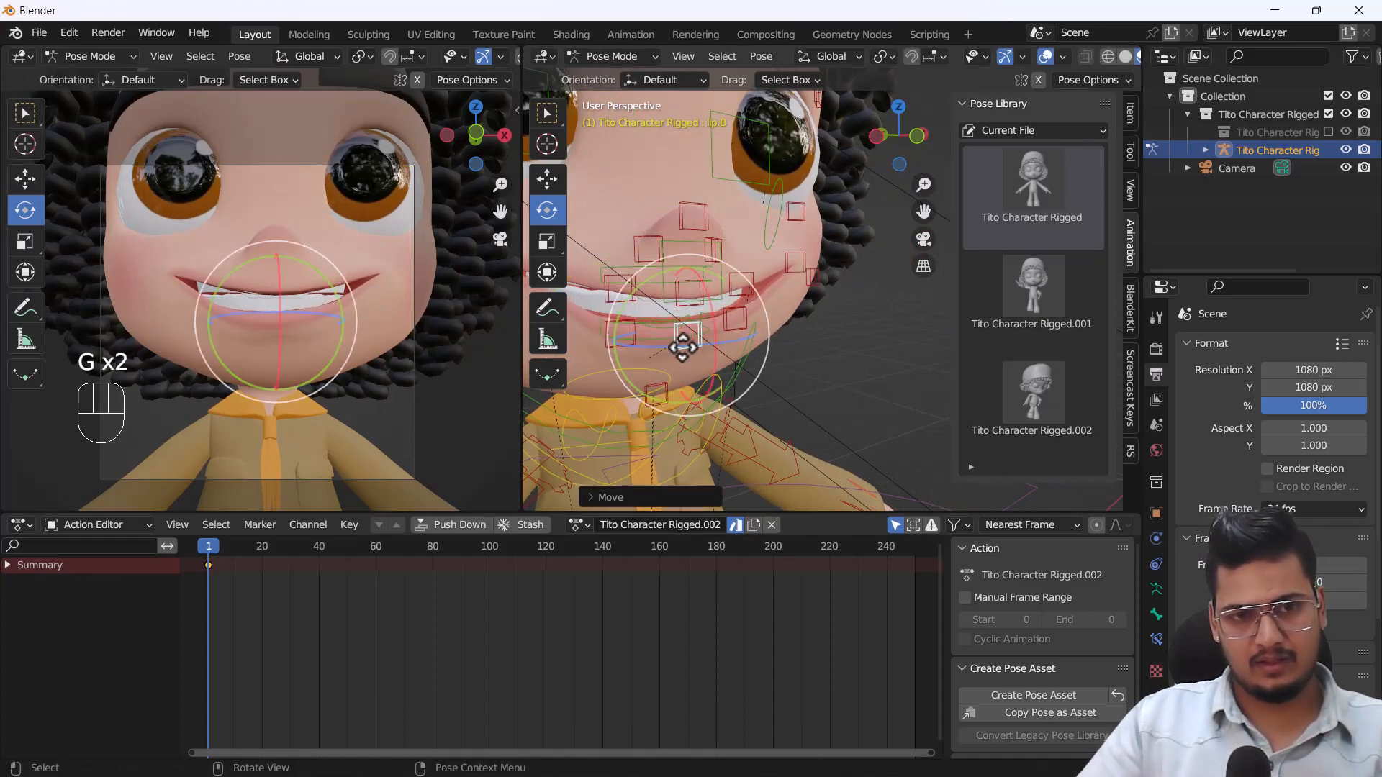
left_click(733, 325)
key("g")
left_click(733, 328)
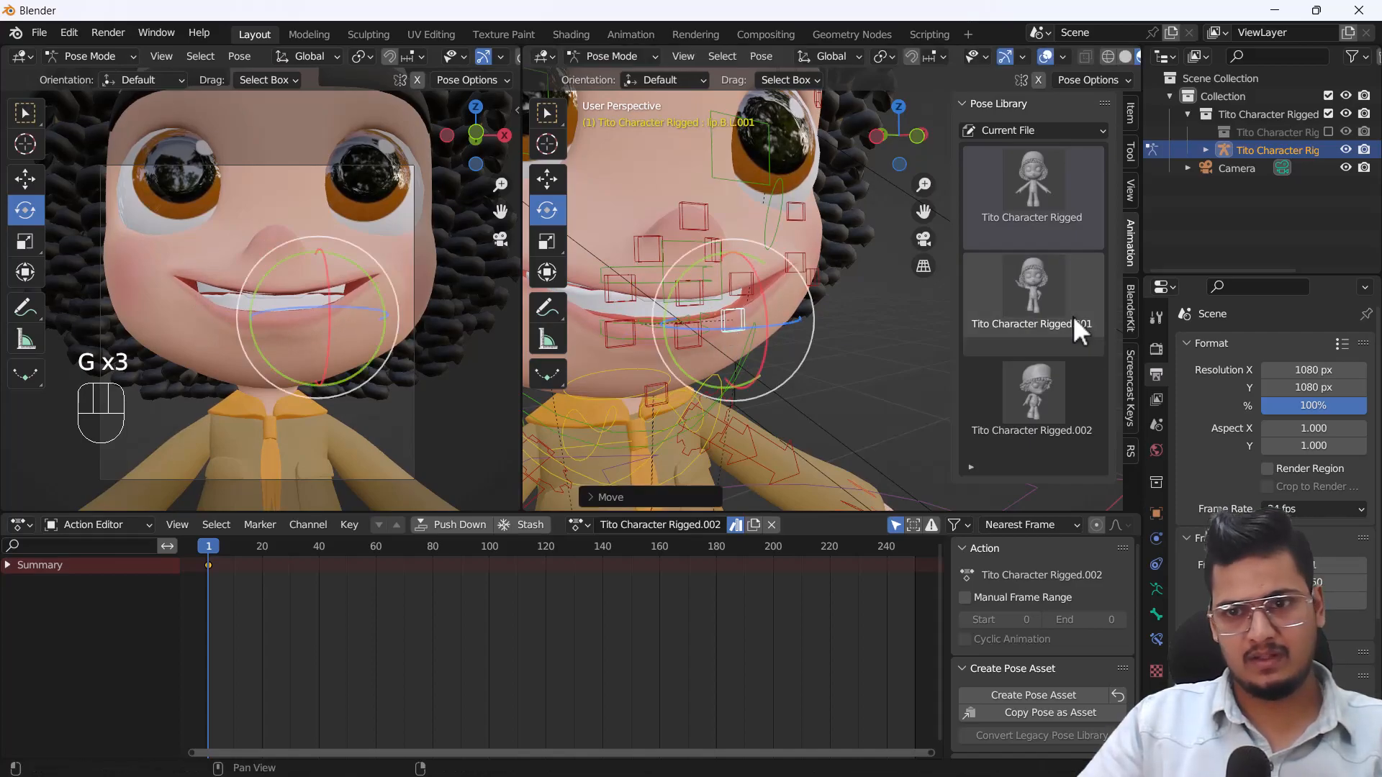
Create a pose asset of the smiling expression from all bones.
key("a")
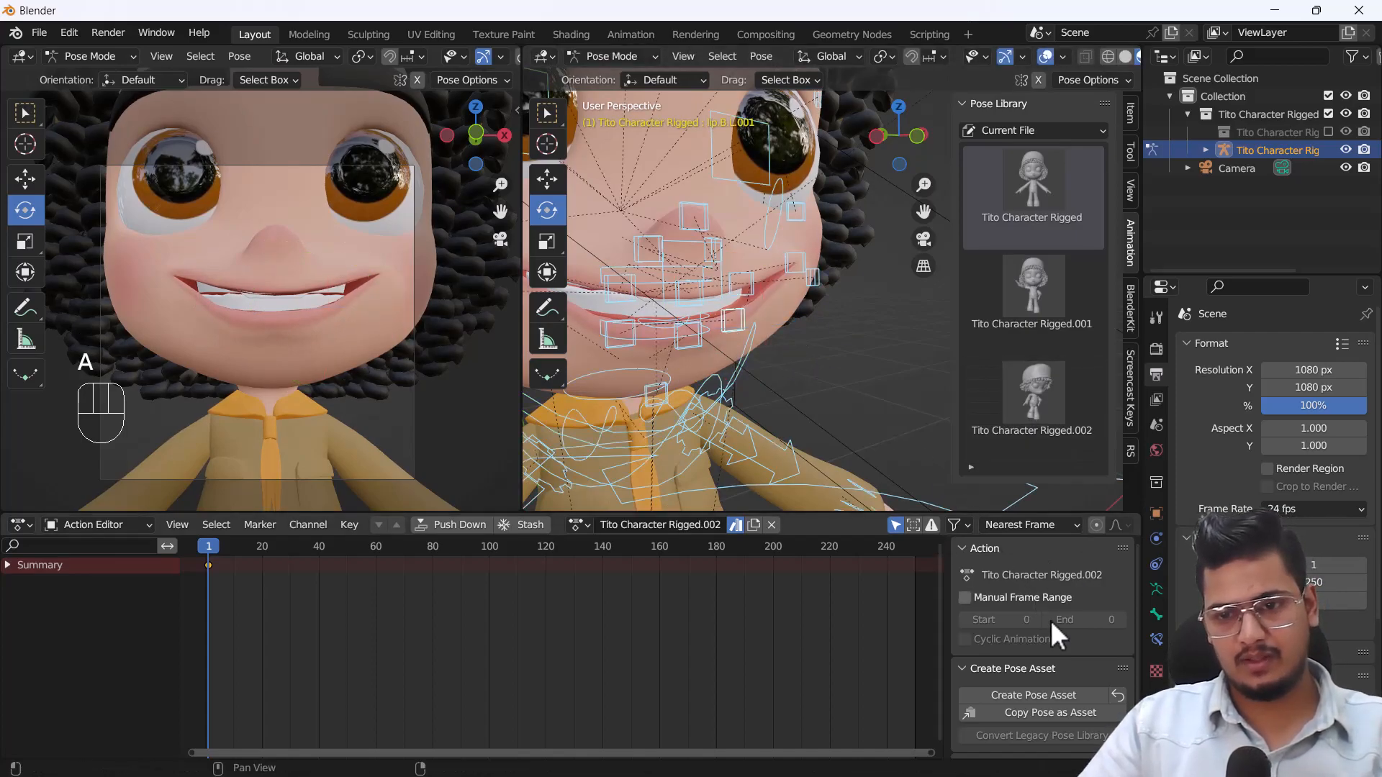
left_click(1045, 696)
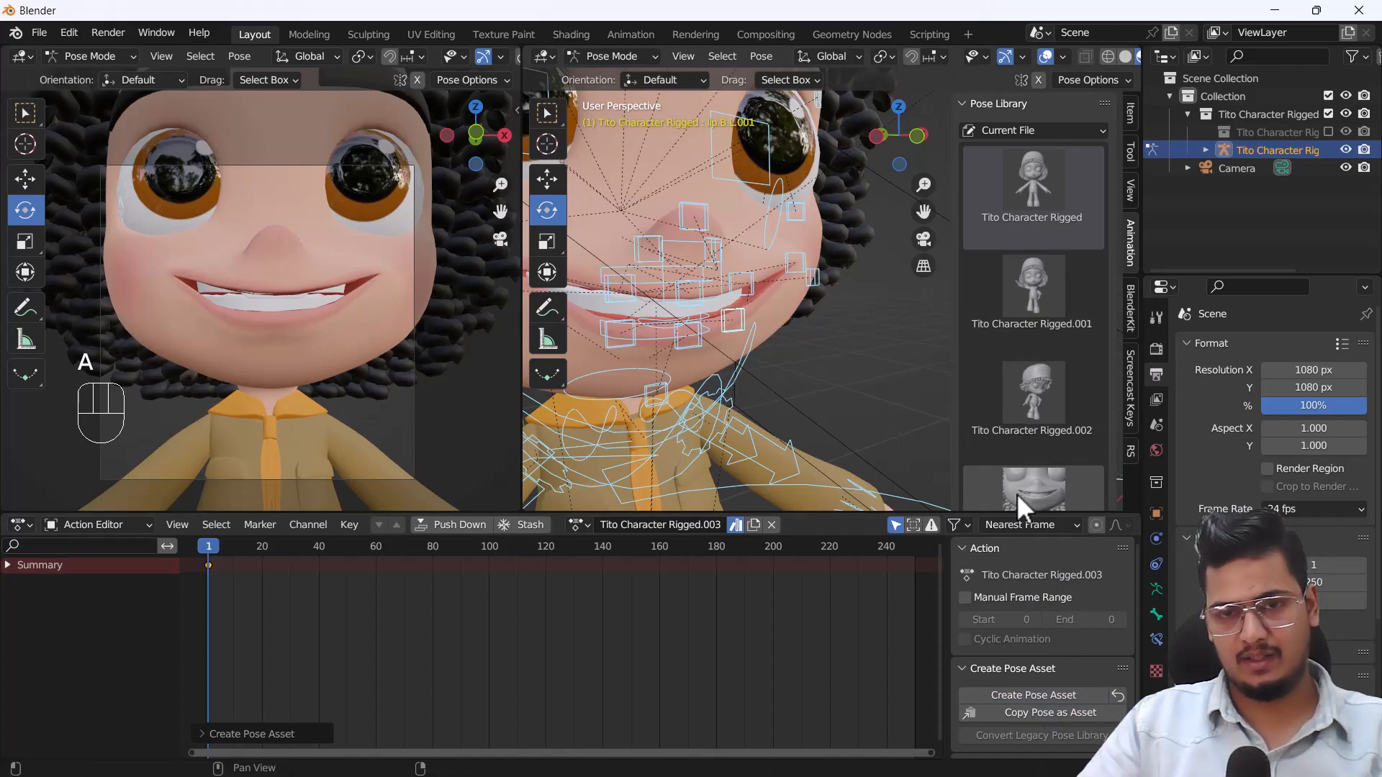
scroll(711, 291, "down", 6)
Switch between the Tito Character Rigged base pose and the new smile pose, ending on the base pose.
left_click(1037, 188)
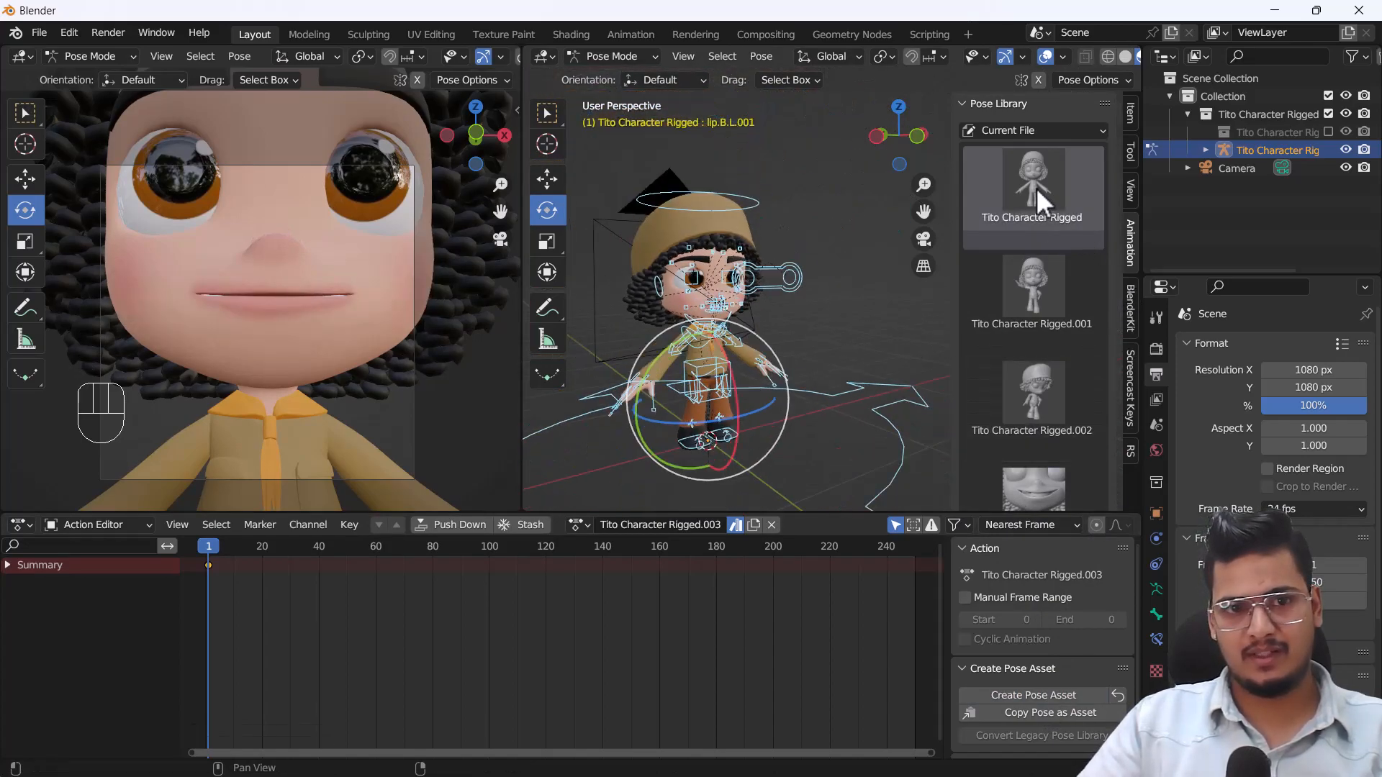
left_click(1039, 486)
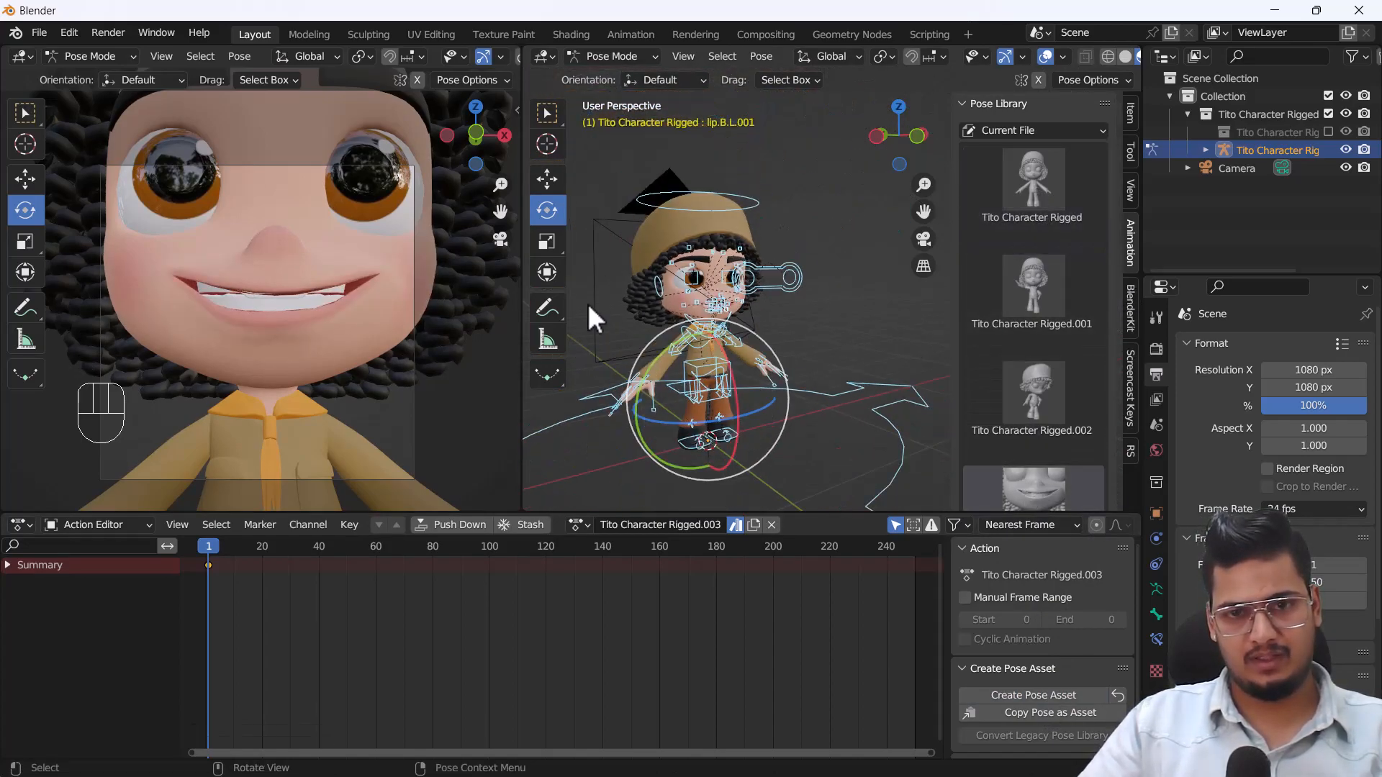
scroll(290, 350, "down", 4)
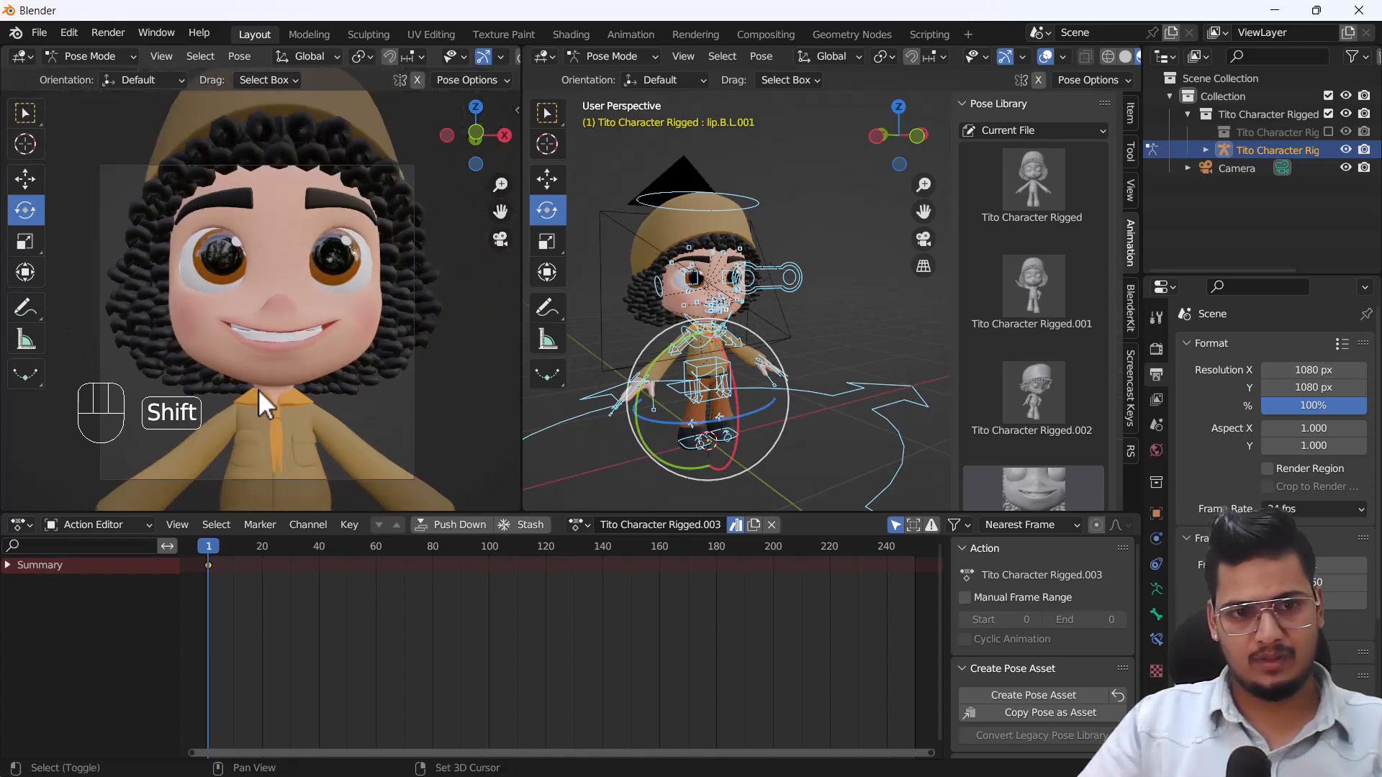
left_click(1043, 193)
Rotate the first finger's master control on the right hand so the finger curls down toward the palm.
middle_click_drag(236, 383, 315, 251, "shift")
scroll(221, 372, "up", 3)
mouse_move(243, 341)
middle_mouse_down("shift")
mouse_move(218, 335)
mouse_move(235, 300)
mouse_move(241, 332)
middle_mouse_up("shift")
scroll(217, 333, "up", 1)
scroll(236, 318, "up", 1)
scroll(616, 390, "up", 6)
middle_click_drag(623, 416, 748, 284, "shift")
left_click(745, 301)
left_click_drag(692, 256, 699, 338)
Rotate the right hand's remaining finger master controls, including the ring finger, down toward the palm.
left_click(678, 364)
left_click_drag(677, 245, 688, 309)
left_click(666, 336)
left_click_drag(681, 250, 710, 328)
right_click(709, 329)
left_click_drag(674, 243, 730, 300)
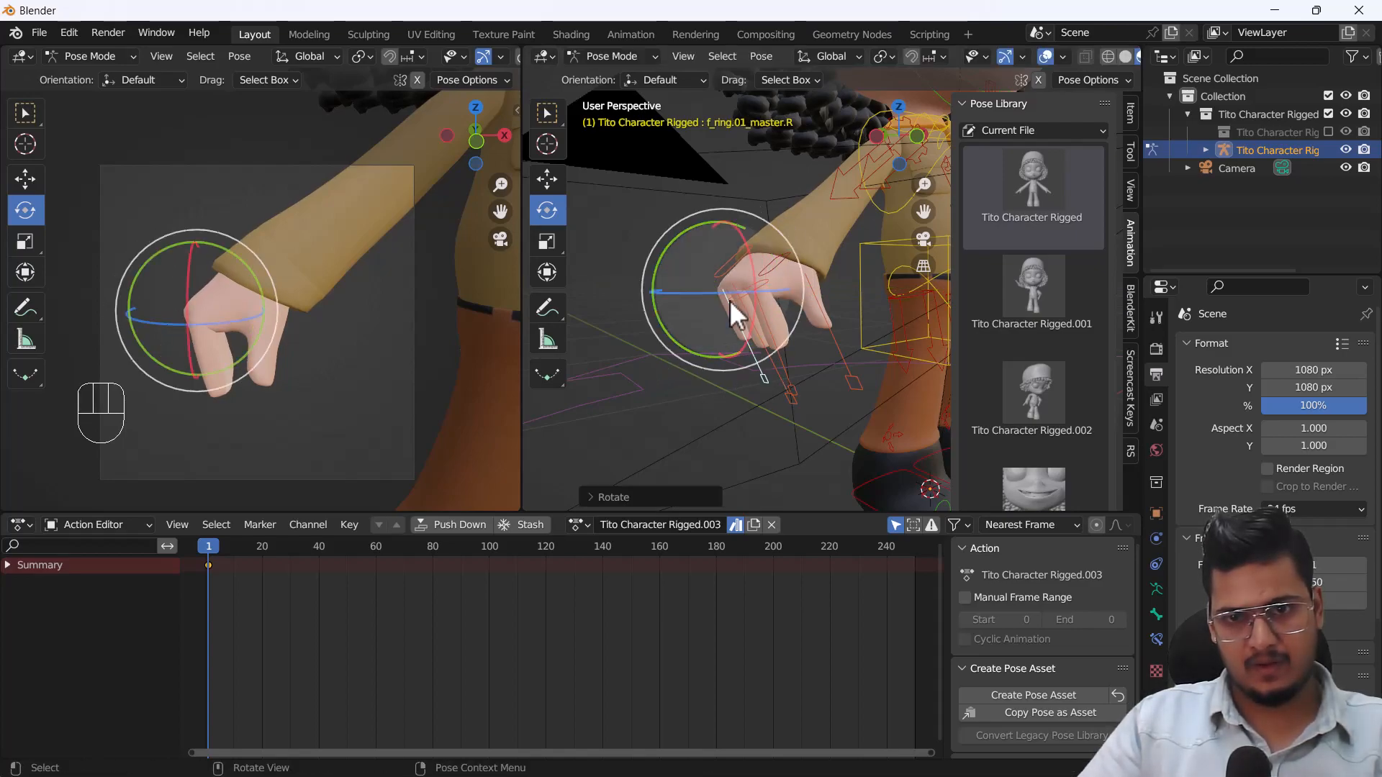
Rotate the right thumb's master control so the thumb closes against the curled fingers.
left_click(843, 327)
left_click_drag(833, 252, 838, 353)
right_click(838, 353)
middle_click_drag(835, 360, 781, 243)
left_click_drag(805, 245, 827, 292)
middle_click_drag(827, 293, 864, 321)
left_click_drag(861, 306, 839, 340)
left_click_drag(241, 329, 279, 333)
mouse_move(279, 332)
middle_mouse_down()
mouse_move(211, 284)
mouse_move(234, 277)
mouse_move(271, 332)
middle_mouse_up()
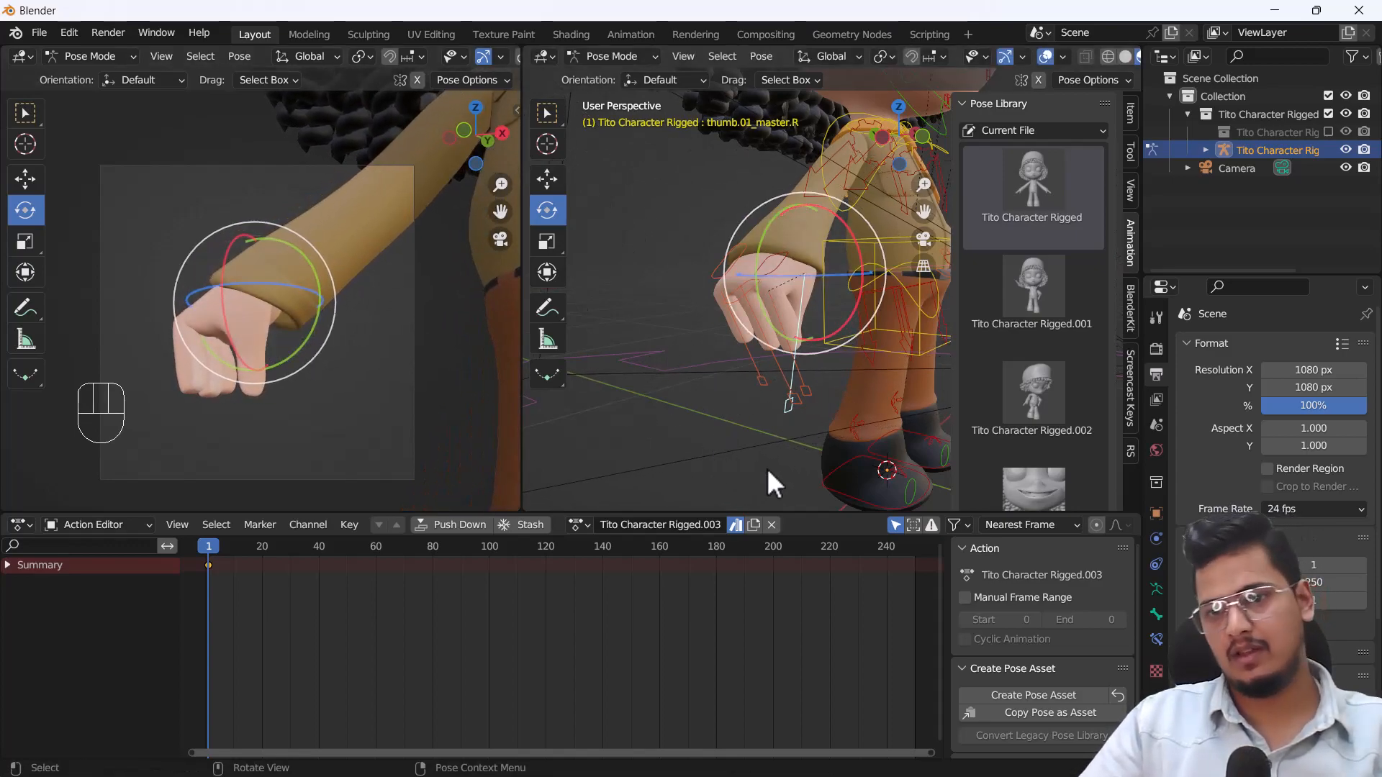
Create a pose asset of the closed right fist from all bones.
key("a")
left_click(1064, 695)
scroll(1077, 457, "down", 2)
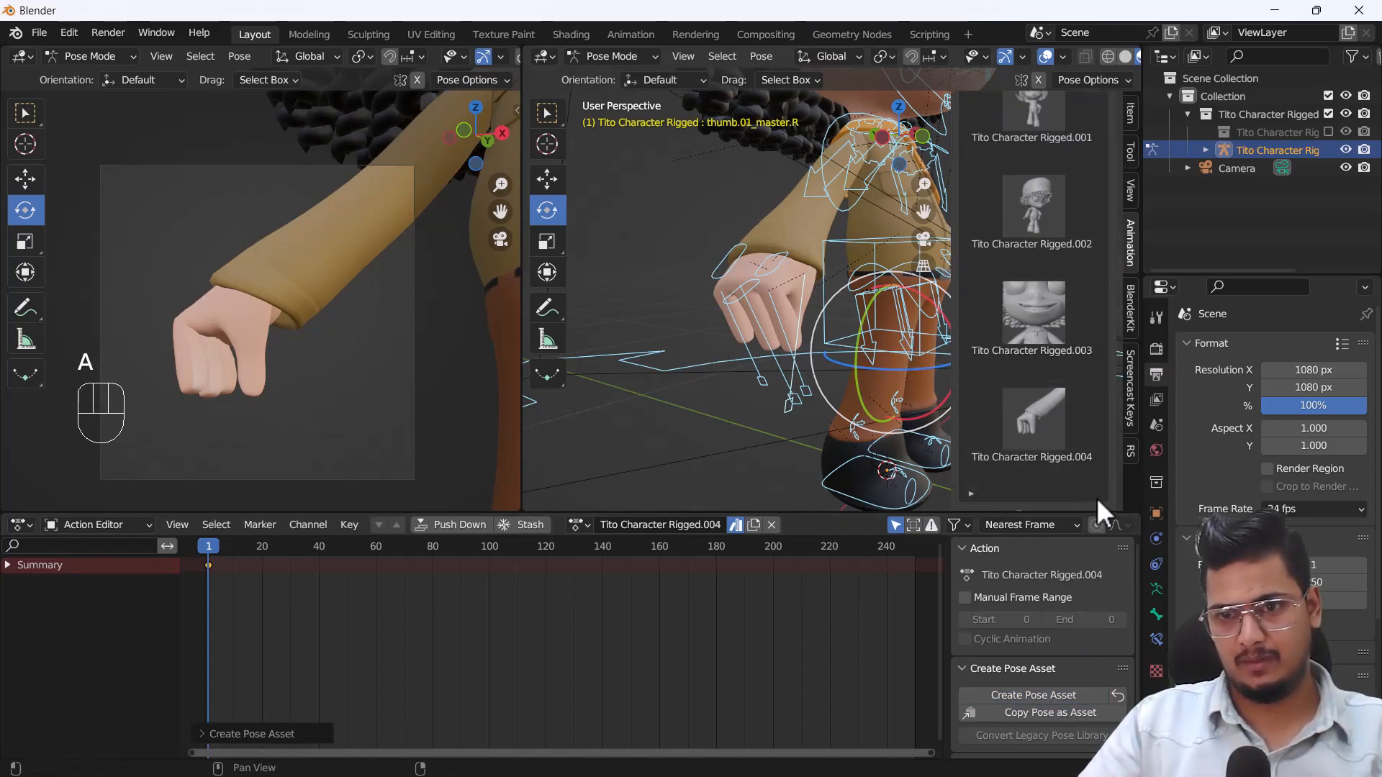
Preview the saved poses Tito Character Rigged.001 to Tito Character Rigged.004 on the whole character one after another.
scroll(1036, 259, "up", 2)
left_click(1022, 166)
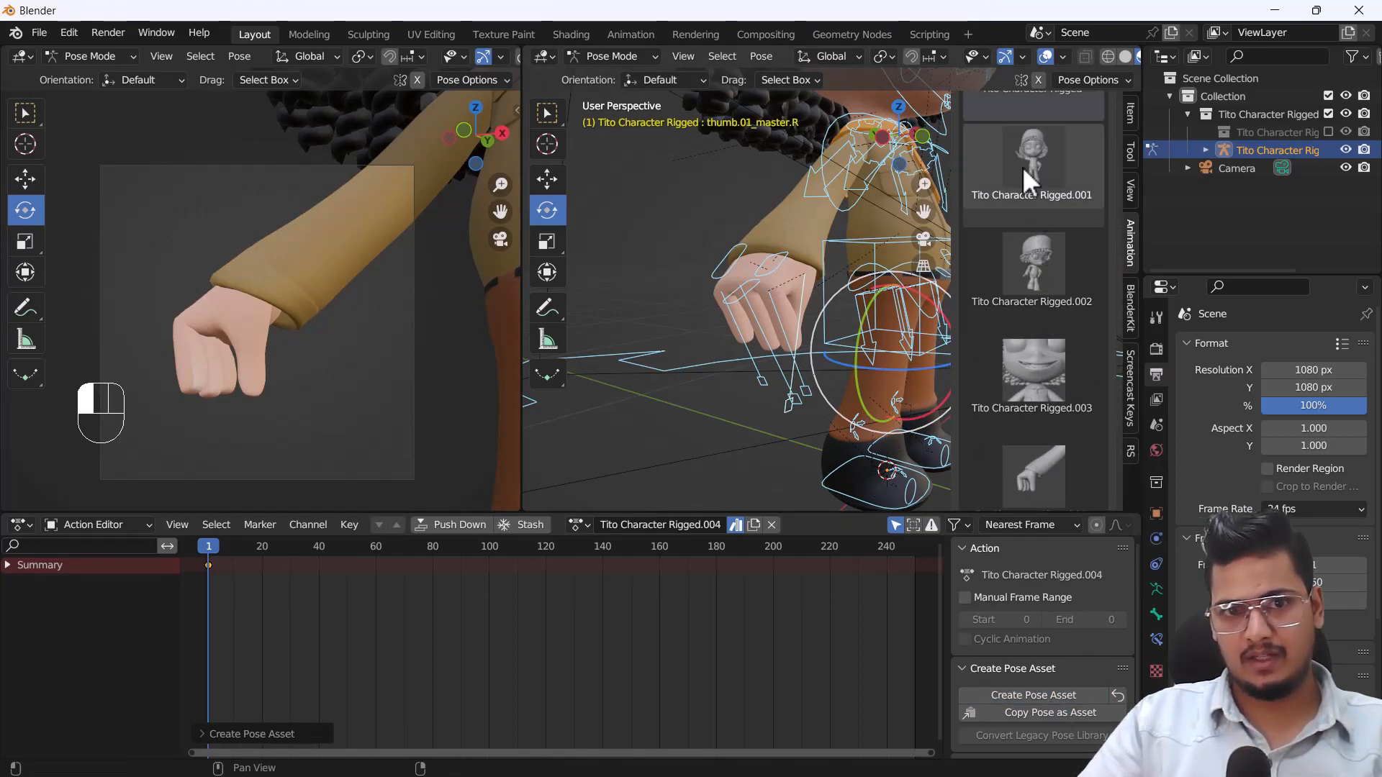
scroll(336, 321, "down", 8)
mouse_move(296, 320)
middle_mouse_down("shift")
mouse_move(282, 366)
mouse_move(325, 361)
mouse_move(310, 344)
middle_mouse_up("shift")
left_click(1033, 259)
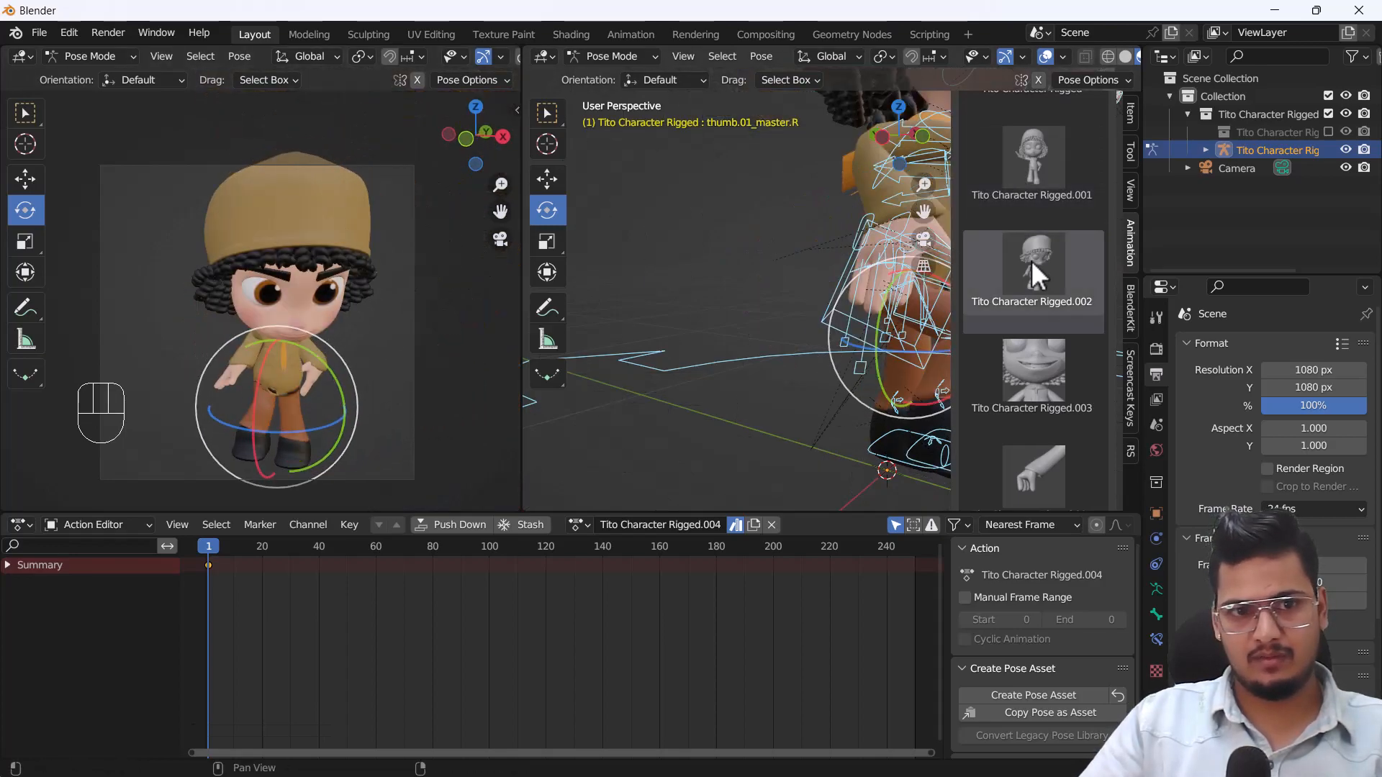
left_click(1045, 349)
left_click(1045, 473)
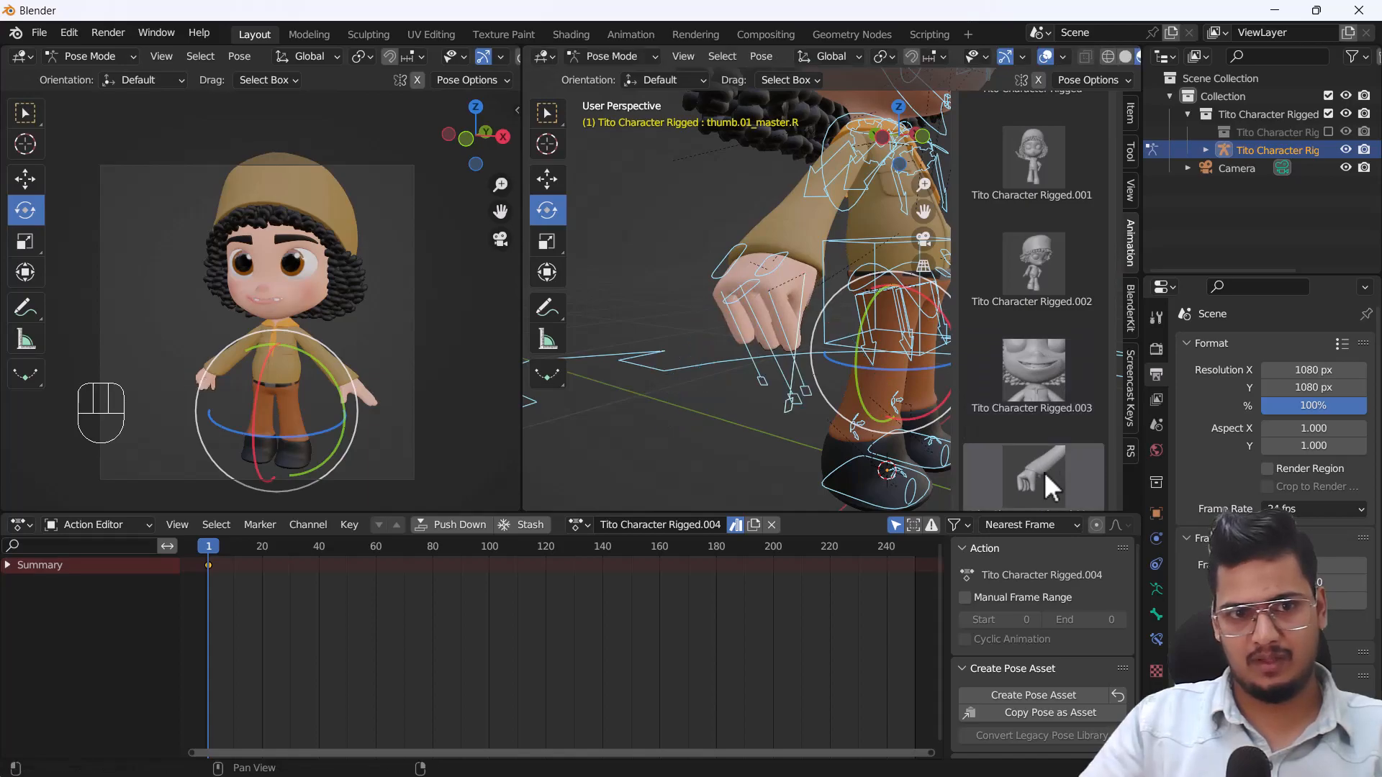
Apply the Tito Character Rigged base pose from the Pose Library to reset the character.
middle_click_drag(230, 364, 255, 378)
scroll(1040, 260, "up", 3)
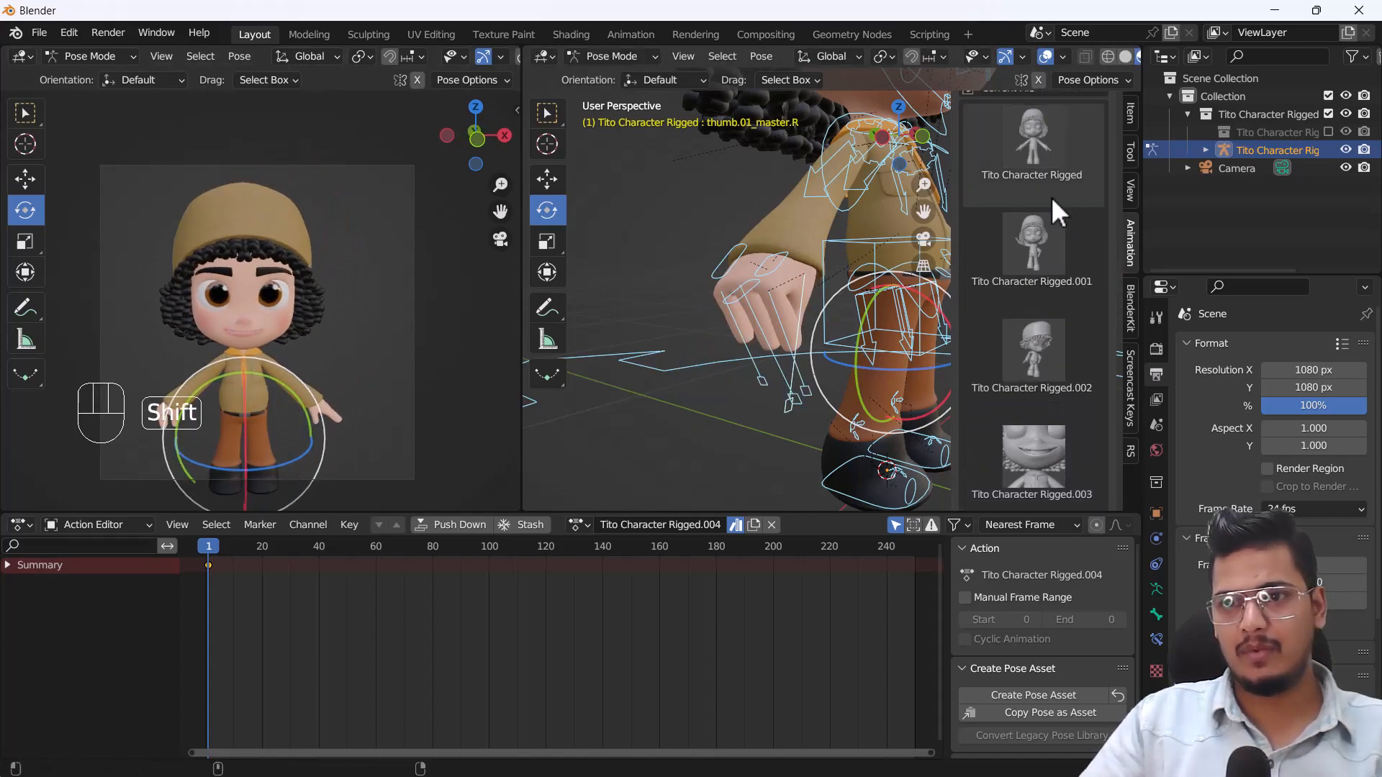
left_click(1023, 148)
Select the right eye's upper lid control and move it down along the Z axis with the Move tool.
scroll(816, 259, "down", 2)
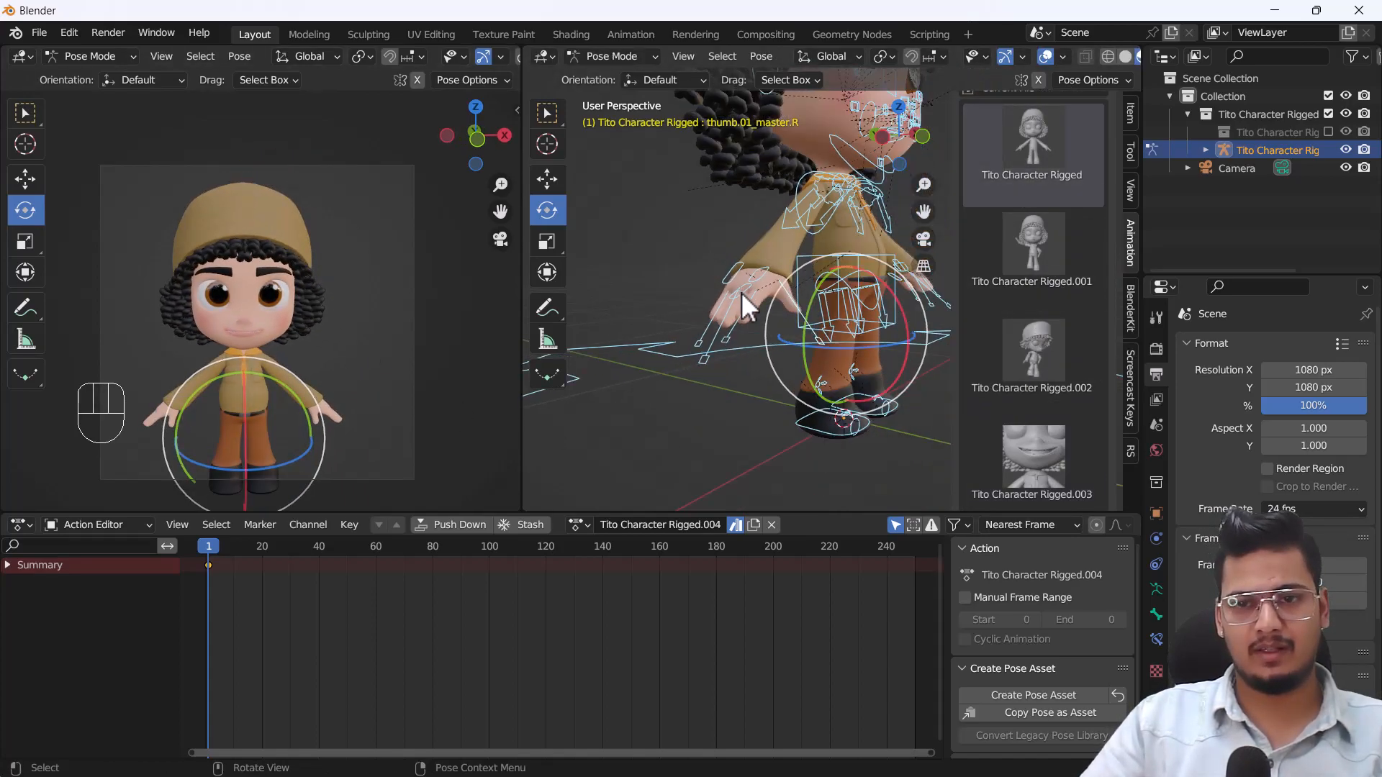
middle_click_drag(742, 293, 695, 294)
middle_click_drag(821, 297, 798, 320)
scroll(772, 217, "up", 6)
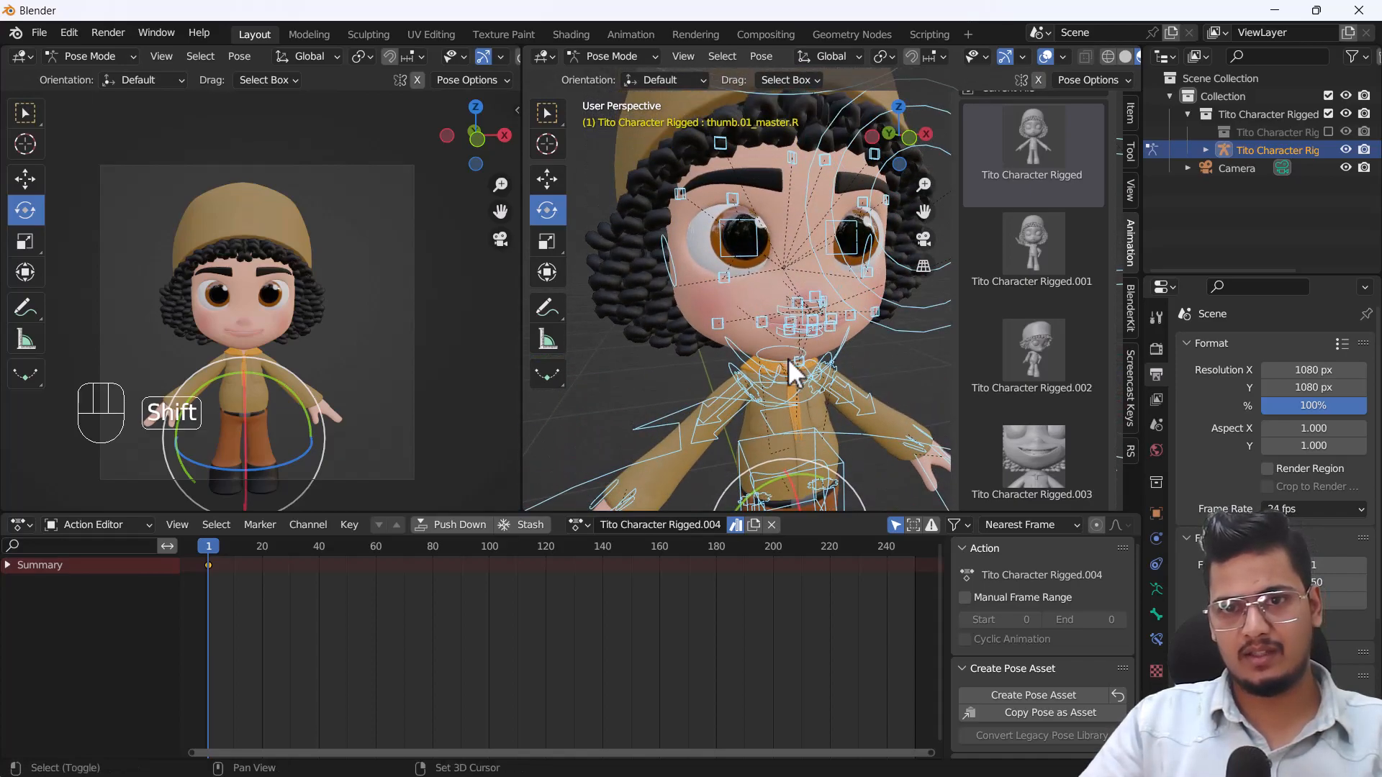
left_click(726, 171)
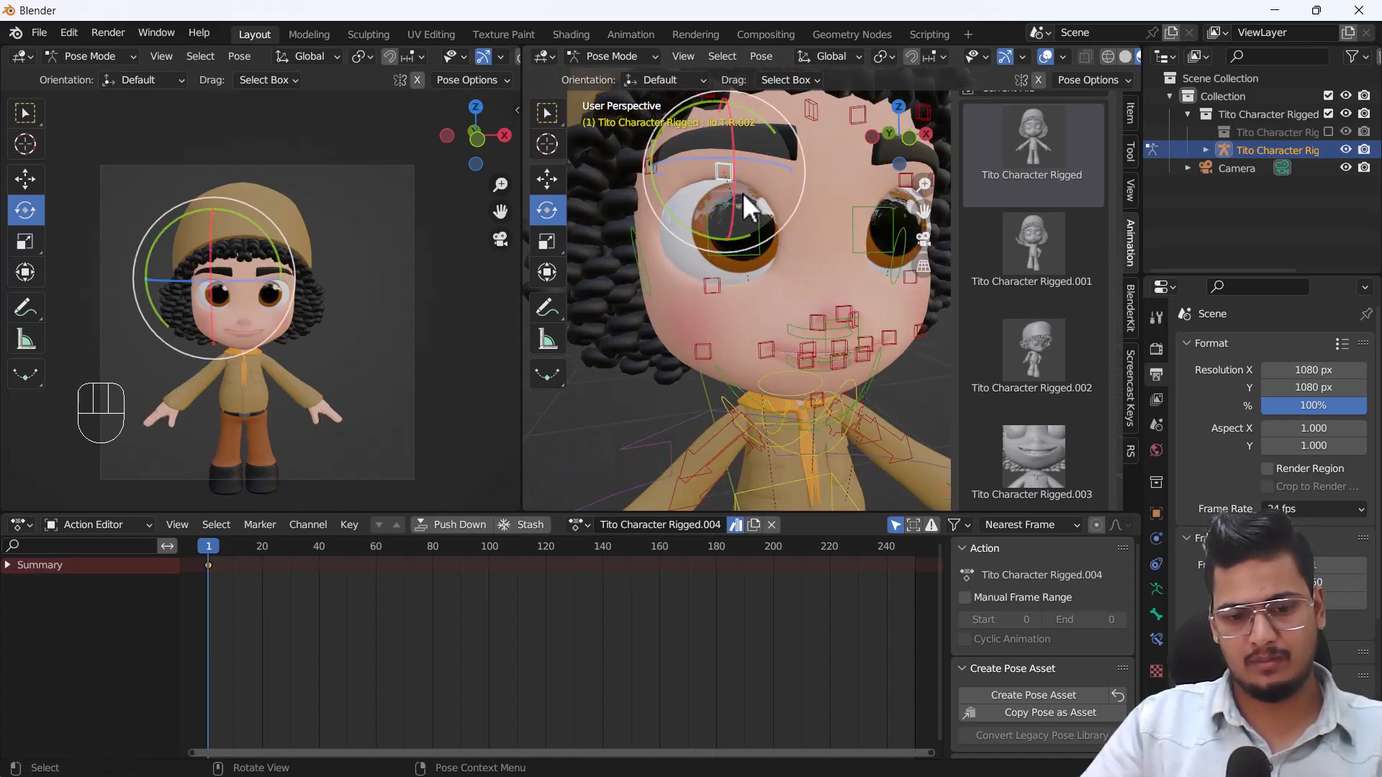
key("g")
left_click(738, 173)
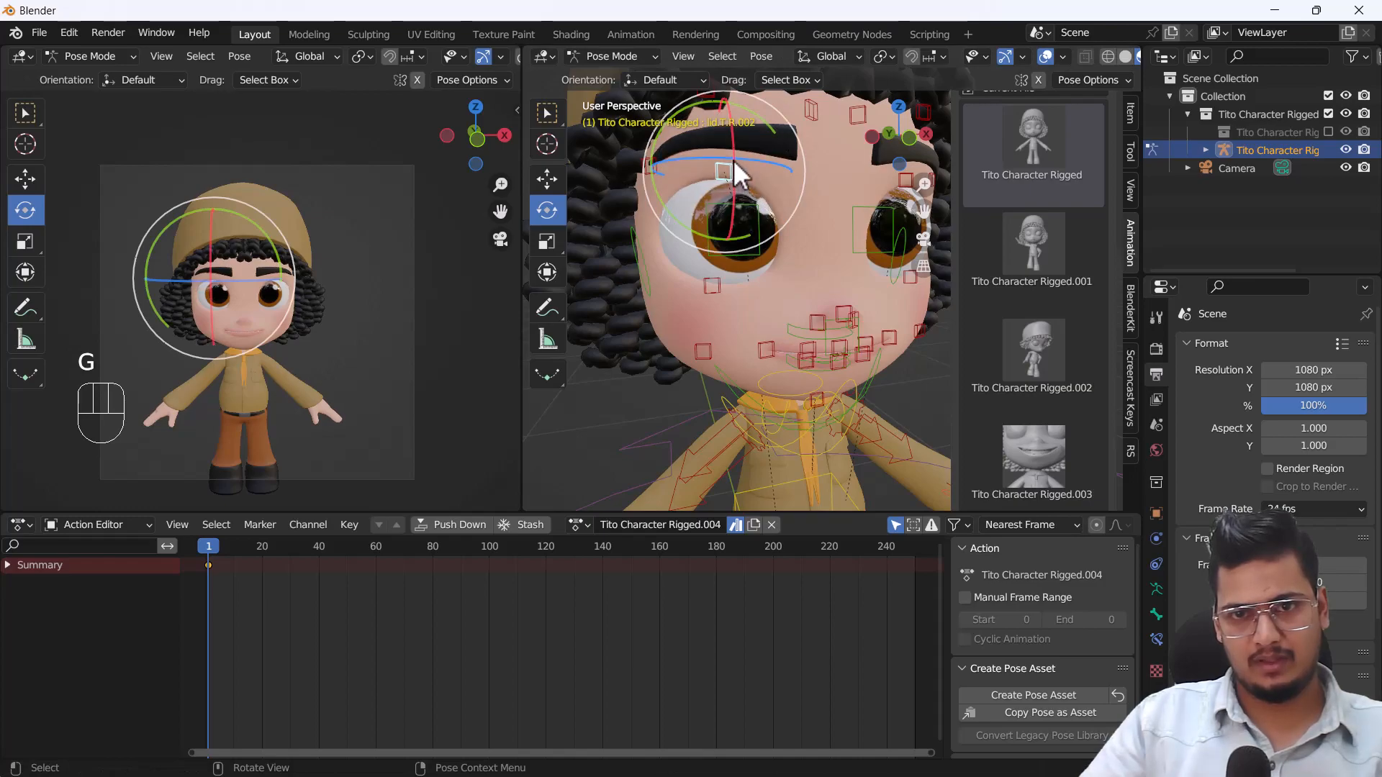
left_click(548, 179)
left_click_drag(723, 112, 727, 138)
Move the right eye's lower lid control up over the eyeball to narrow the eye.
left_click(715, 285)
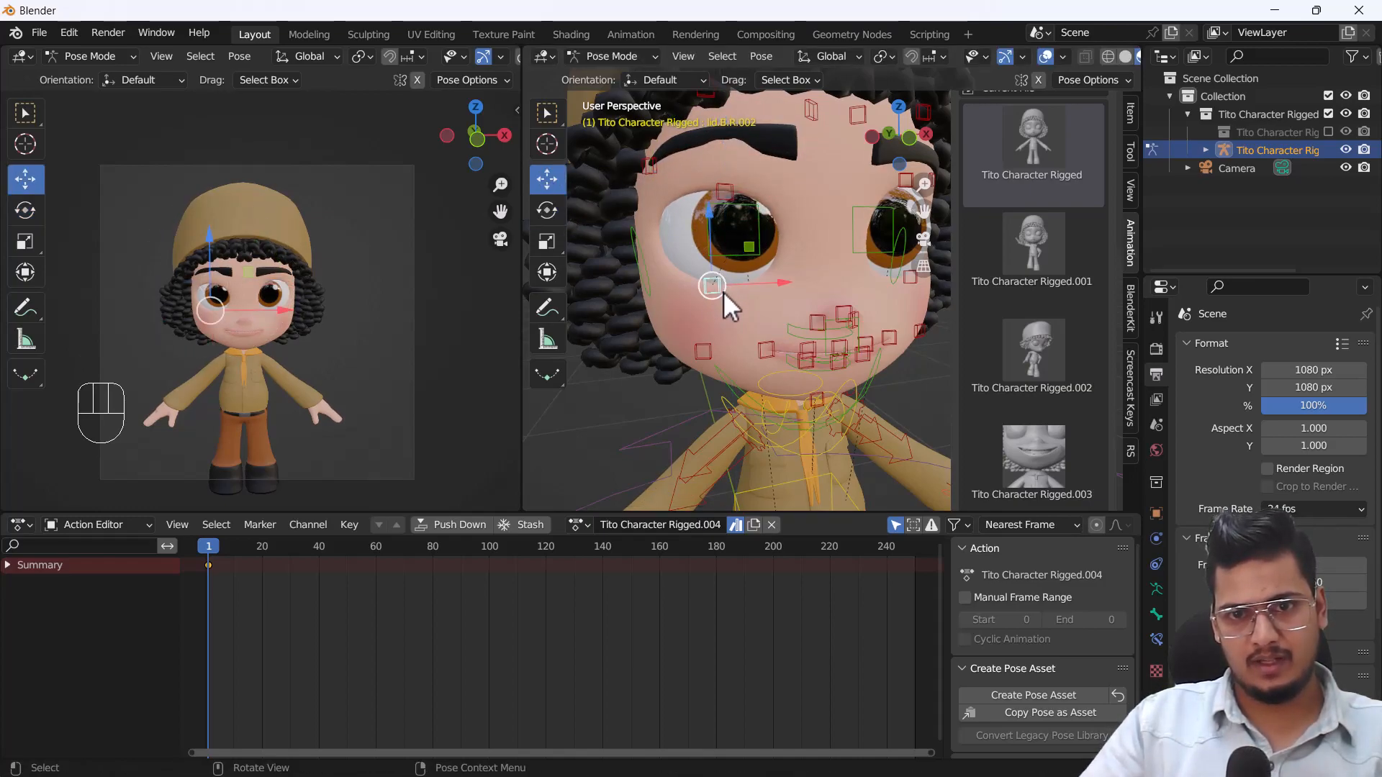
key("g")
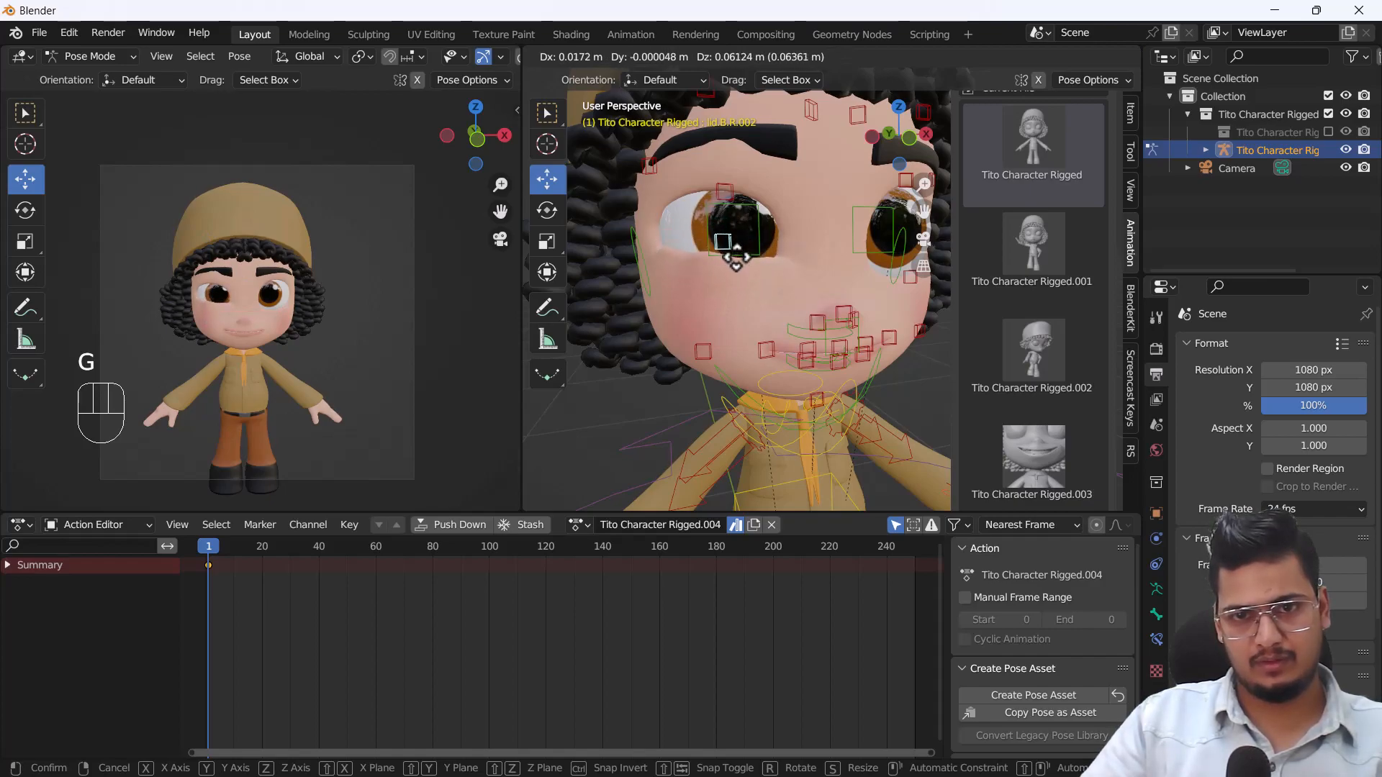
left_click(710, 255)
mouse_move(722, 174)
left_mouse_down()
mouse_move(724, 148)
mouse_move(725, 169)
left_mouse_up()
scroll(685, 279, "down", 1)
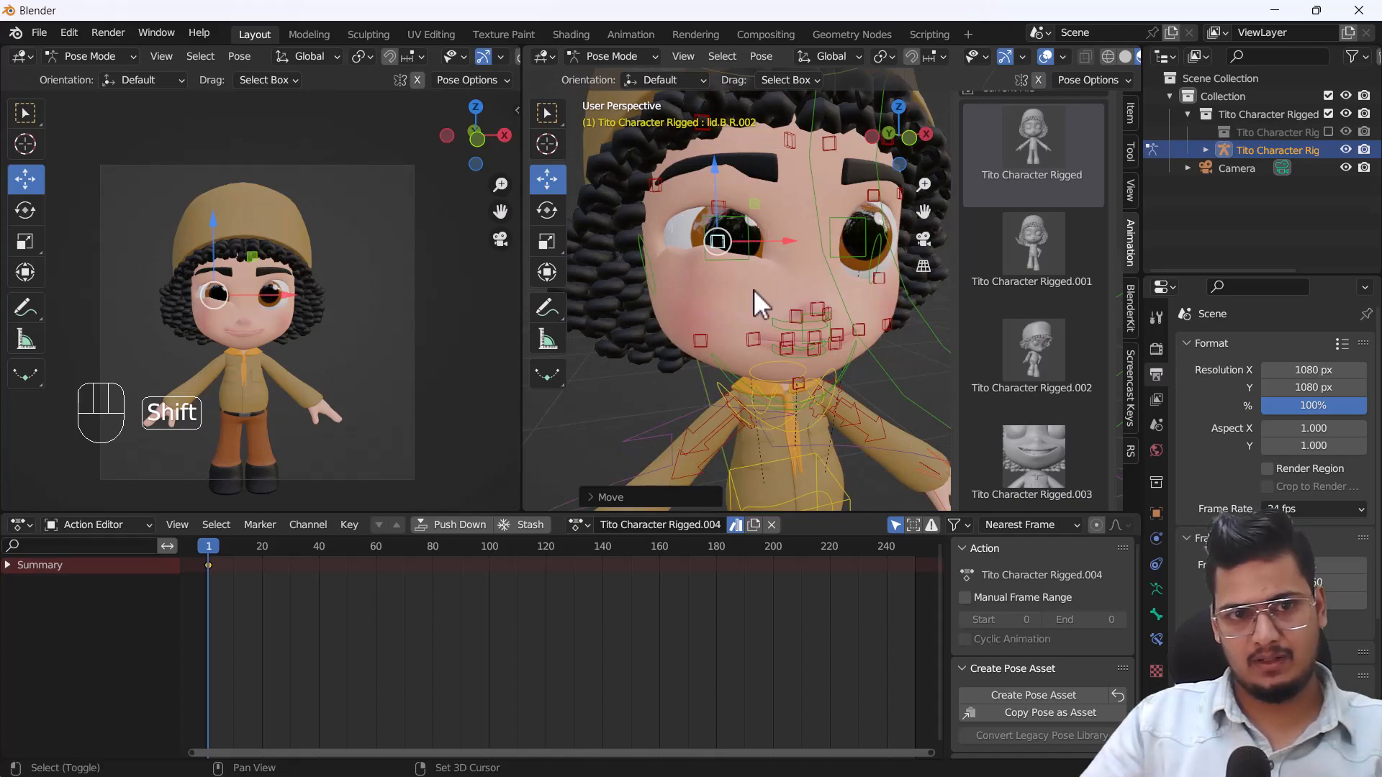
Close the right eye by lowering its upper lid control and raising its lower lid control until the lids meet.
middle_click_drag(754, 289, 739, 270, "shift")
key("ctrl+z")
scroll(726, 229, "up", 5)
middle_click_drag(731, 193, 872, 332, "shift")
scroll(736, 321, "down", 2)
middle_click_drag(677, 280, 758, 215)
left_click_drag(738, 219, 741, 243)
left_click(731, 297)
scroll(735, 291, "up", 3)
left_click(748, 285)
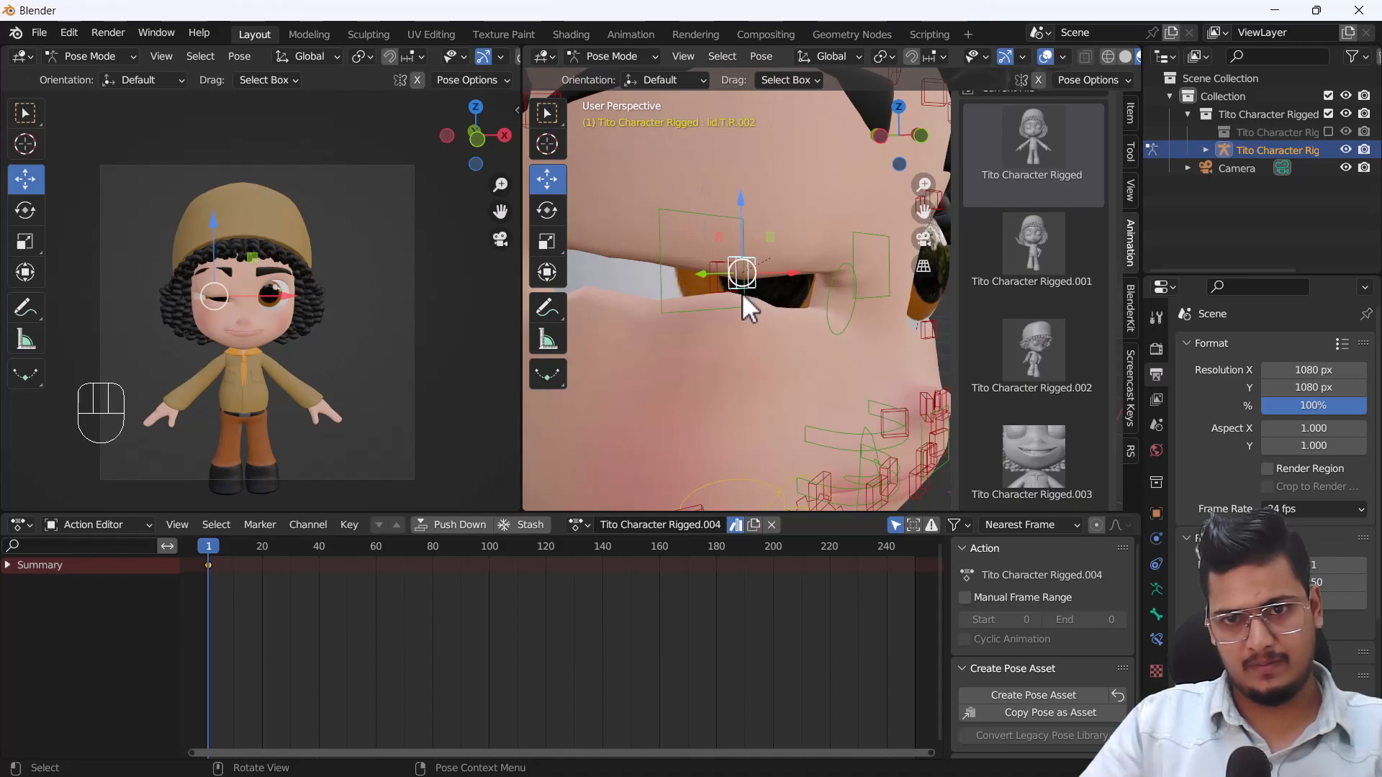
scroll(745, 293, "up", 2)
left_click_drag(726, 227, 726, 172)
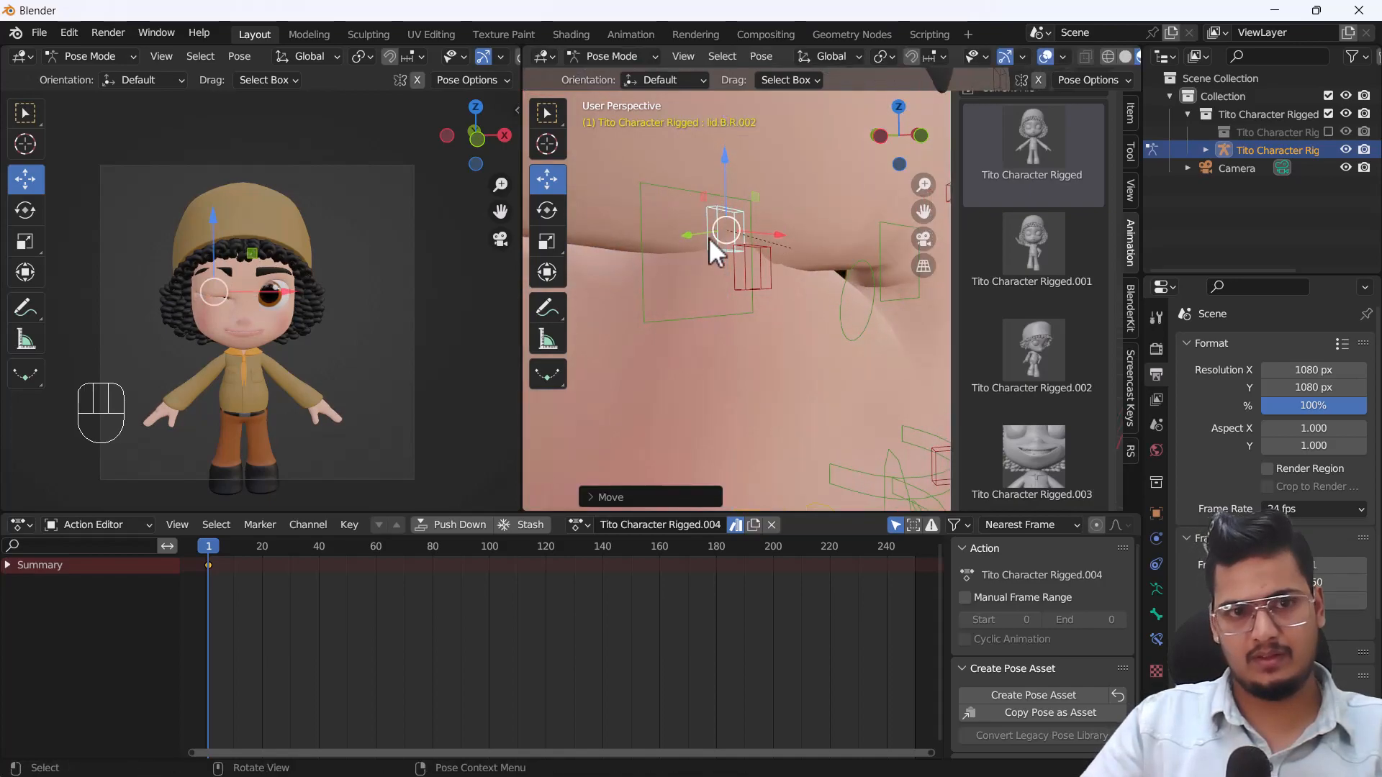
Reopen the right eye partway by moving its lower lid control back down and its upper lid control back up.
scroll(710, 245, "down", 4)
middle_click_drag(745, 321, 825, 289, "shift")
middle_click_drag(825, 288, 807, 292)
scroll(755, 256, "up", 3)
middle_click_drag(737, 192, 739, 340)
scroll(692, 329, "down", 1)
scroll(167, 345, "up", 4)
middle_click_drag(265, 277, 218, 347, "shift")
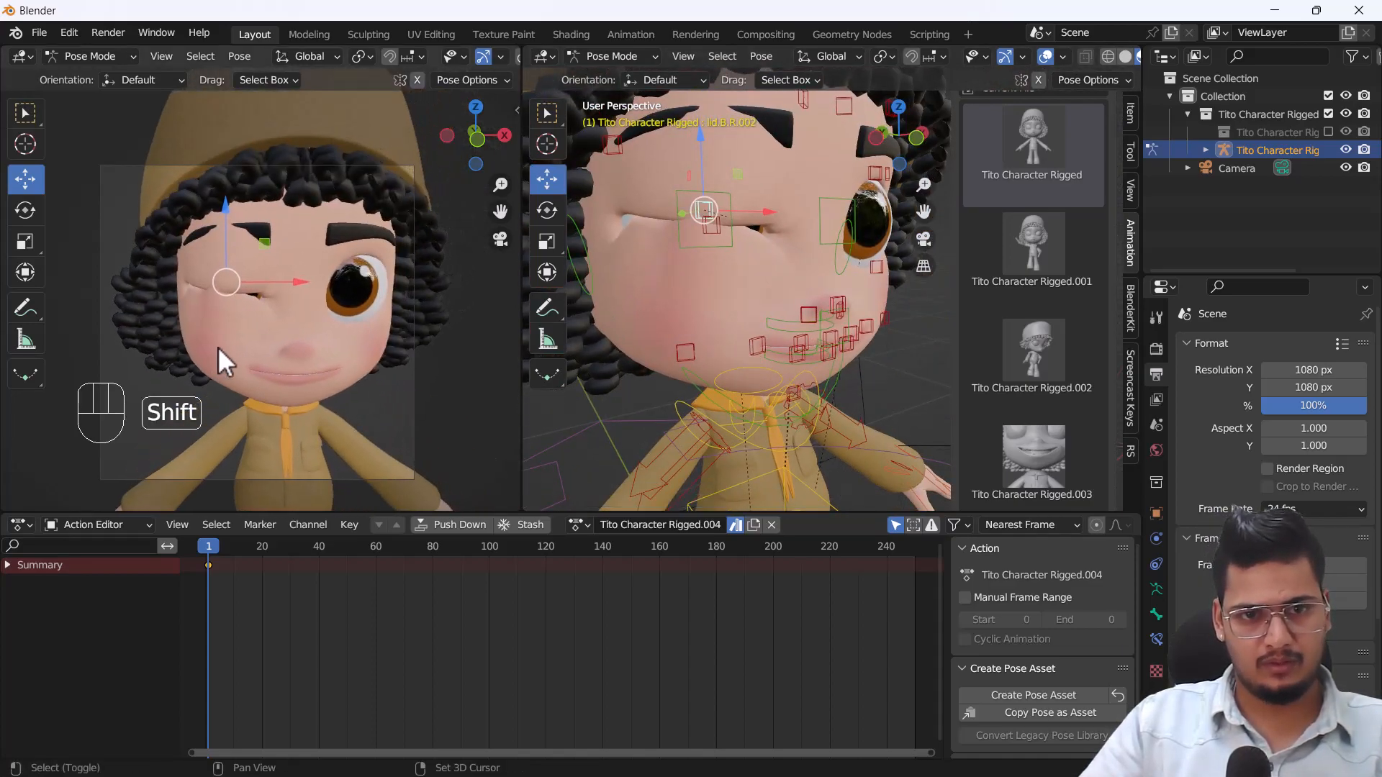
mouse_move(361, 332)
middle_mouse_down()
mouse_move(356, 293)
mouse_move(362, 334)
middle_mouse_up()
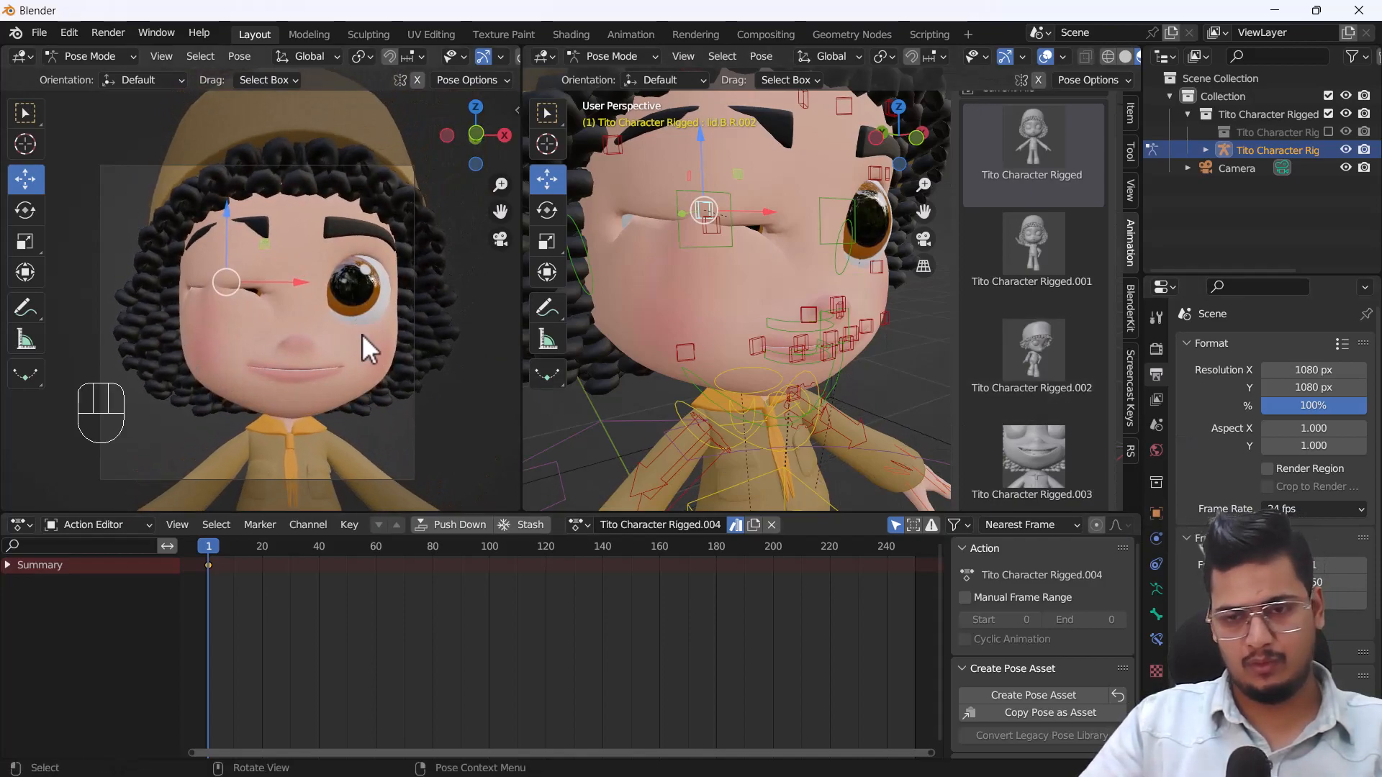
mouse_move(703, 156)
left_mouse_down()
mouse_move(712, 176)
mouse_move(711, 144)
left_mouse_up()
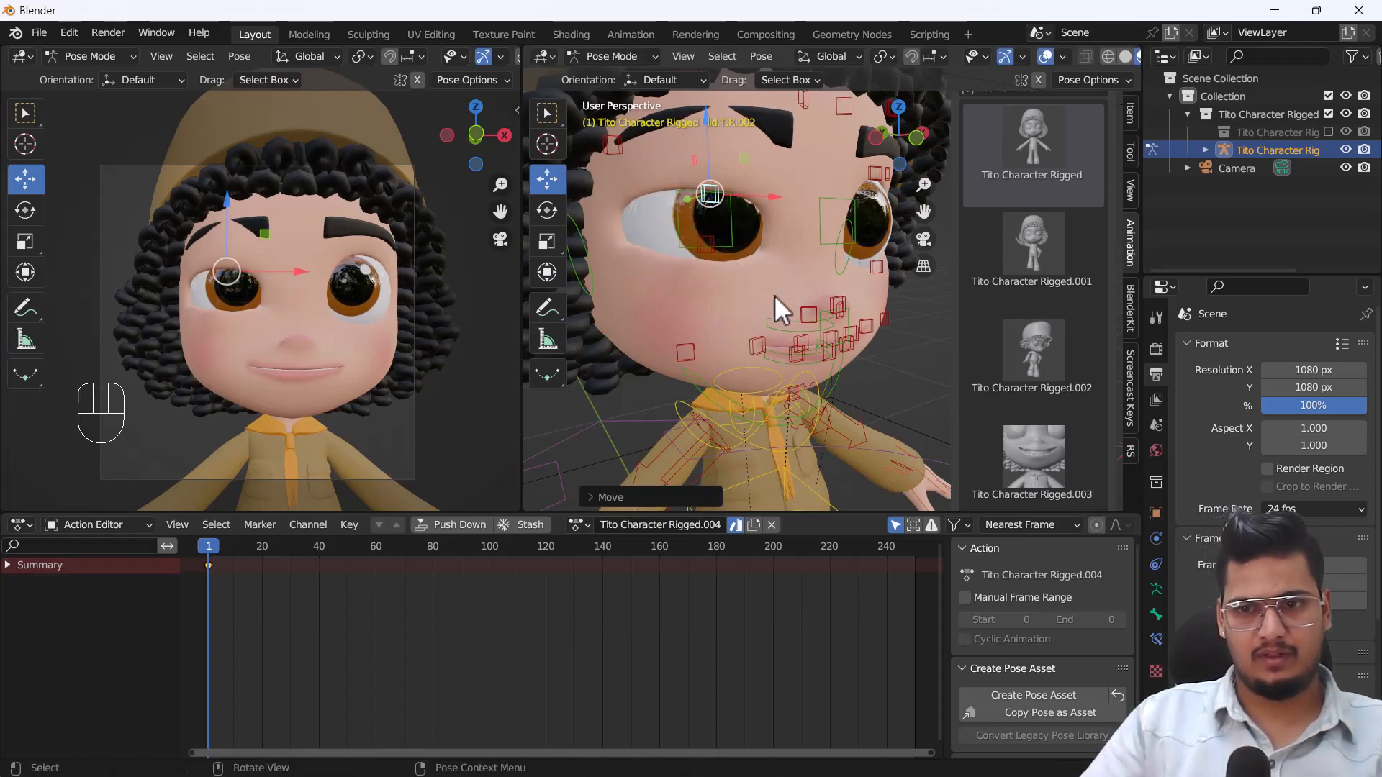
Select all bones of the rig and save the current facial pose as a new pose asset.
key("a")
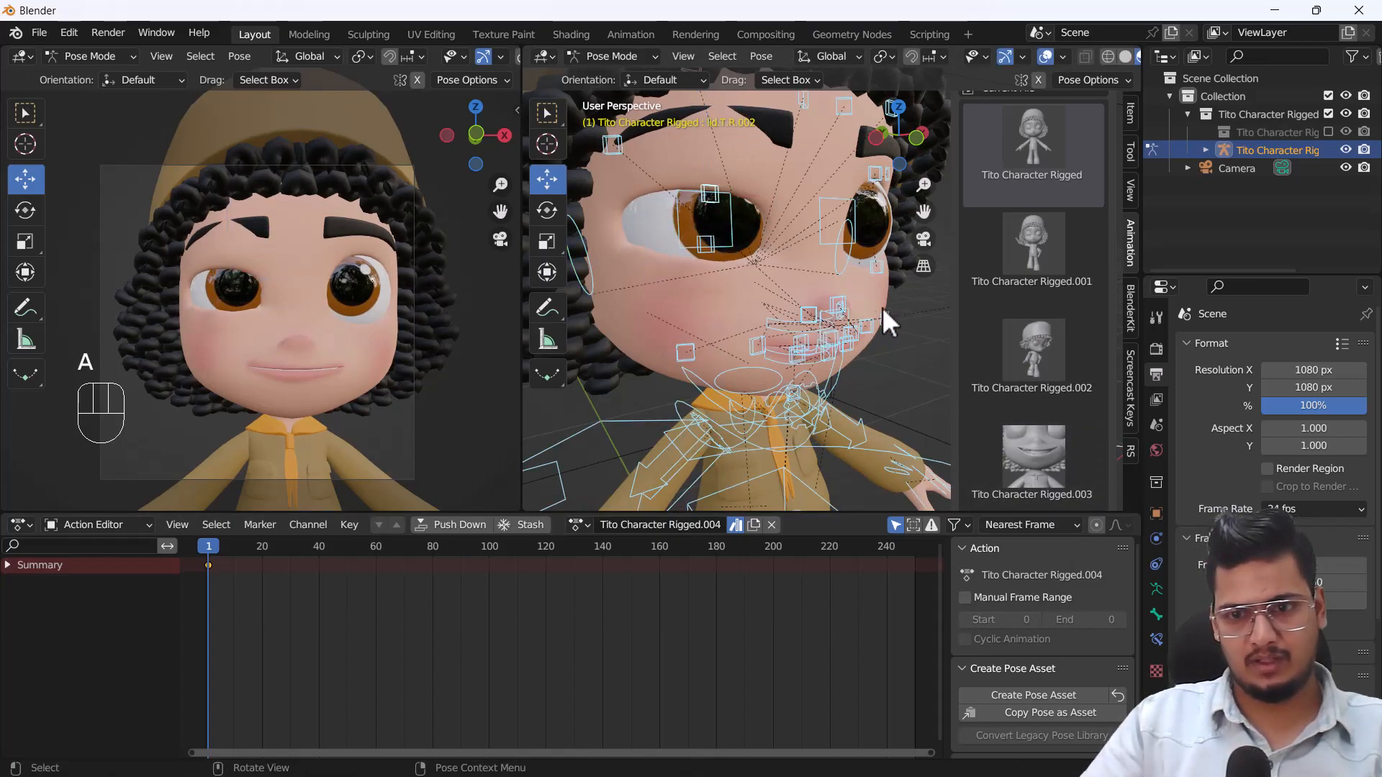
left_click(1041, 693)
scroll(1014, 461, "down", 3)
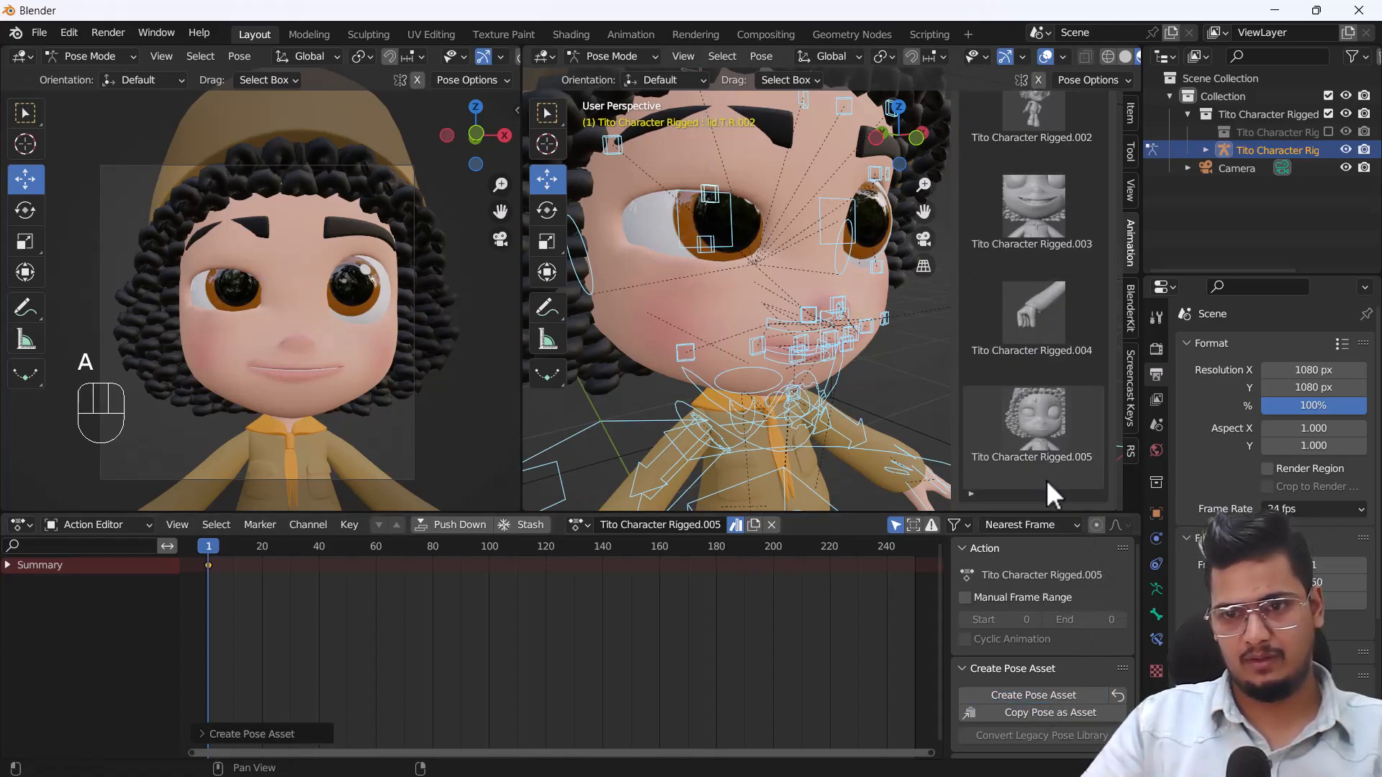
Reset the character with the Tito Character Rigged base pose and apply the waving Tito Character Rigged.001 pose from the Pose Library.
scroll(1035, 228, "up", 10)
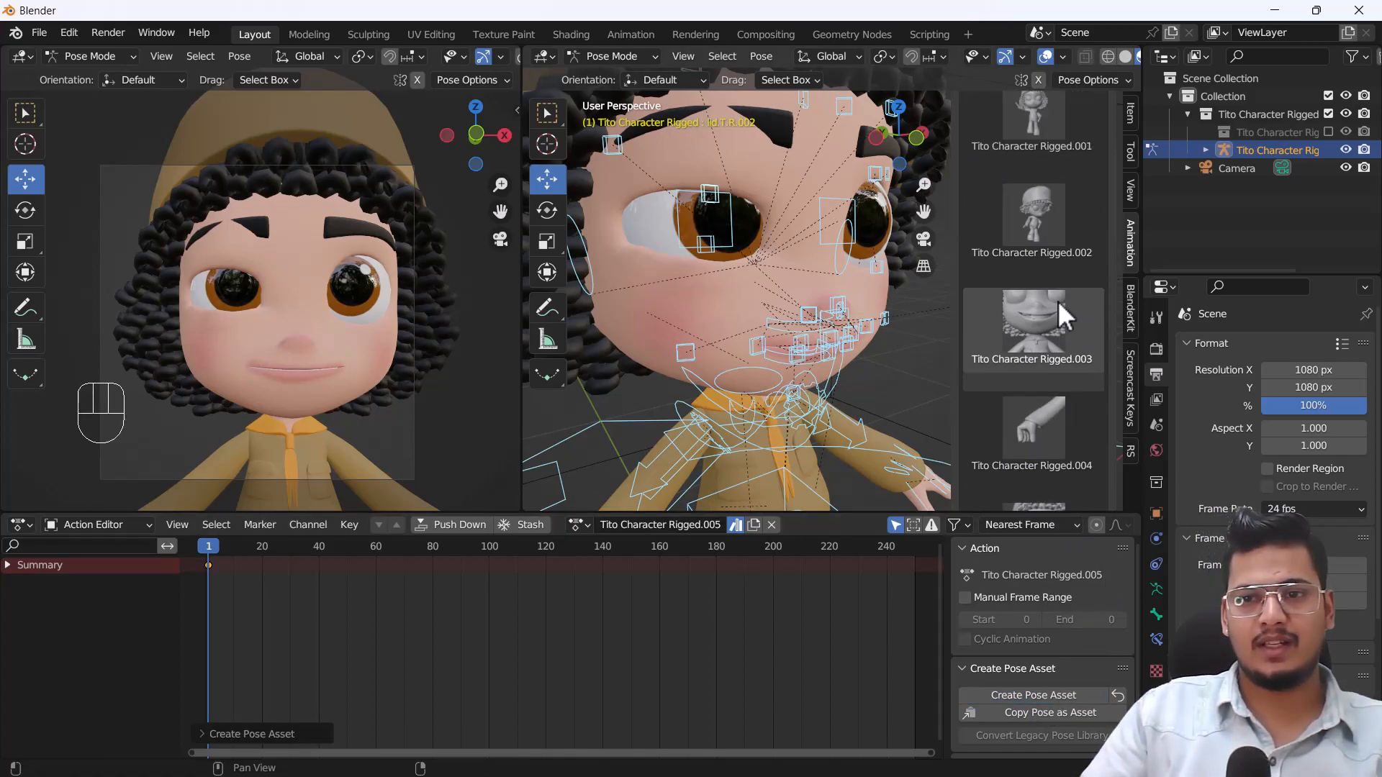
left_click(1047, 161)
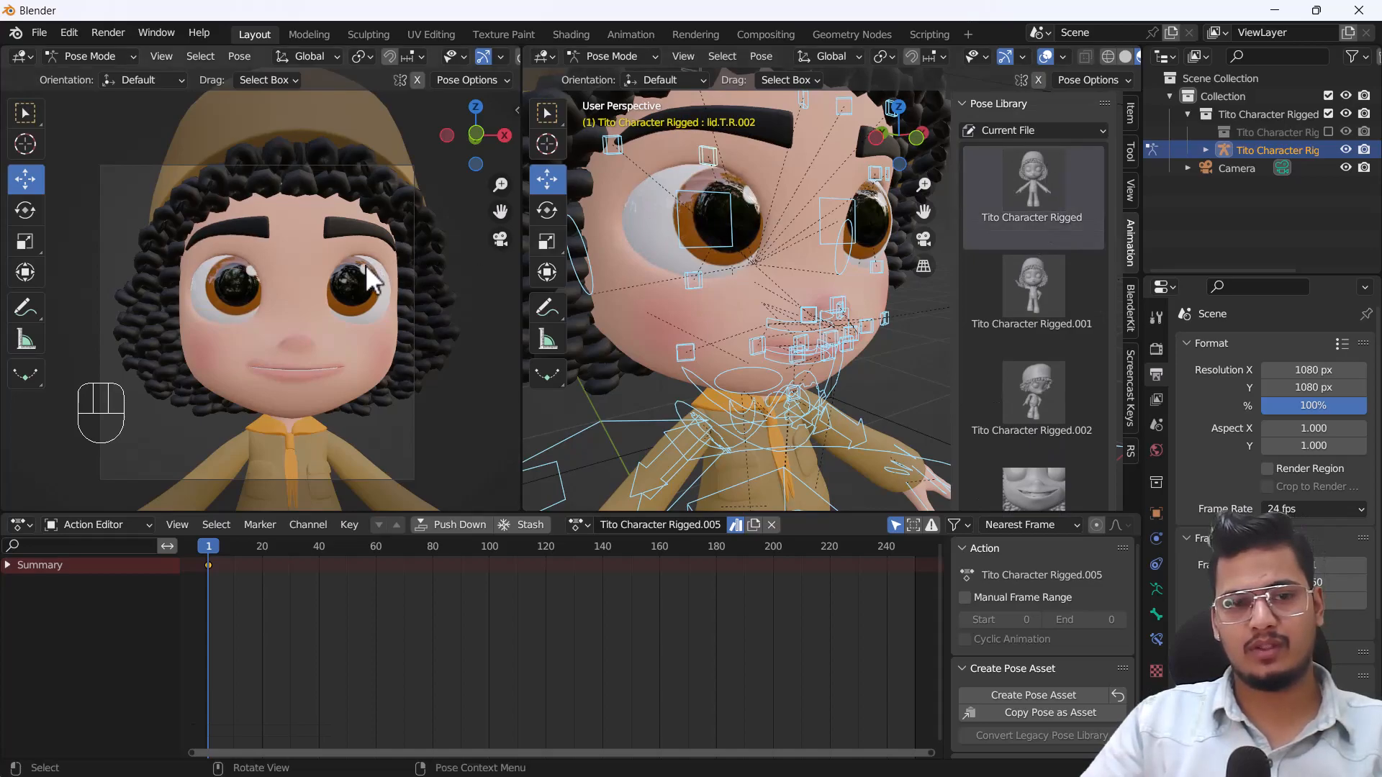
scroll(359, 270, "down", 5)
middle_click_drag(353, 374, 310, 345, "shift")
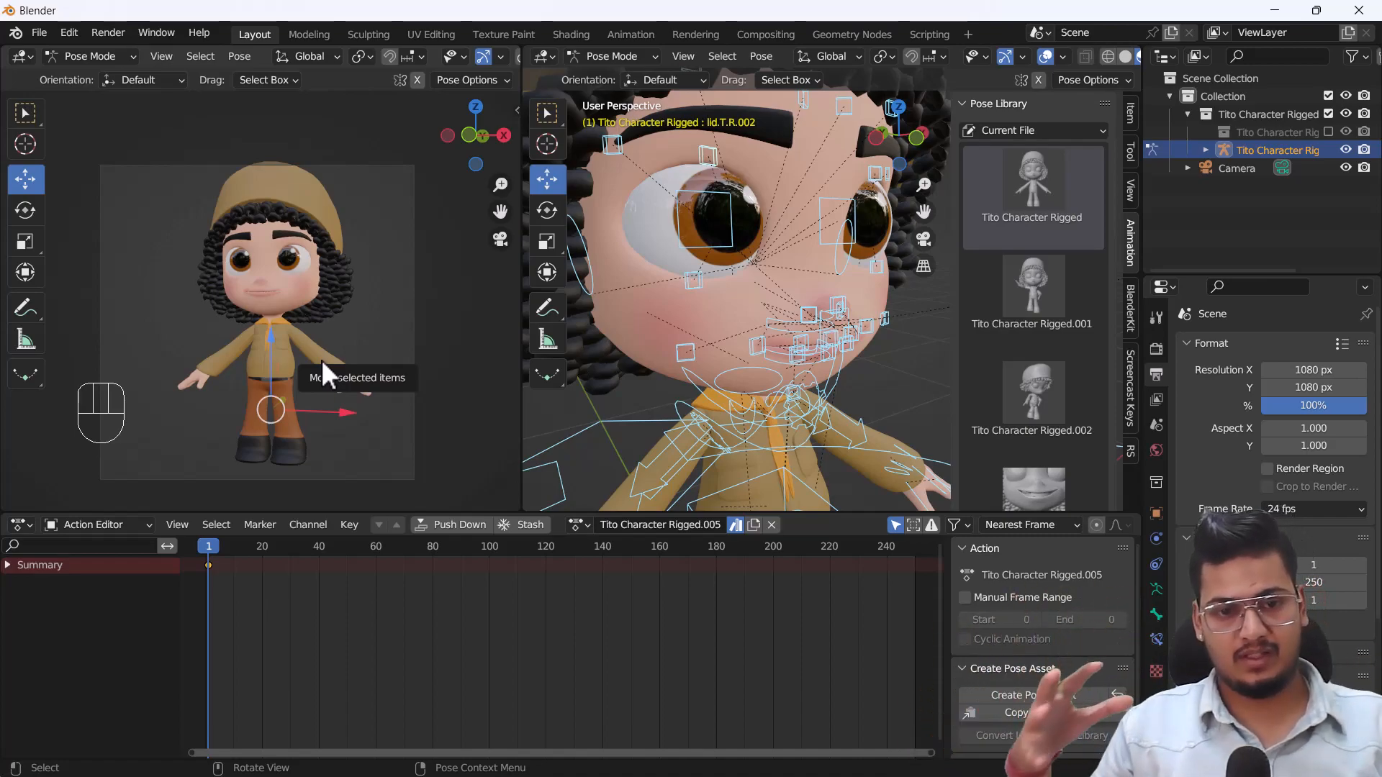
middle_click_drag(243, 381, 267, 409)
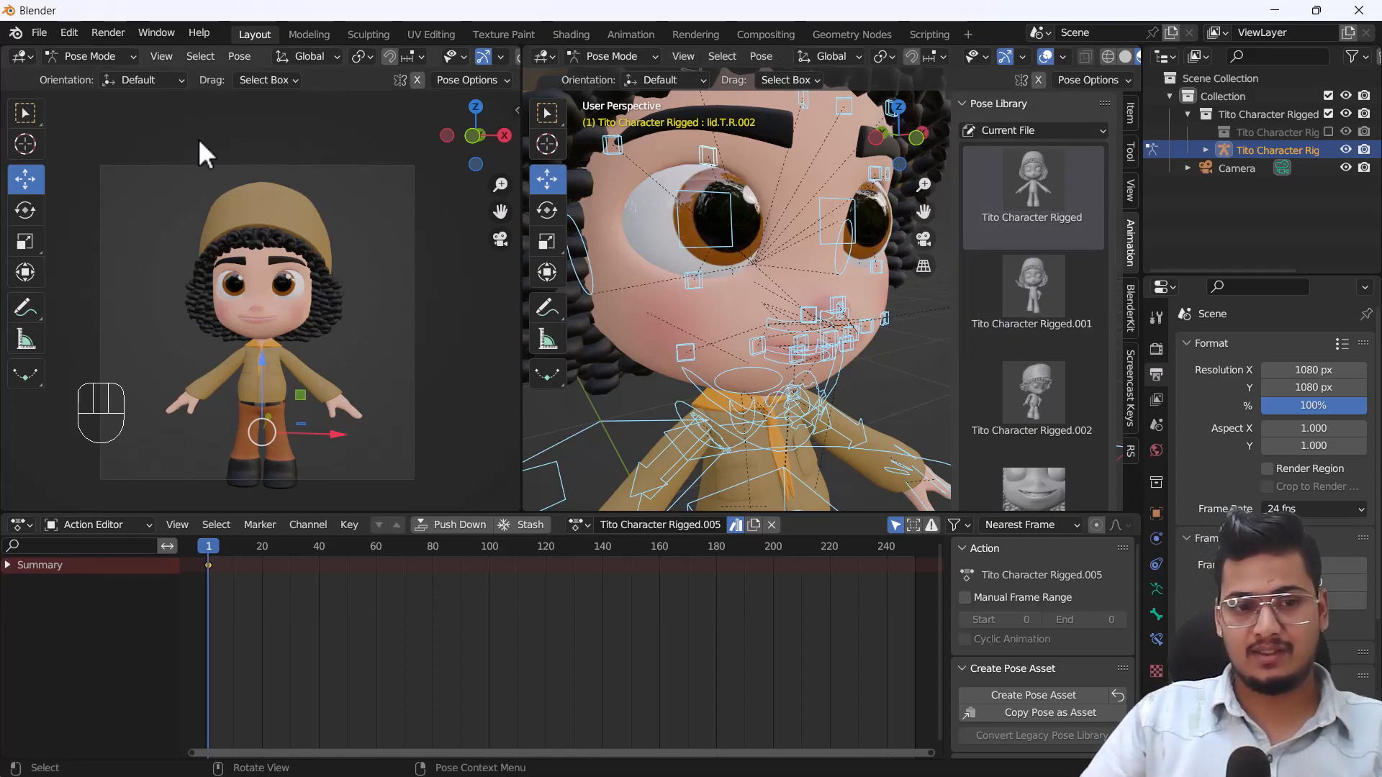
scroll(1044, 375, "down", 3)
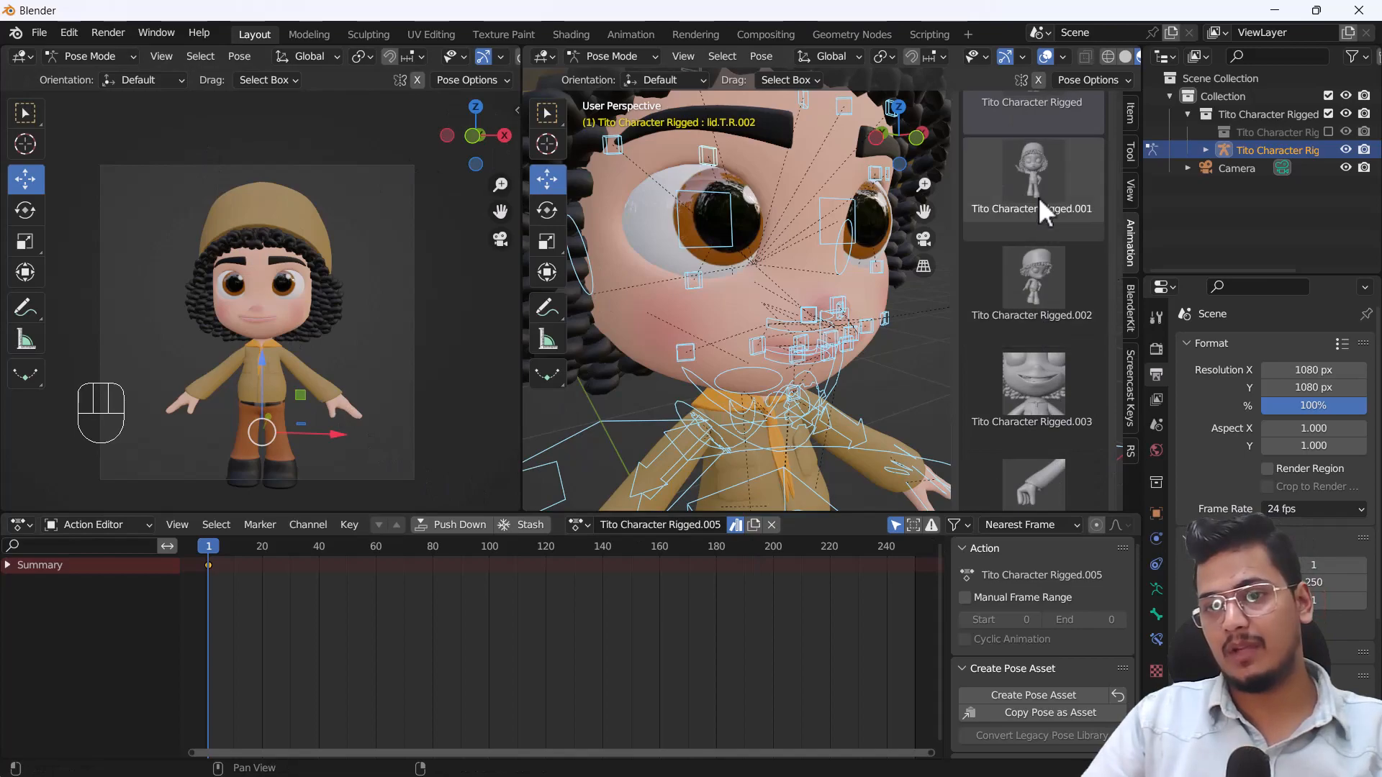
left_click(1036, 200)
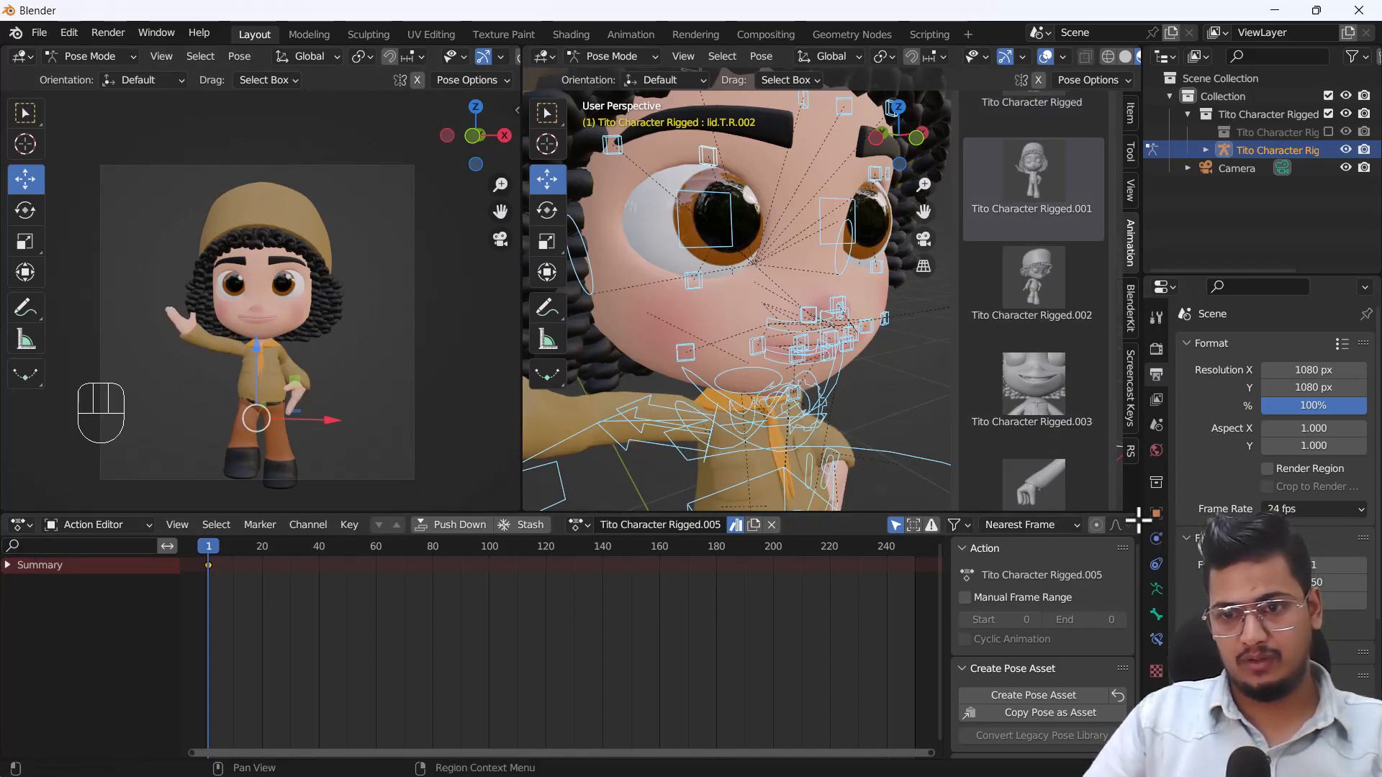
key("n")
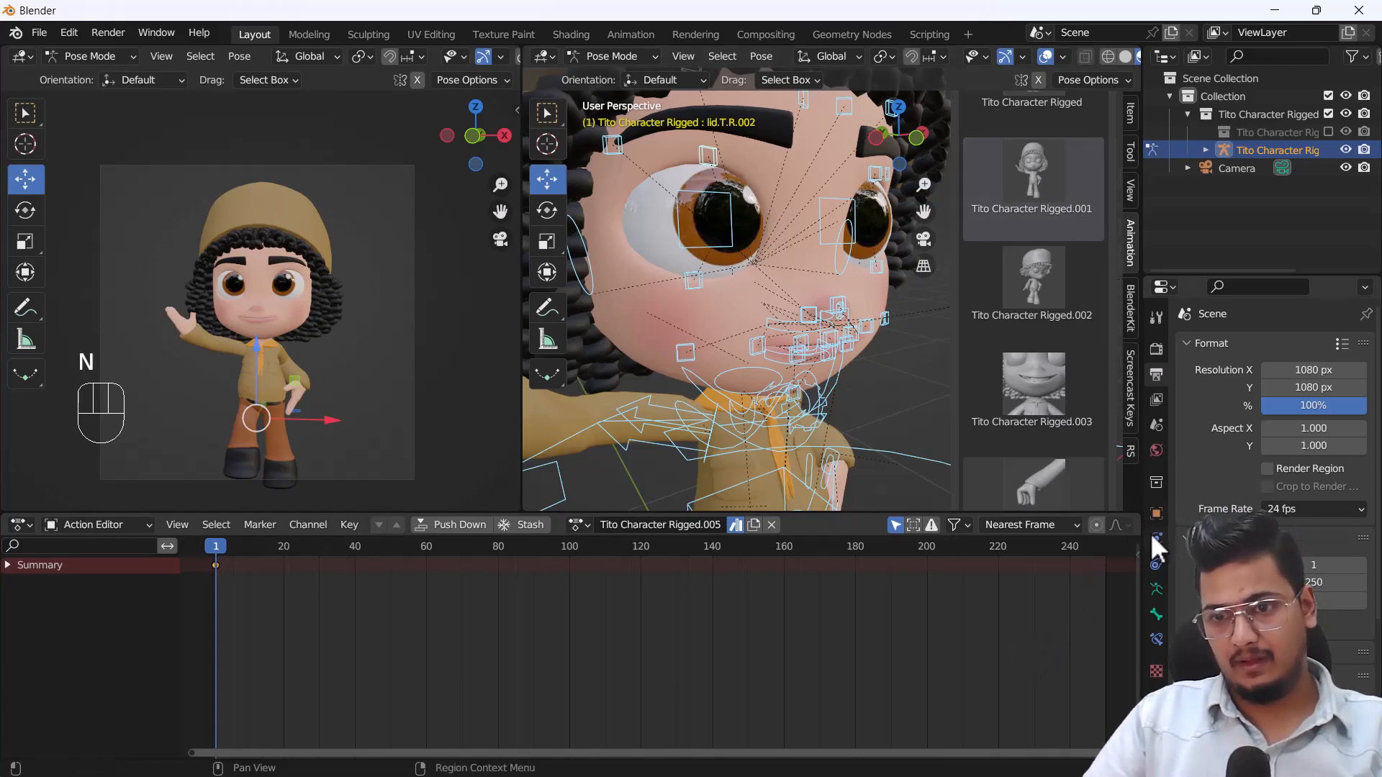
left_click_drag(1139, 517, 904, 532)
left_click(918, 524)
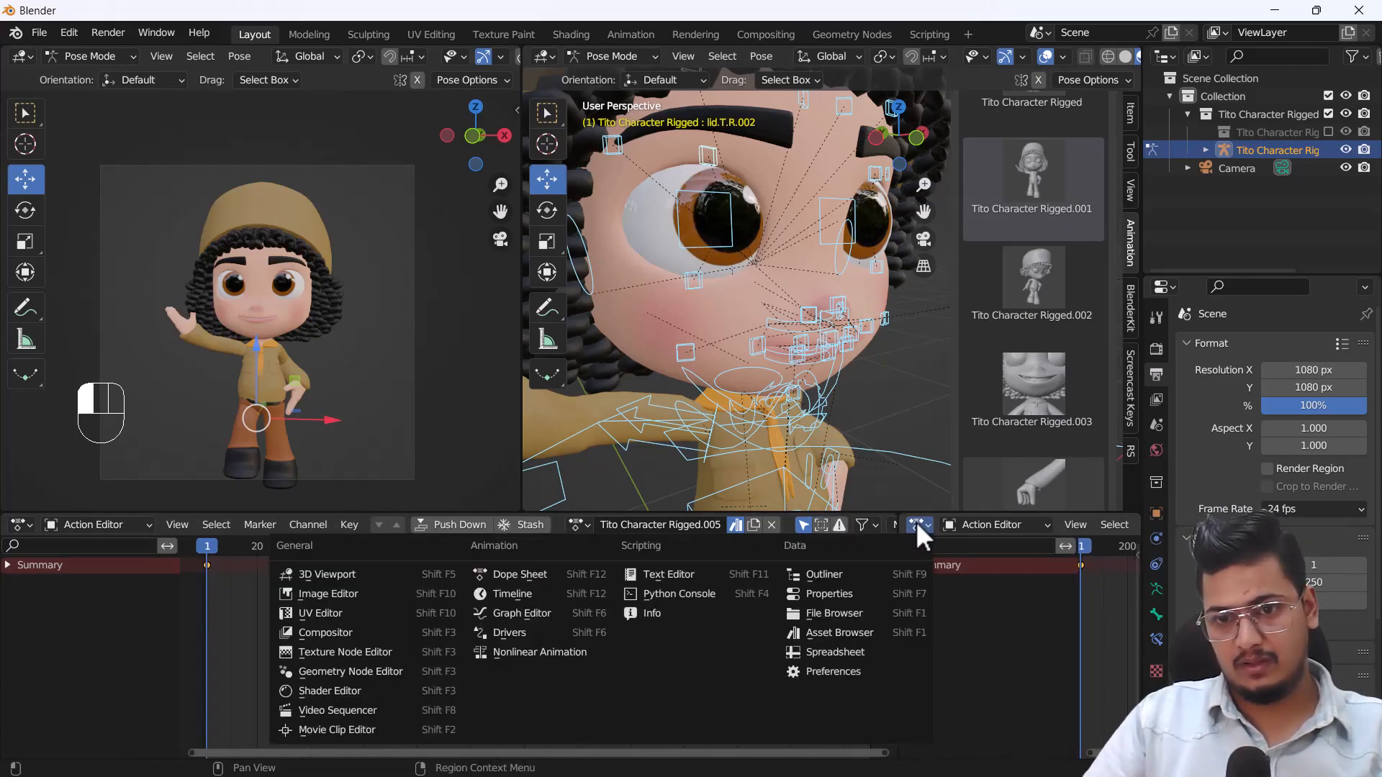
left_click(837, 632)
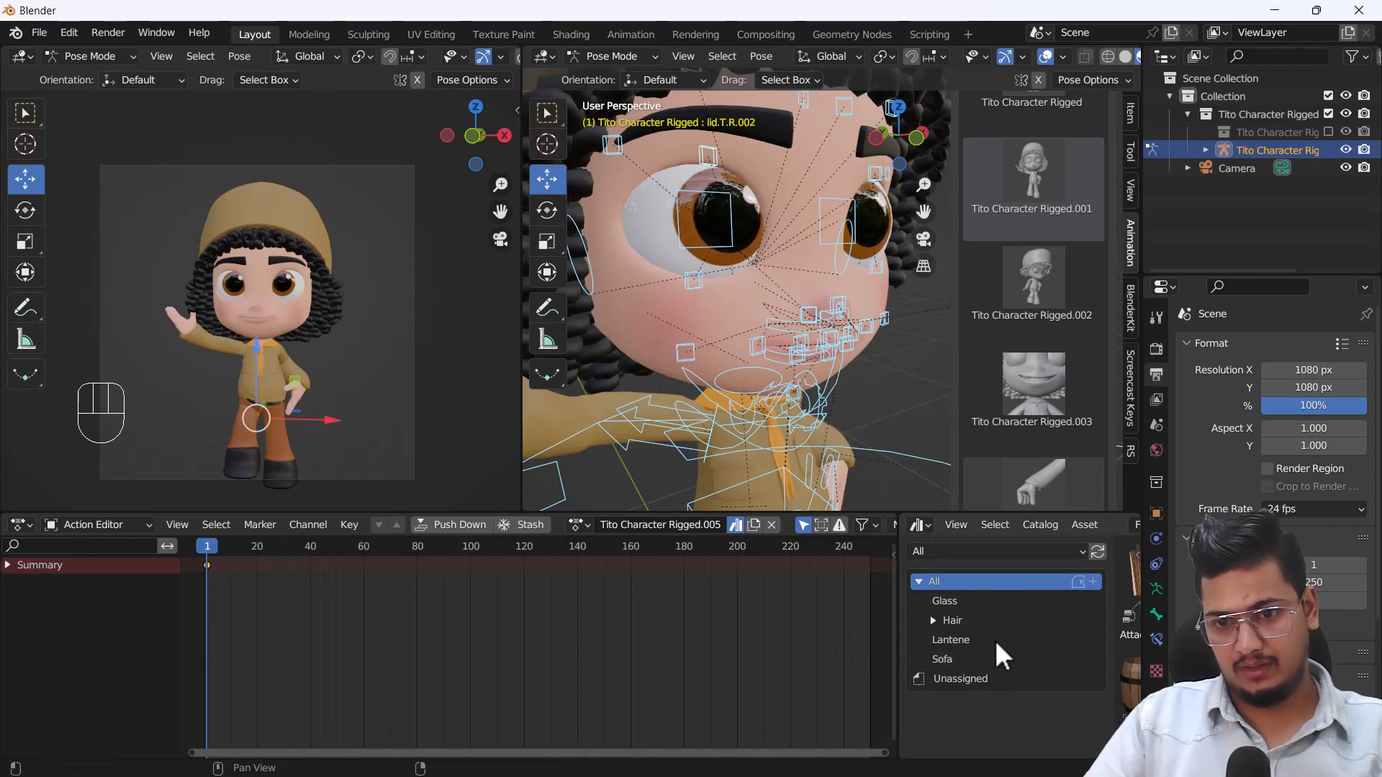
left_click(984, 680)
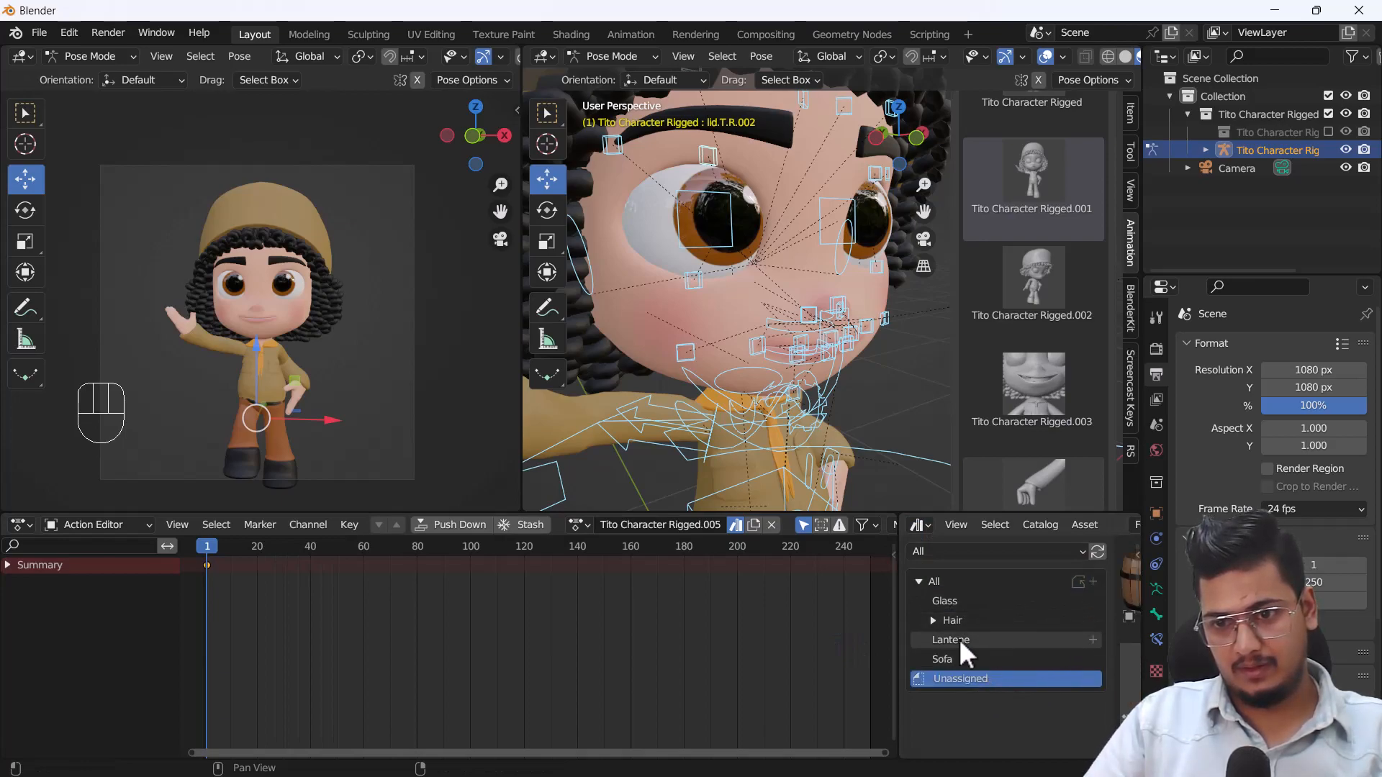
left_click_drag(896, 631, 650, 625)
left_click(947, 654)
scroll(953, 663, "down", 3)
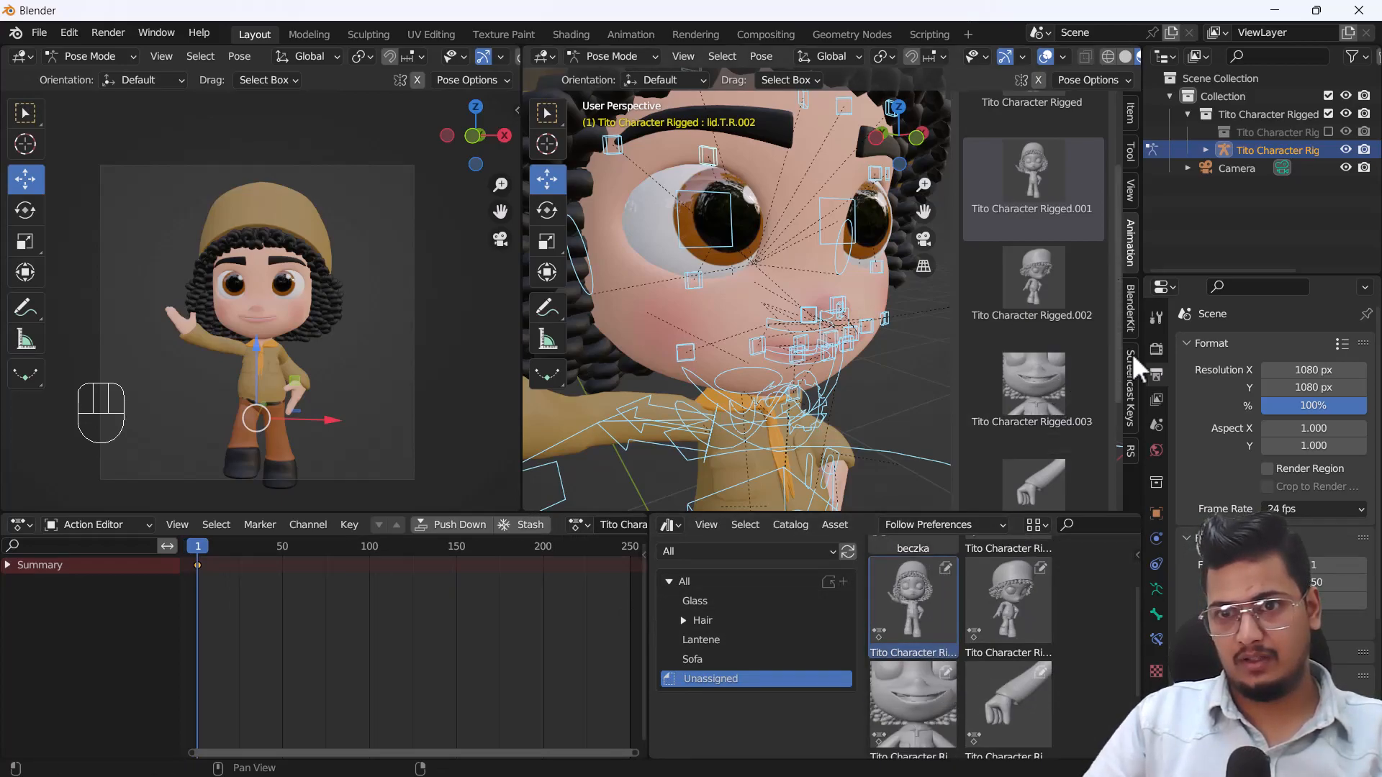
left_click_drag(644, 518, 748, 613)
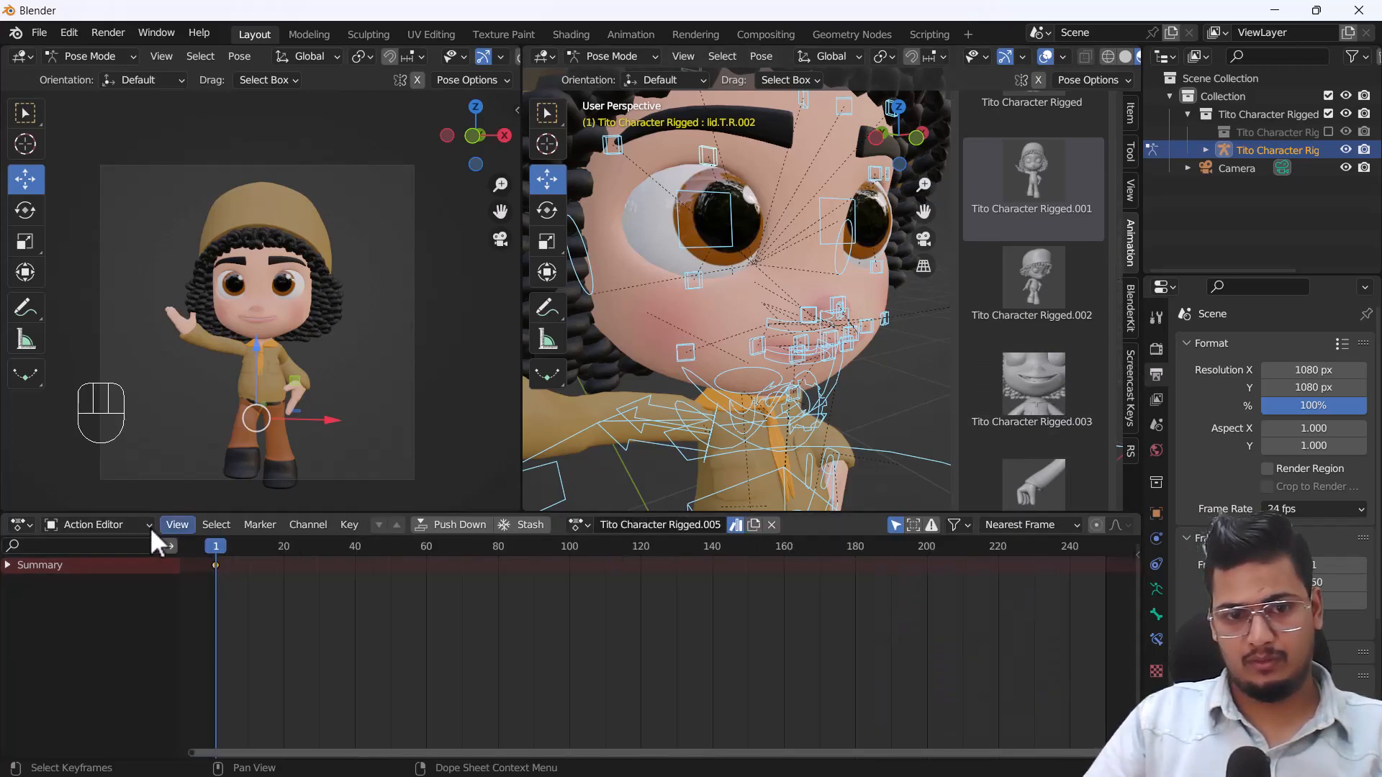
Reduce the Action Editor's height to enlarge the viewports and switch the rig from Pose Mode to Object Mode.
left_click_drag(79, 513, 80, 669)
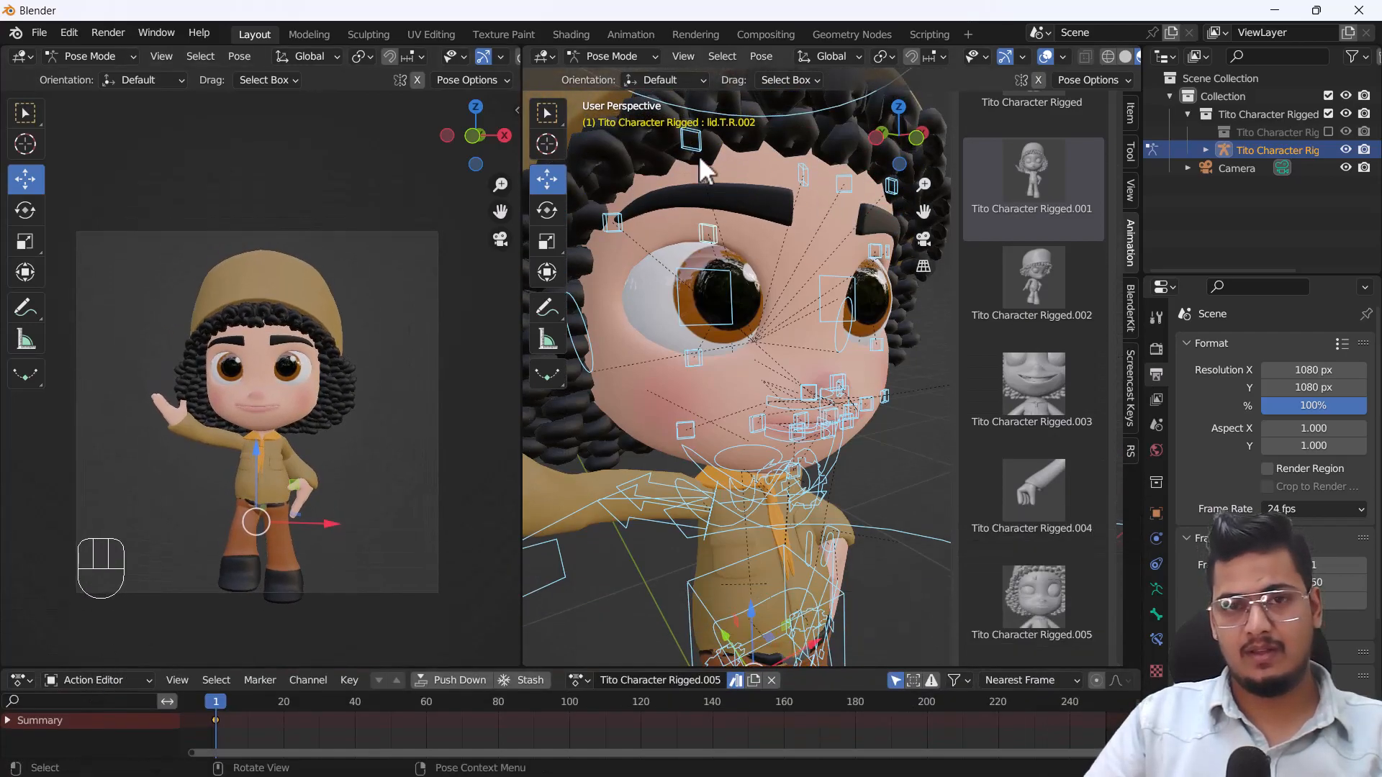
left_click(613, 57)
left_click(621, 75)
scroll(749, 381, "down", 5)
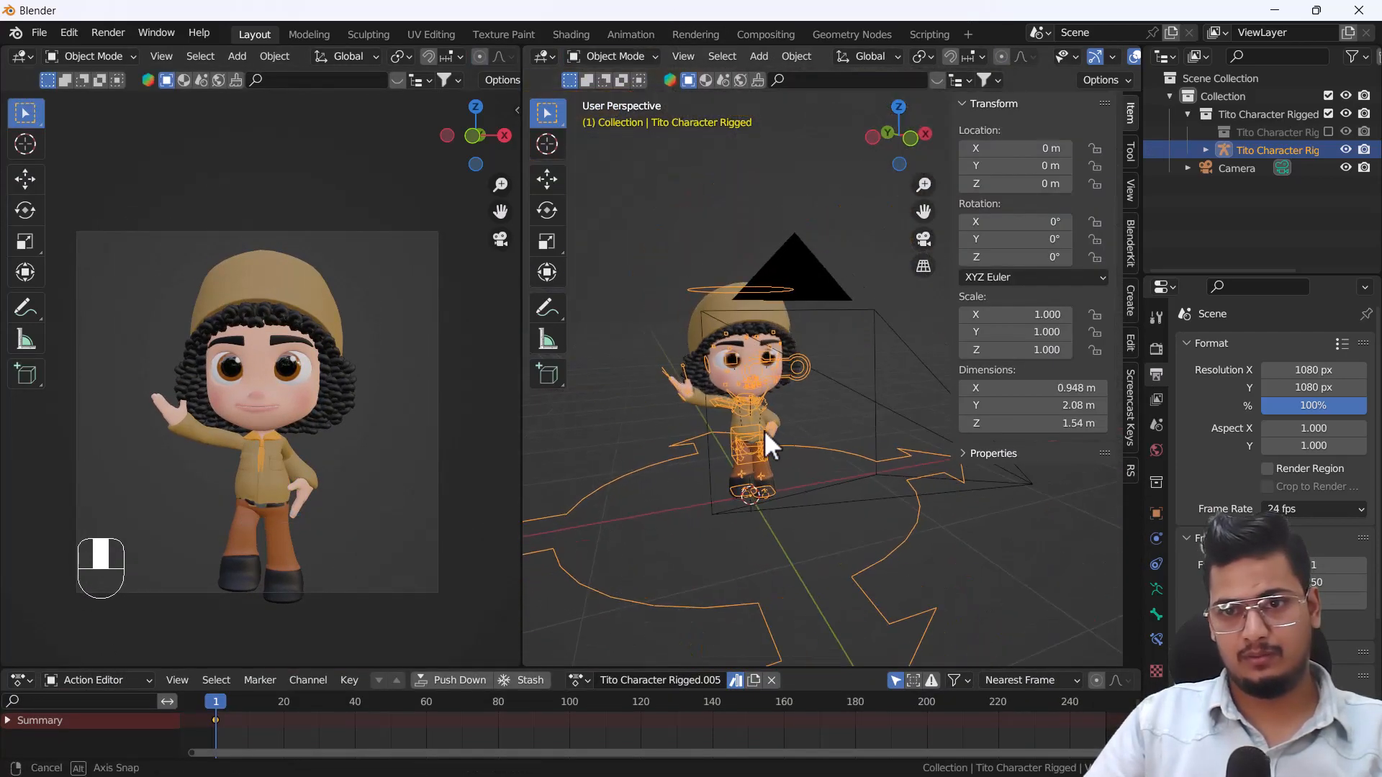
key("n")
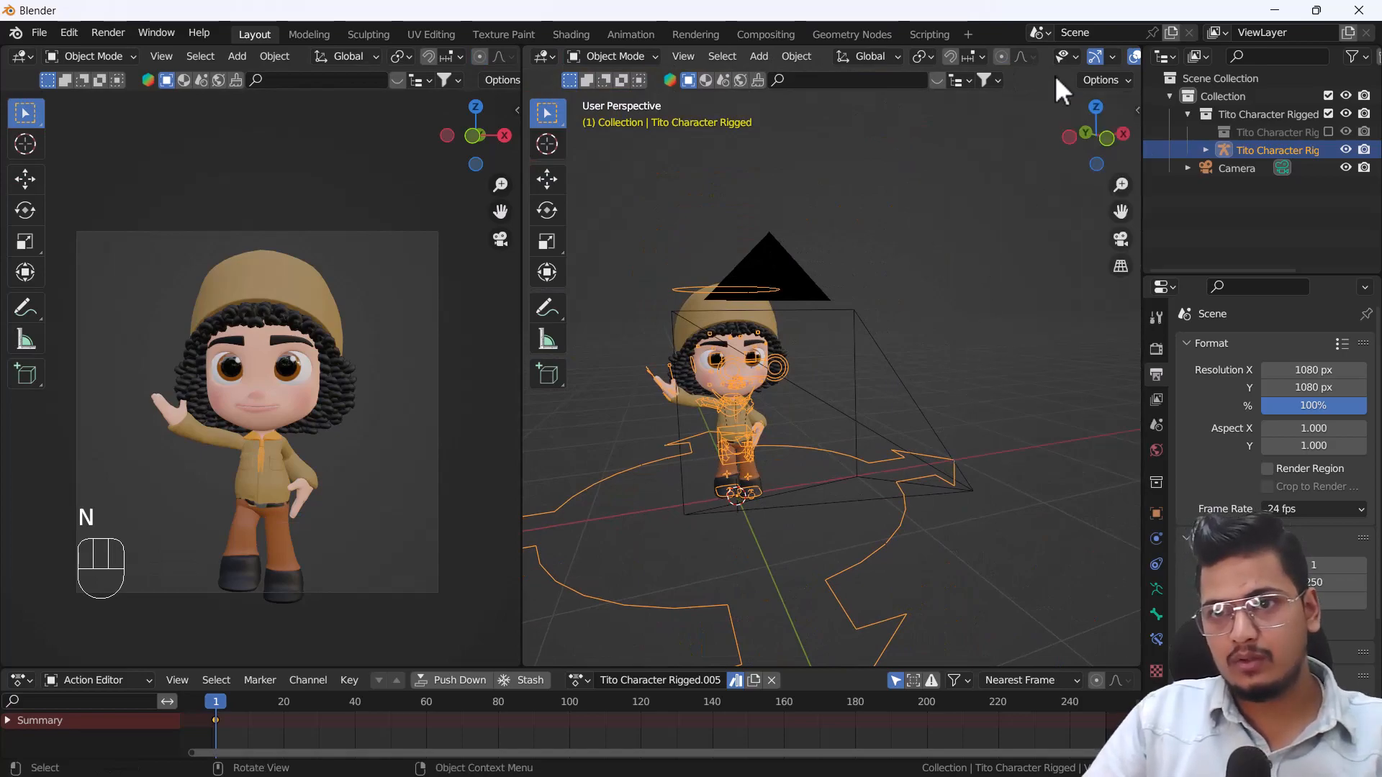
Change the viewport showing the rig controls into an Asset Browser and display the Unassigned catalog.
left_click(544, 56)
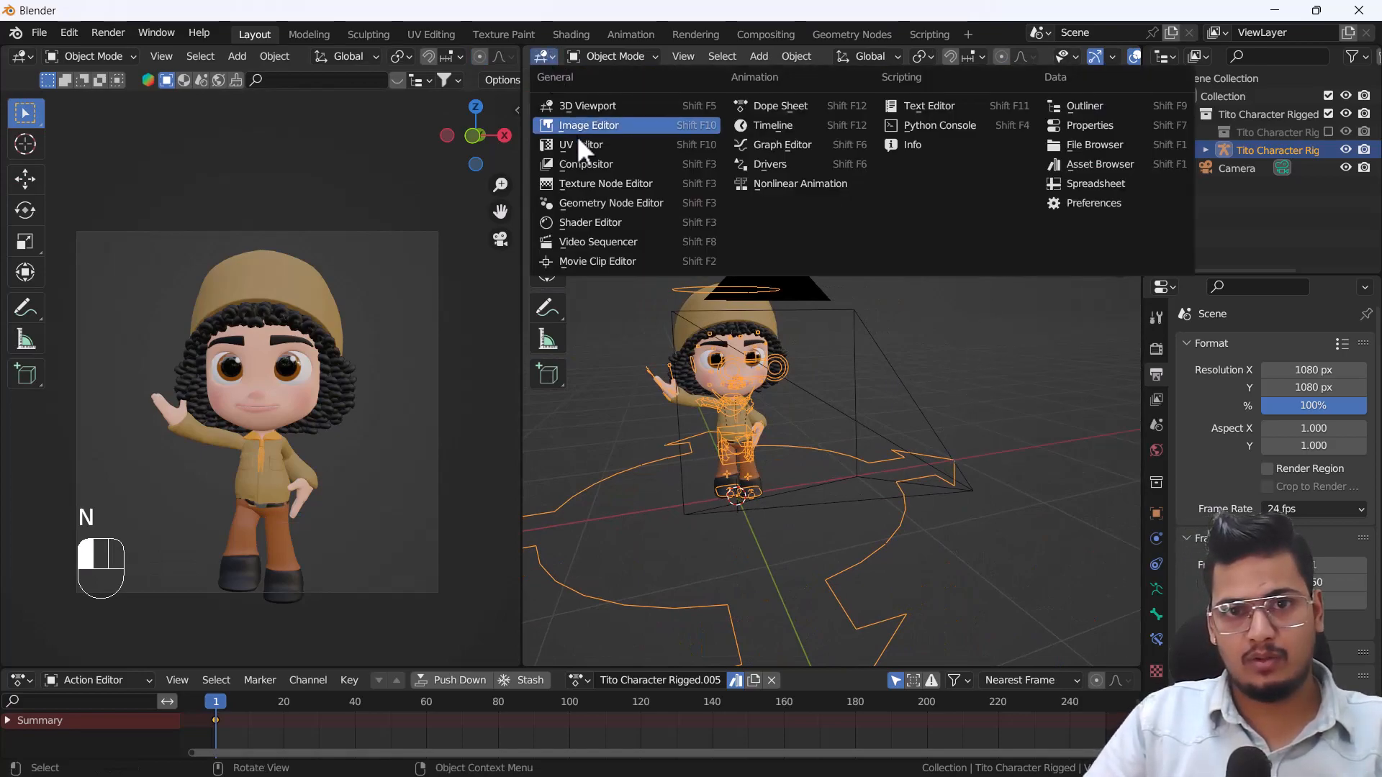
left_click(1101, 167)
left_click(584, 210)
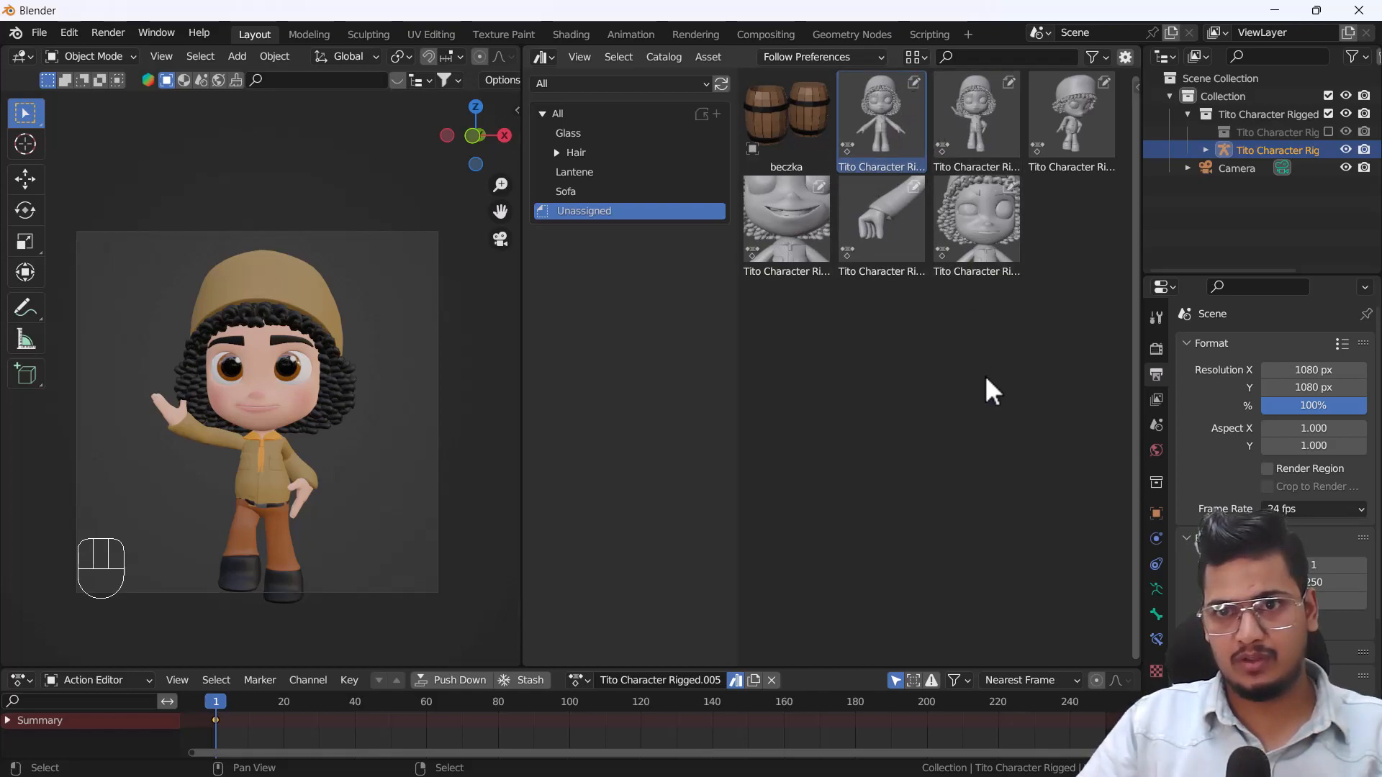
Show the asset details and regenerate the automatic preview of the Tito Character Rigged pose asset.
key("n")
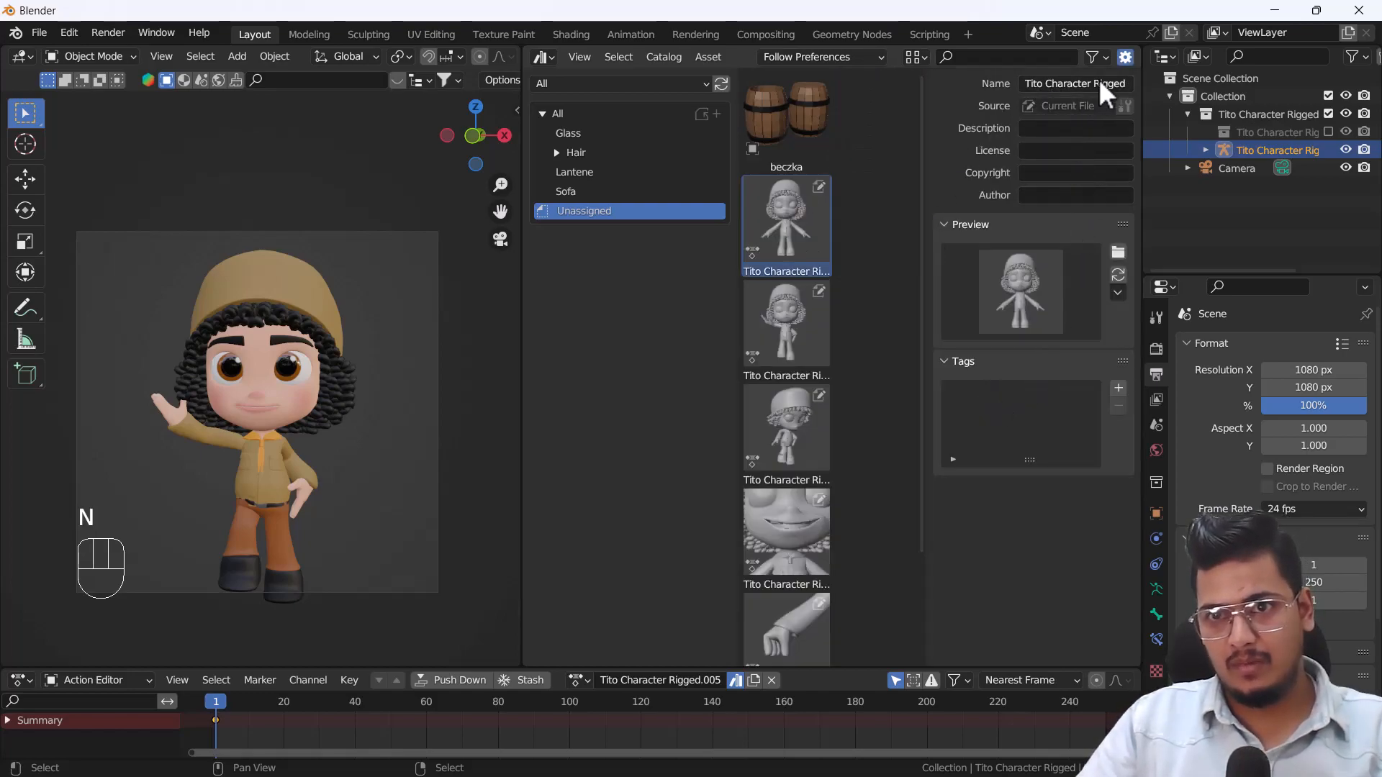
left_click(1119, 277)
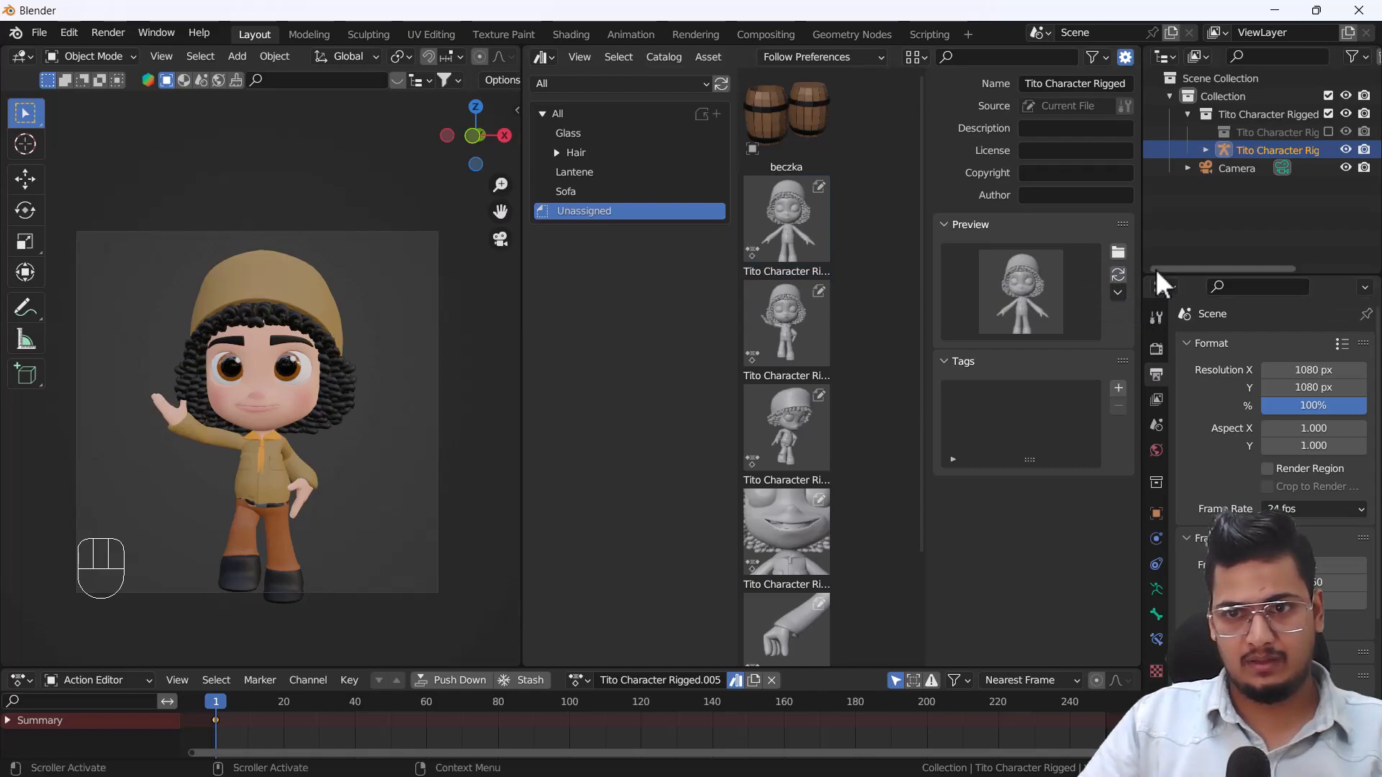
middle_click_drag(299, 392, 306, 405, "ctrl")
left_click(1121, 283)
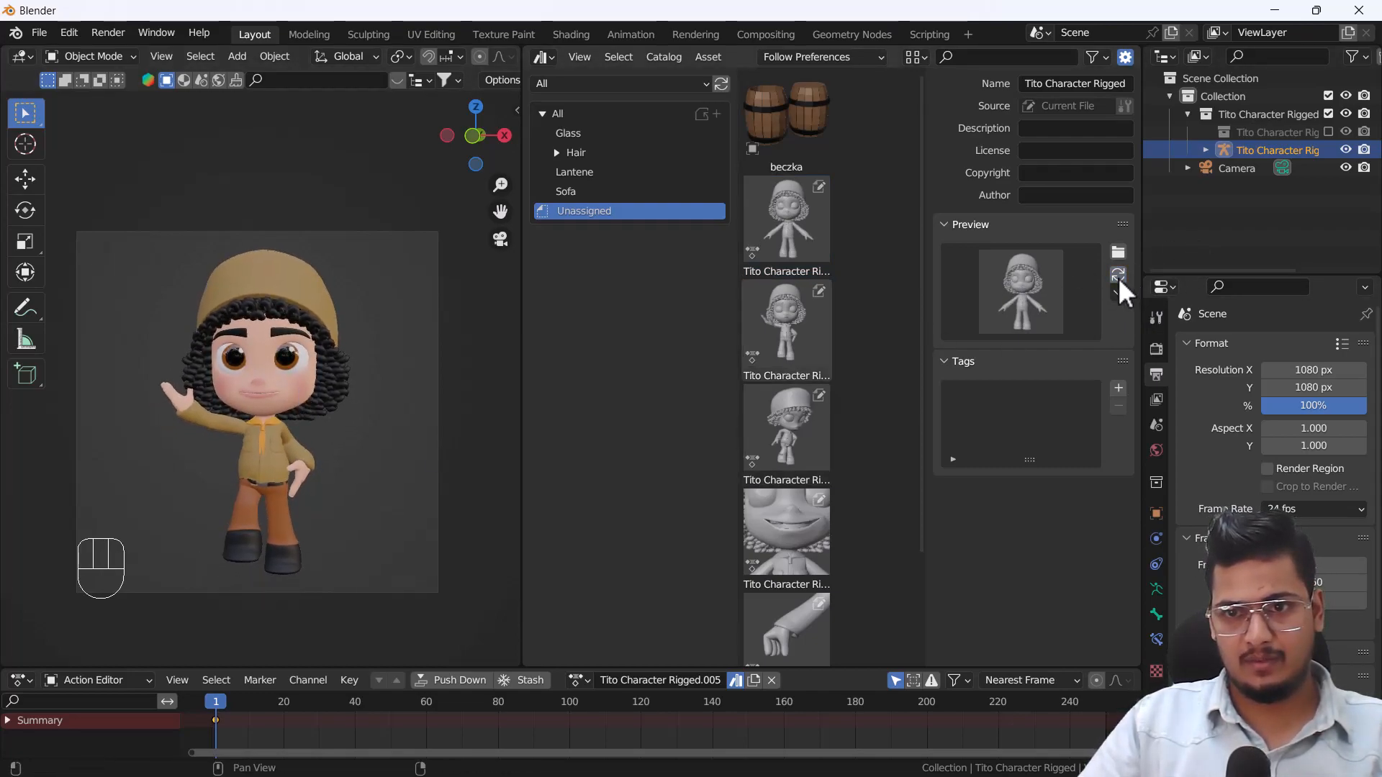
left_click(1117, 251)
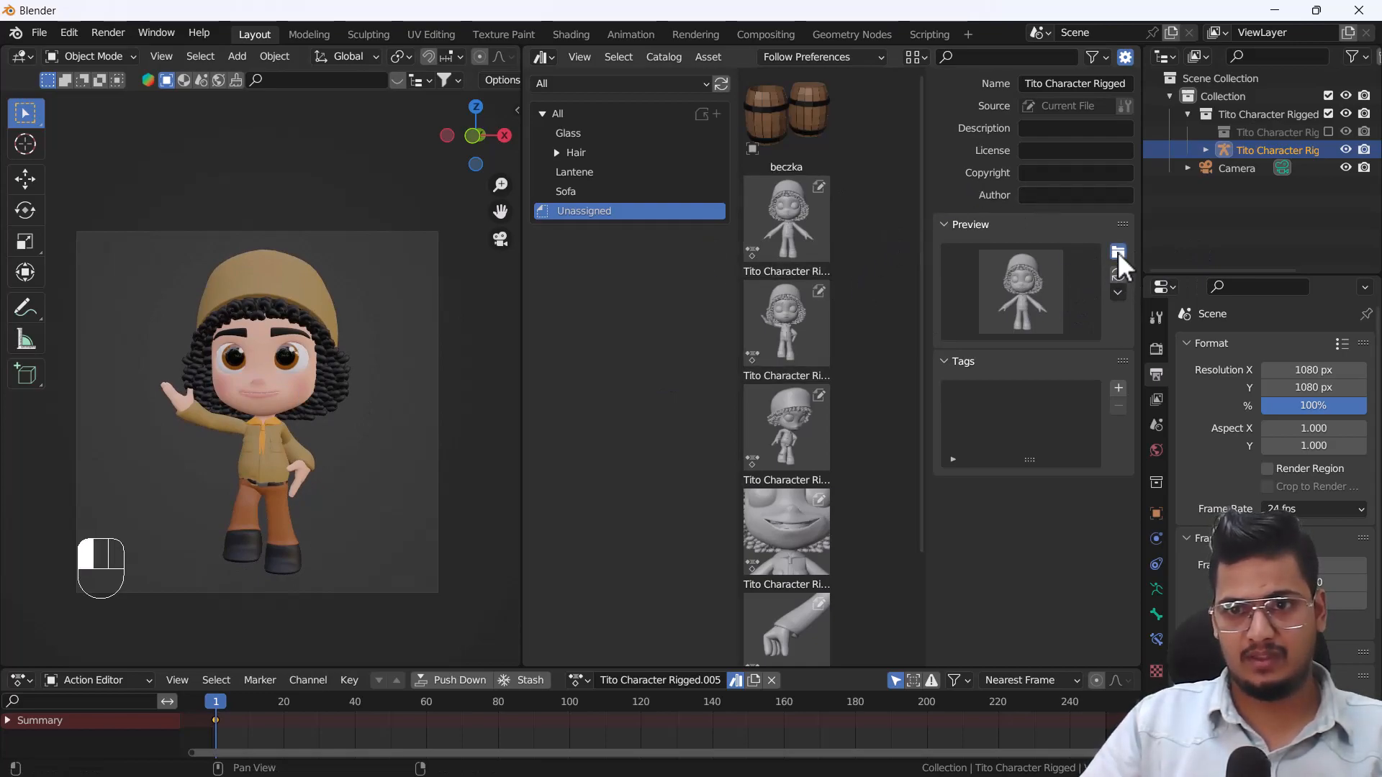
left_click(1138, 635)
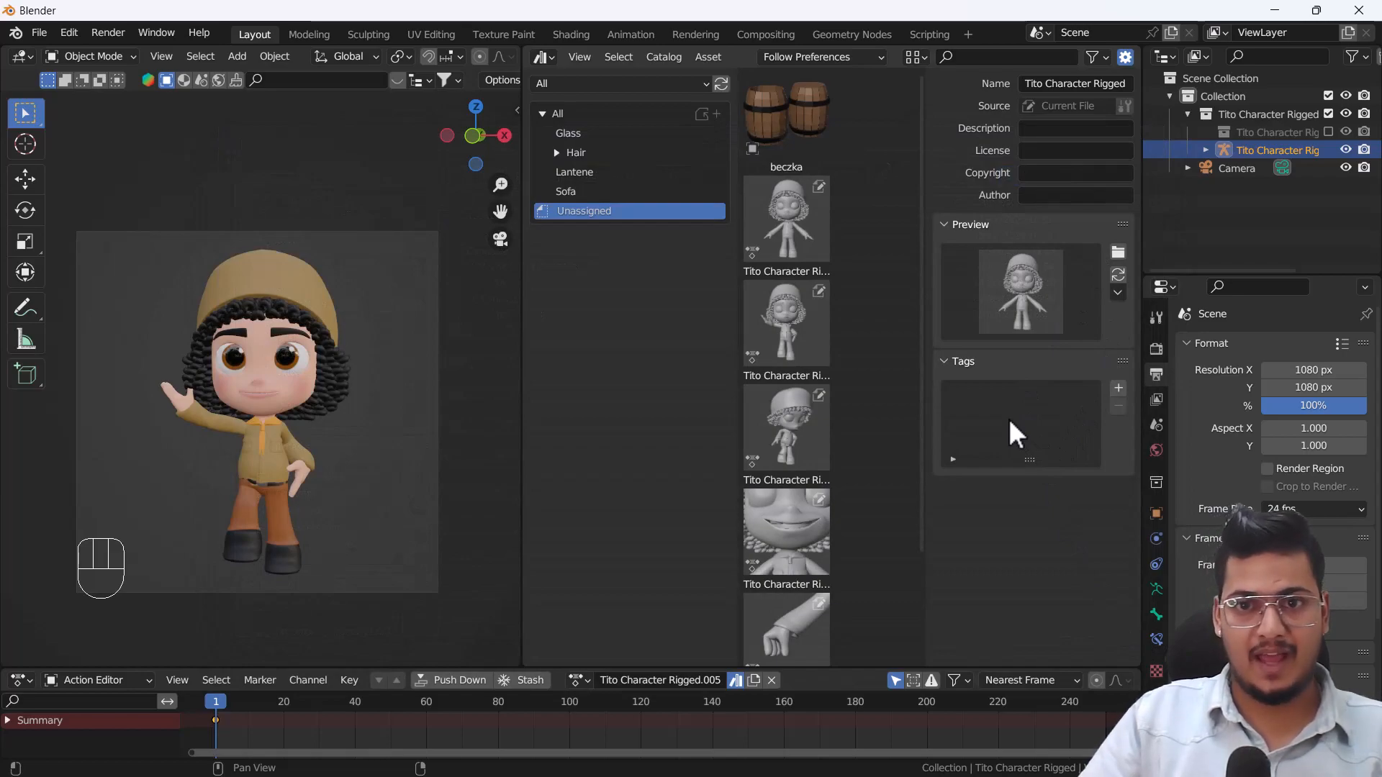
left_click(1066, 88)
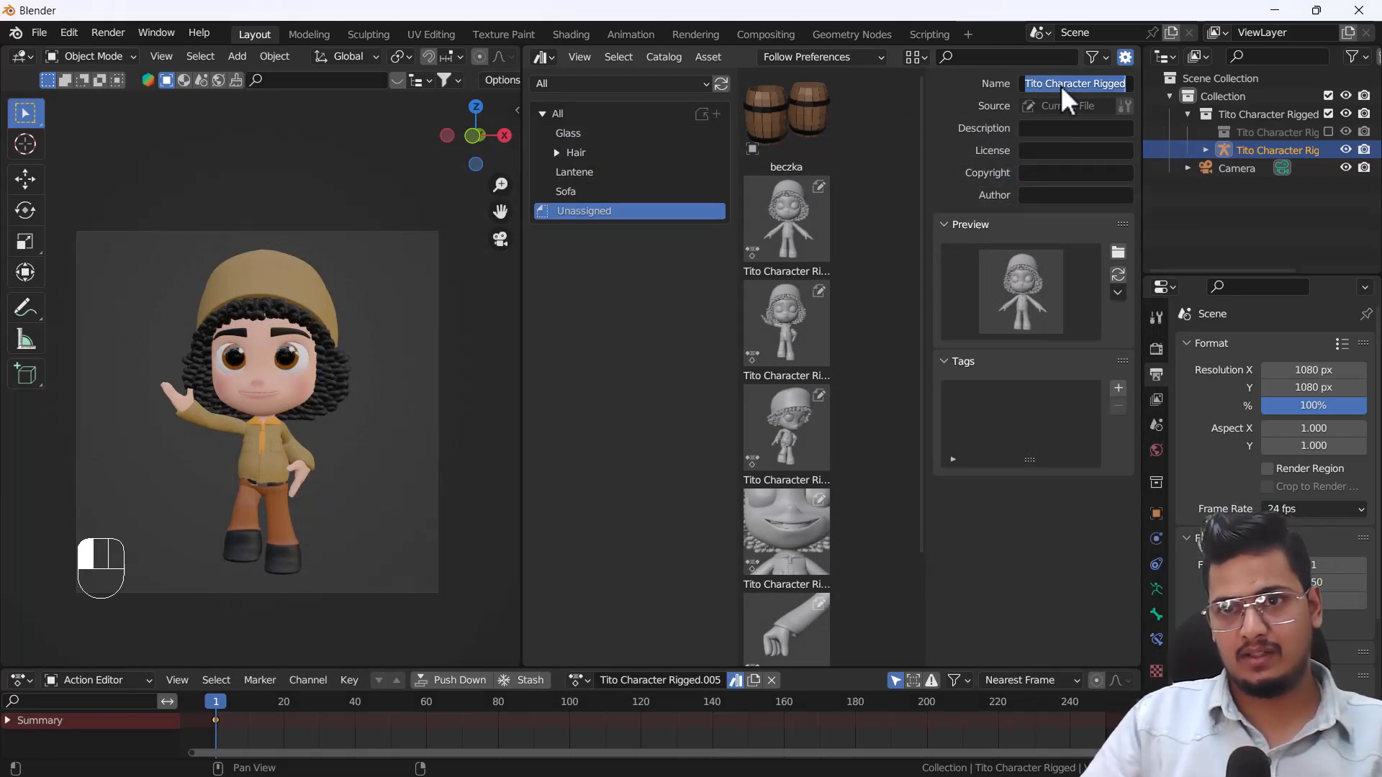
left_click(906, 218)
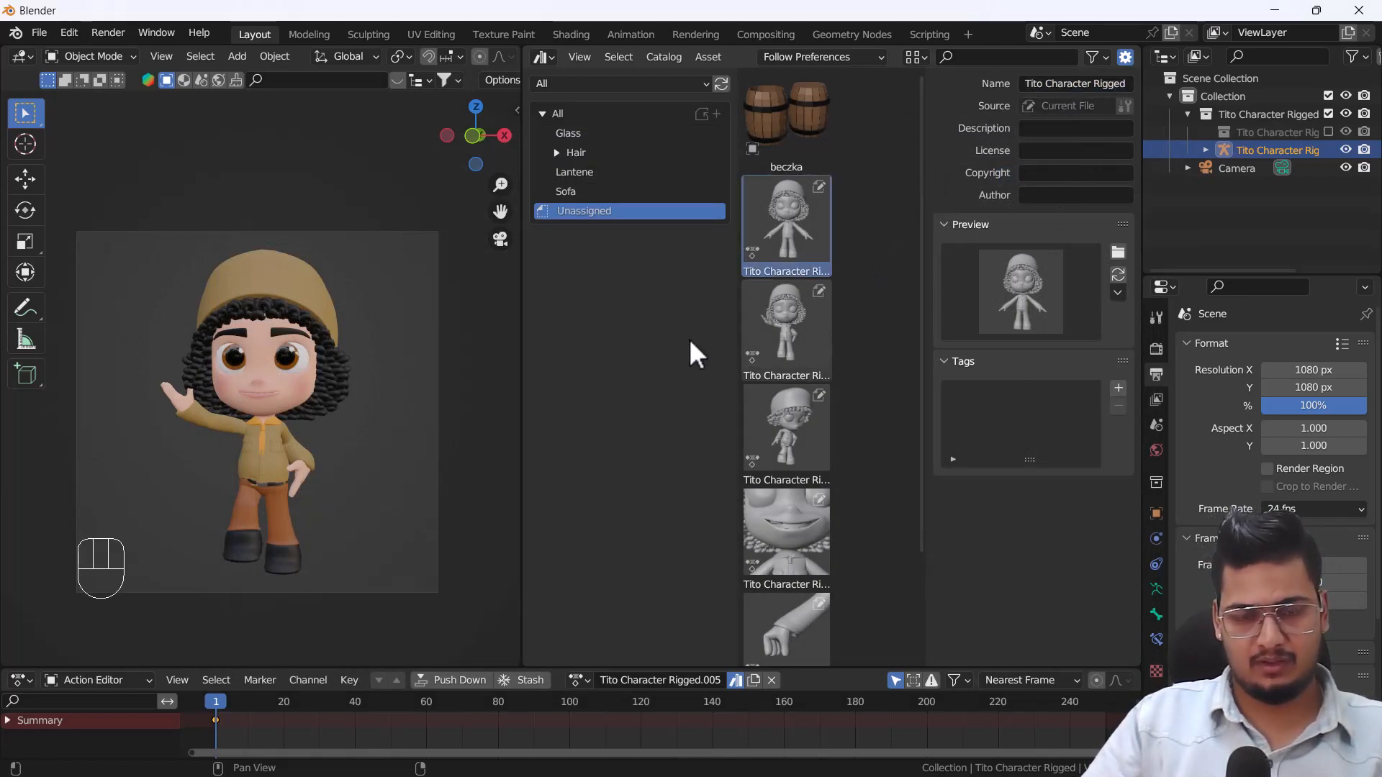
key("n")
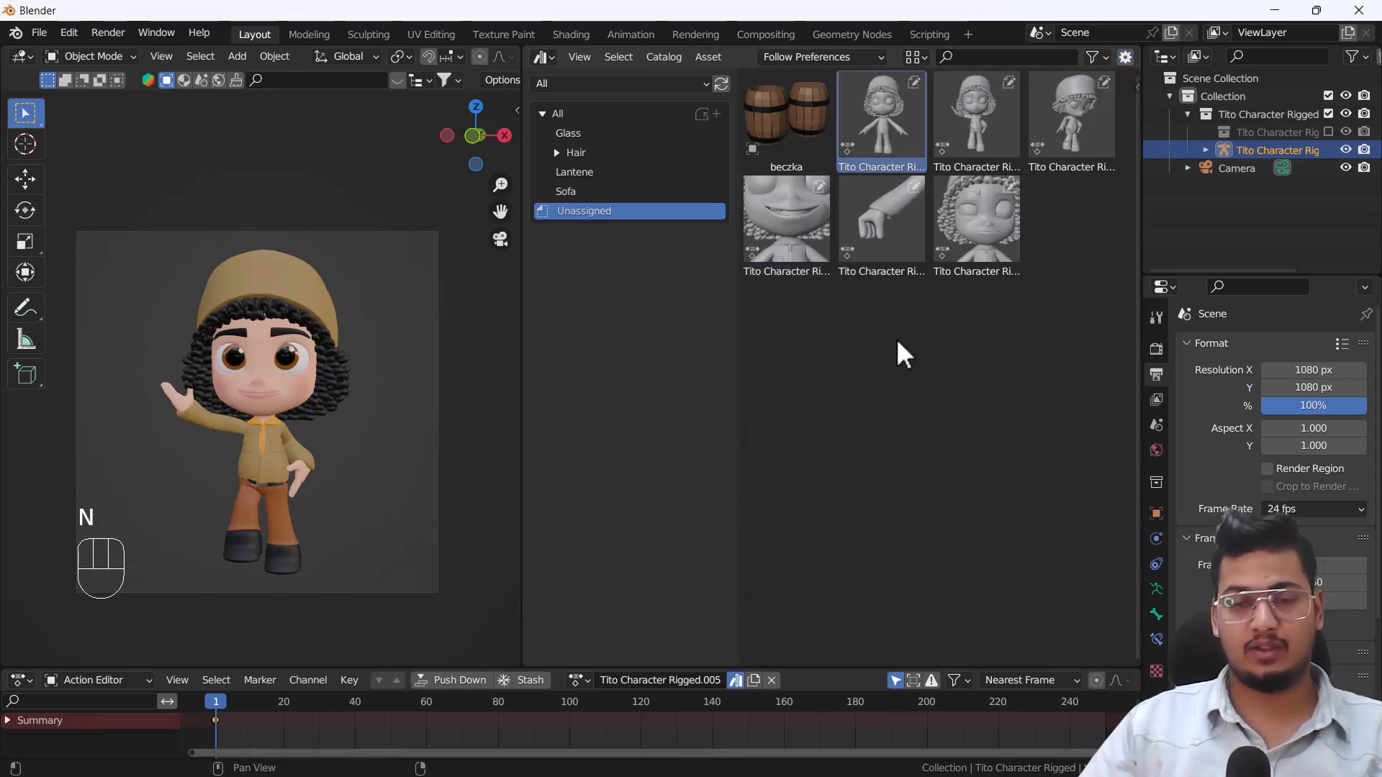